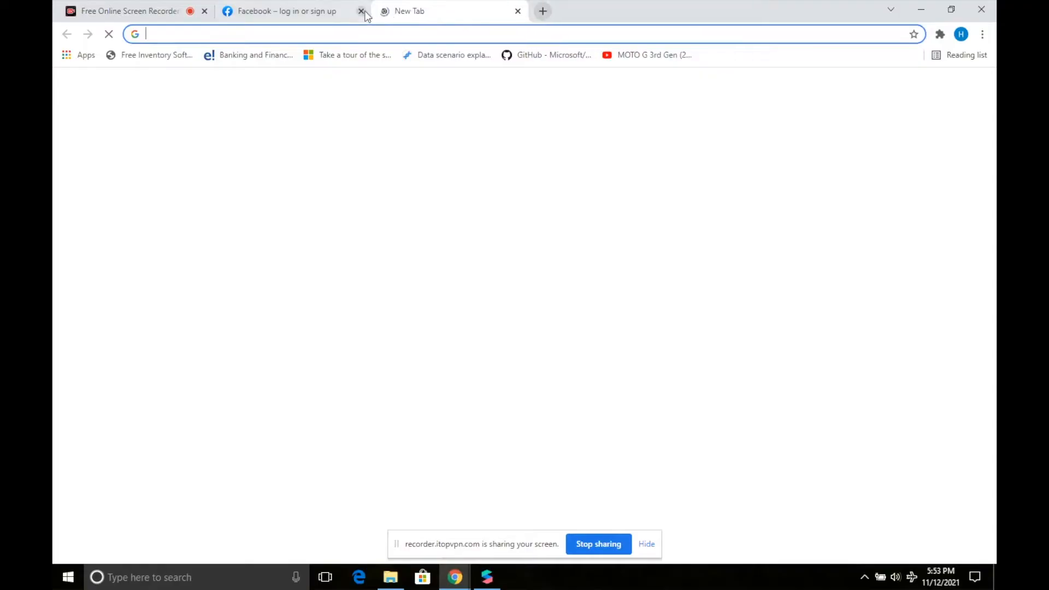
Leave the Spark-a-thon promo slide for a new Chrome tab showing the Google start page.
left_click(358, 11)
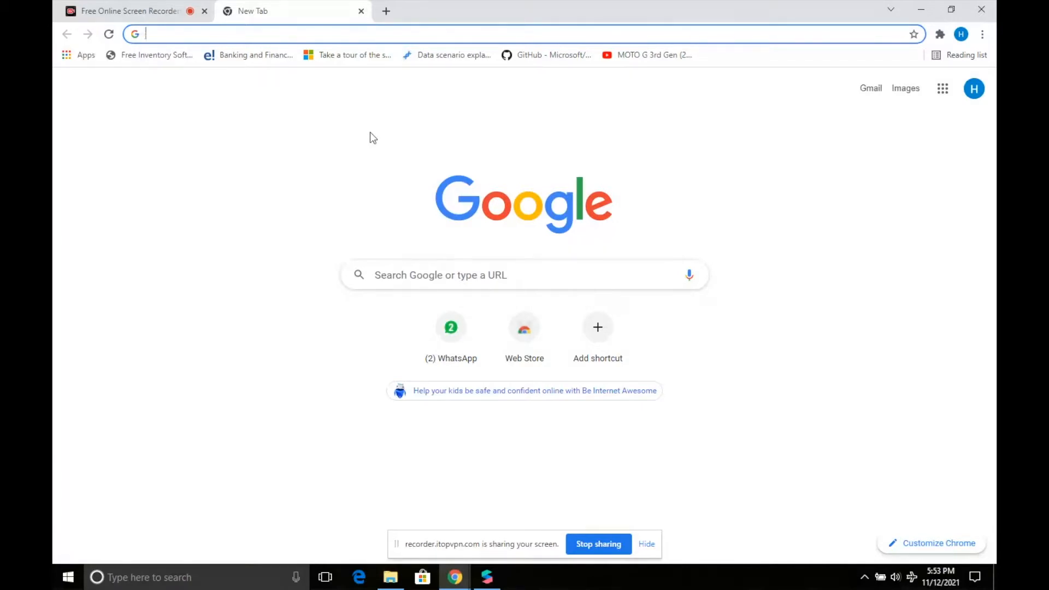
Search Google for 'spark ar' and open the Spark AR Studio website.
left_click(500, 272)
left_click(499, 305)
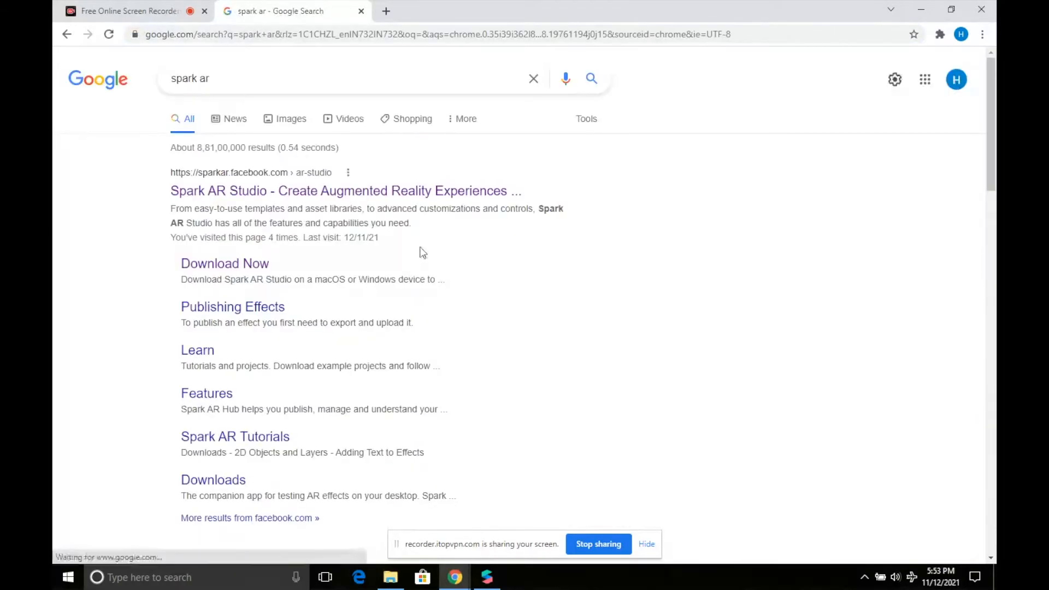
left_click(376, 192)
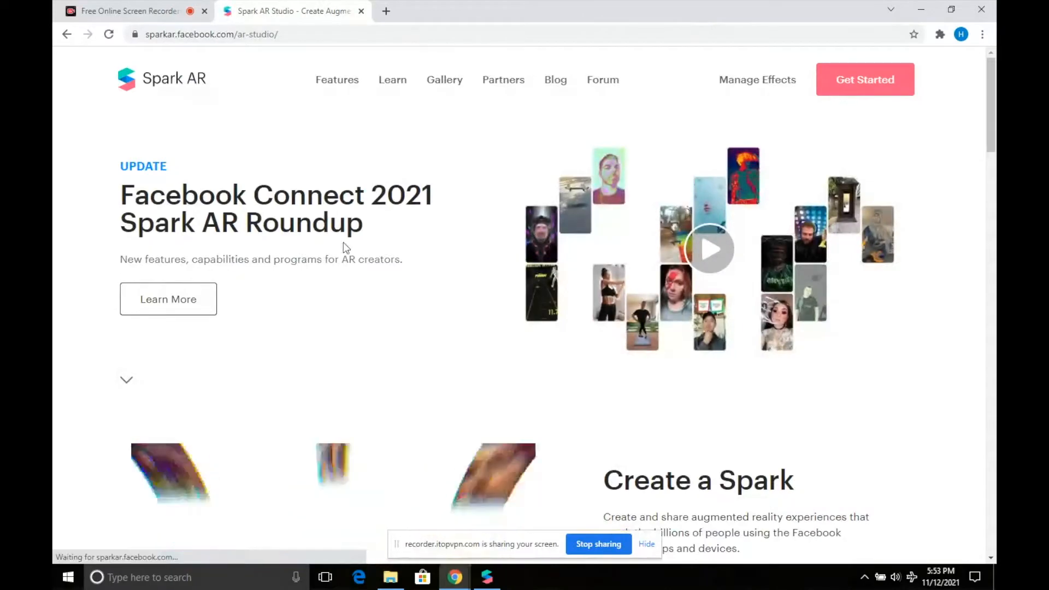
Go to the Spark AR Studio download page and open Manage Effects in a new tab.
scroll(343, 247, "down", 7)
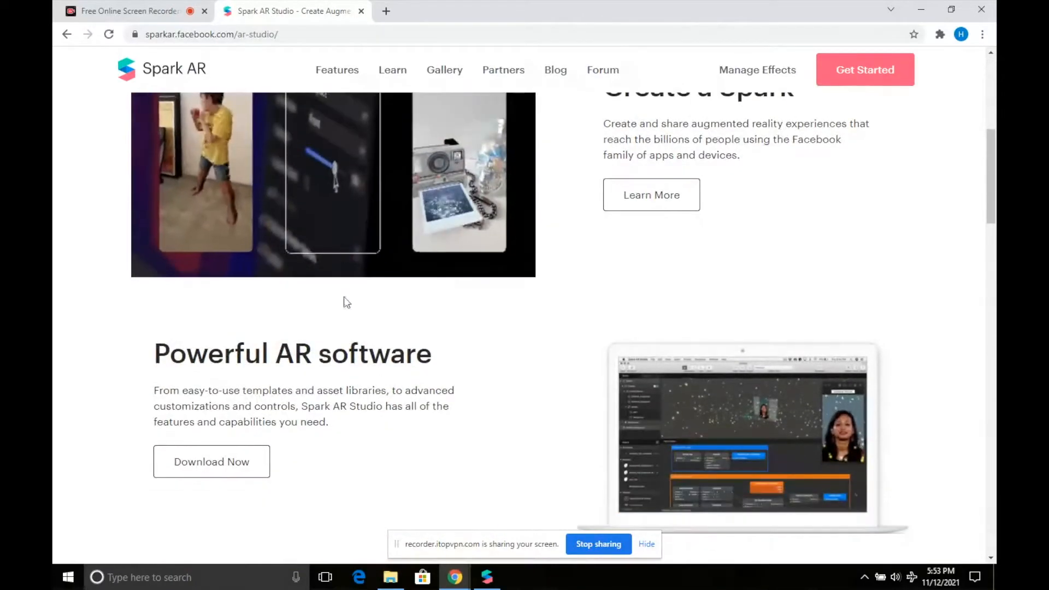
left_click(225, 468)
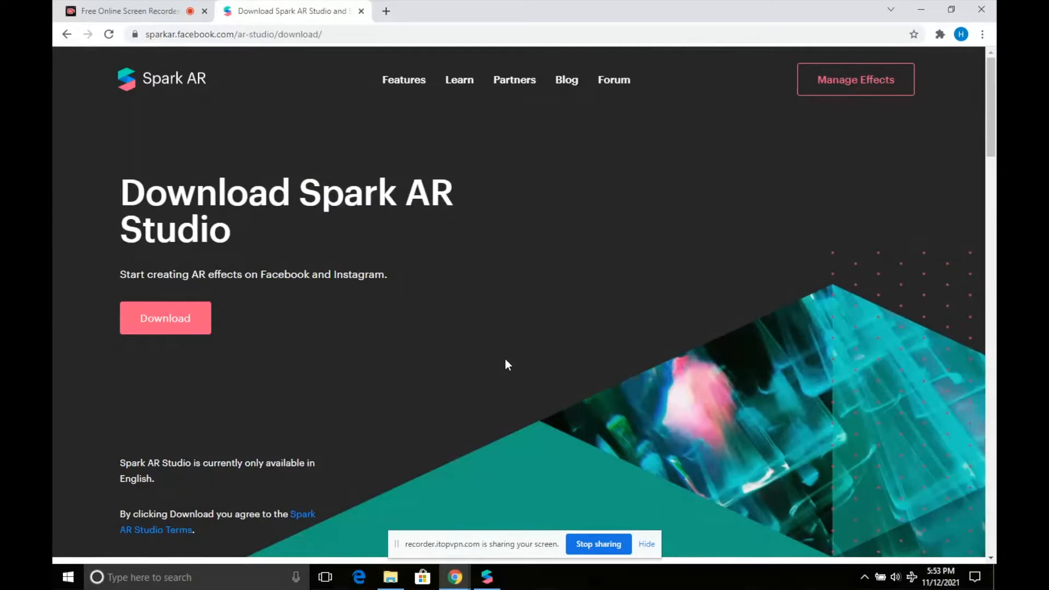
left_click(646, 544)
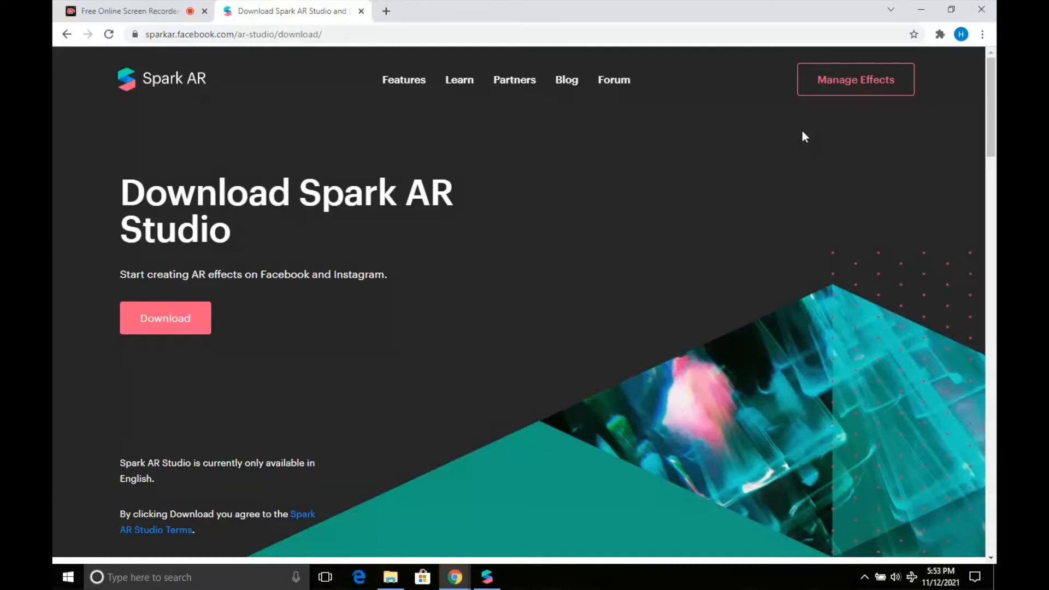
left_click(834, 92)
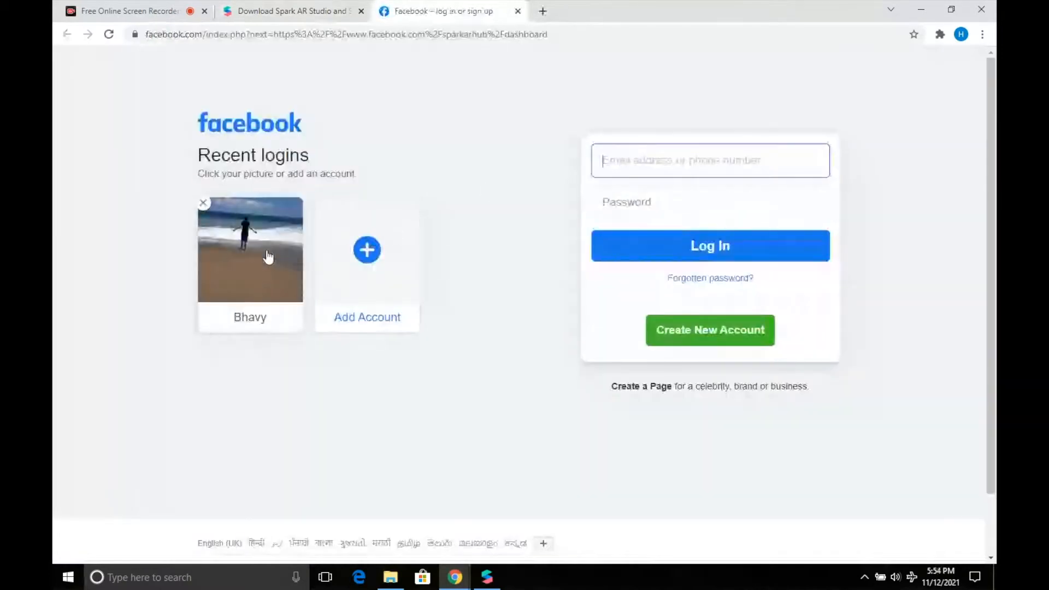
Sign in to Spark AR Hub with the saved recent account and its password.
left_click(274, 290)
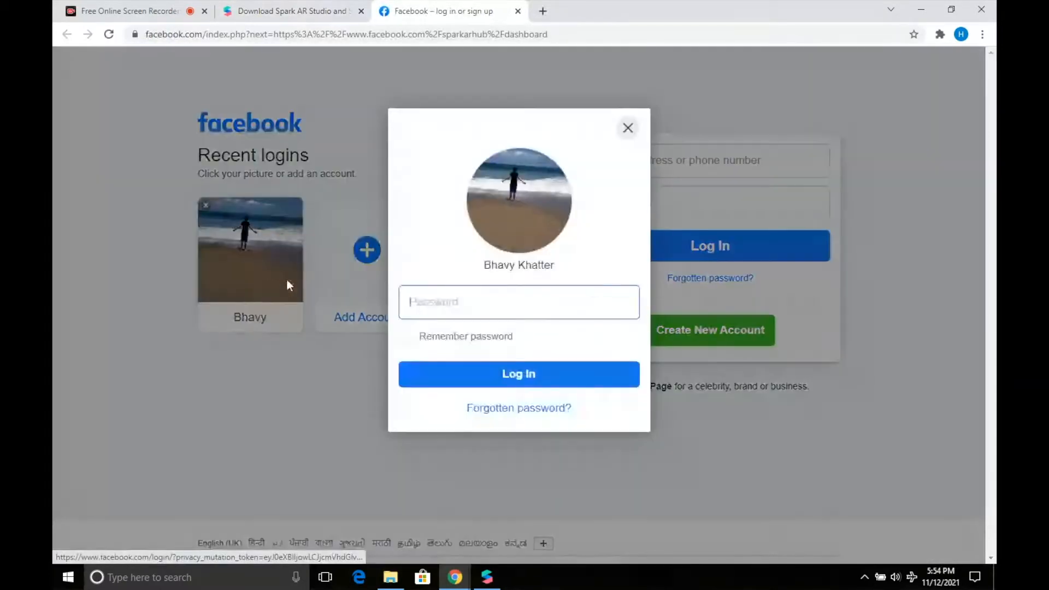
type("•")
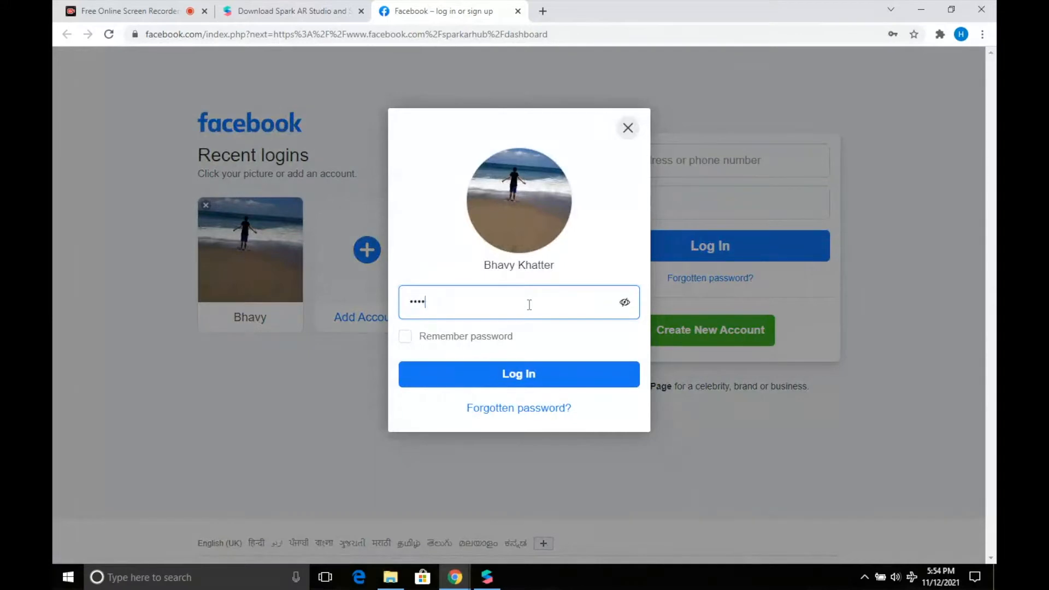
type("••••••••")
key("Return")
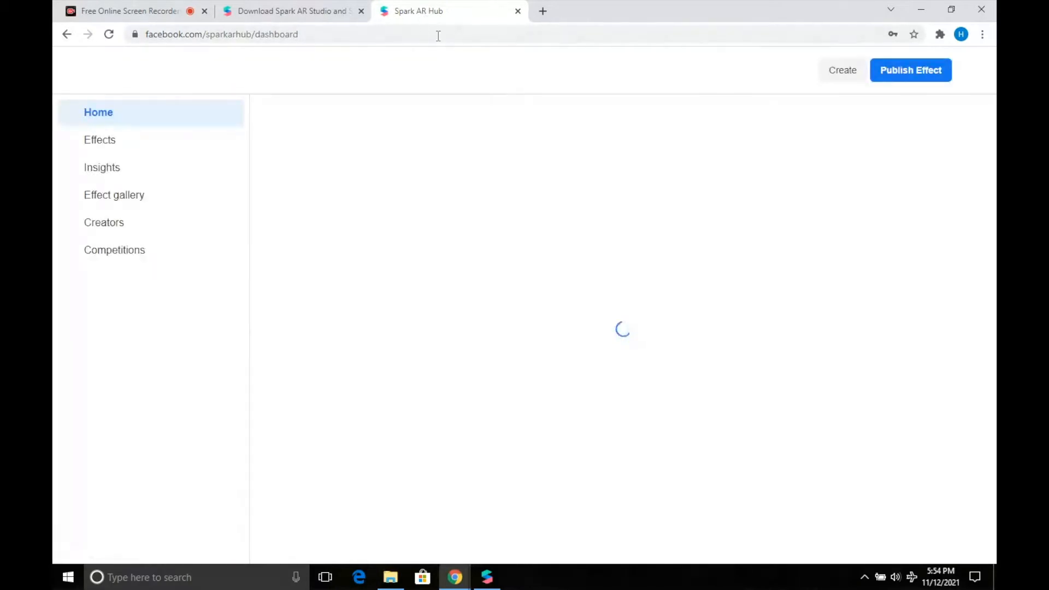
Open the Insights engagement page (64 opens, 4 captures, 1 share) and bring up Spark AR Studio.
left_click(170, 155)
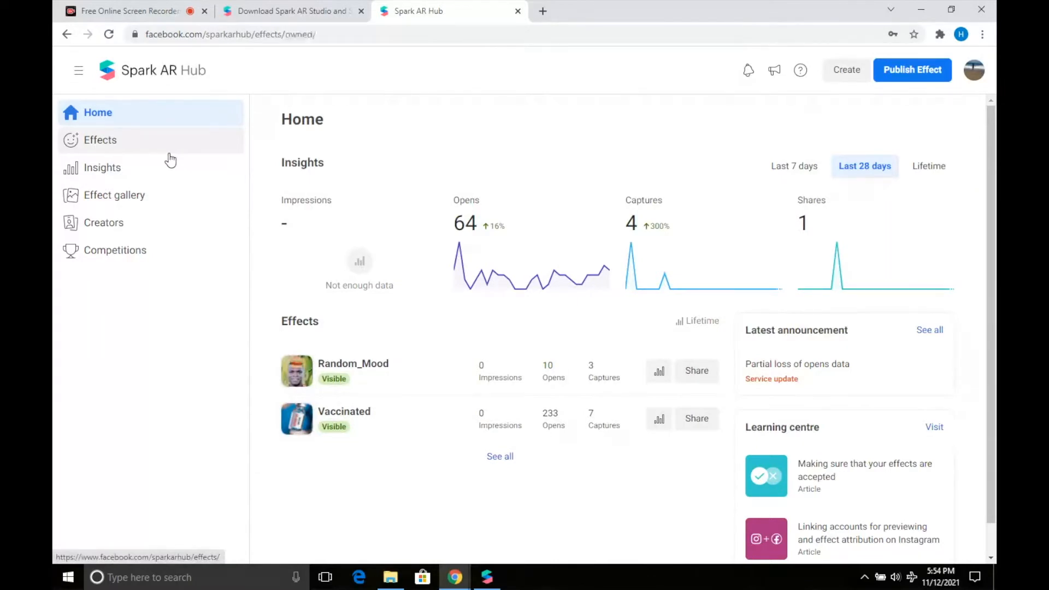
left_click(172, 180)
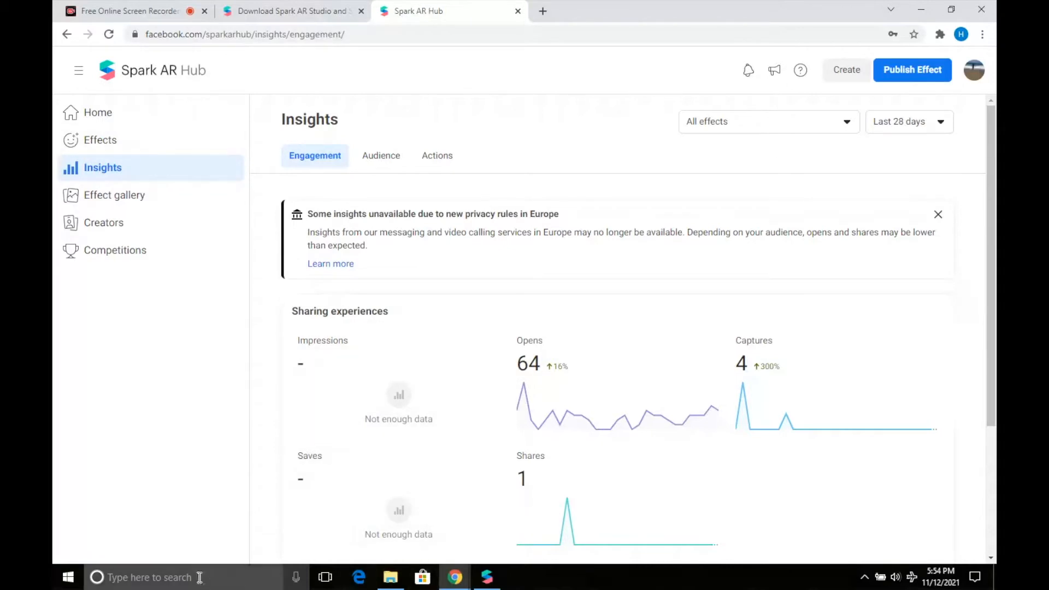
right_click(486, 579)
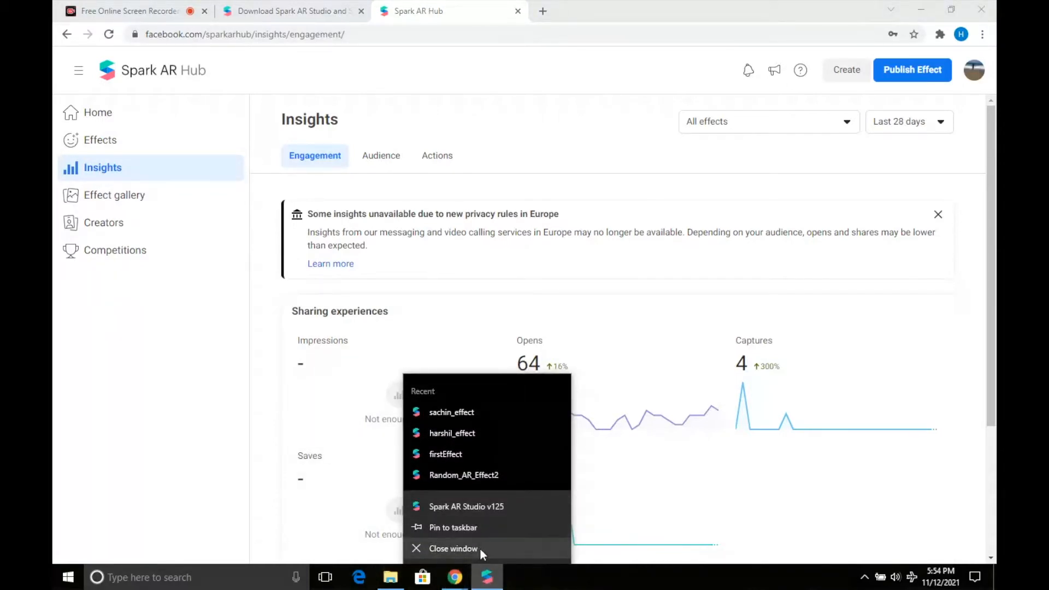
left_click(480, 547)
Close Spark AR Studio and relaunch it by searching 'spark' in Windows search.
left_click(869, 43)
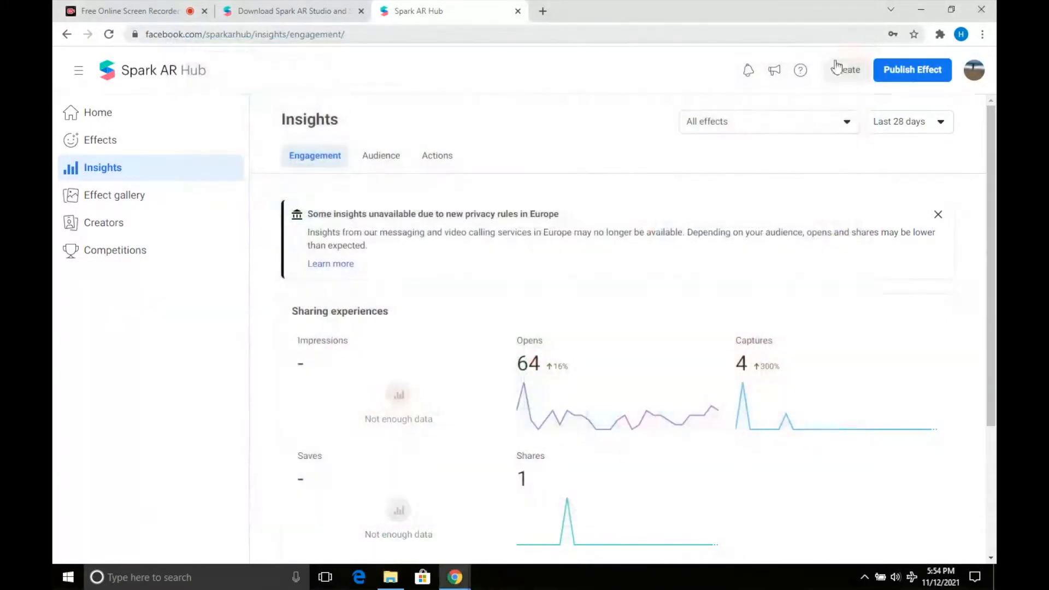
left_click(924, 17)
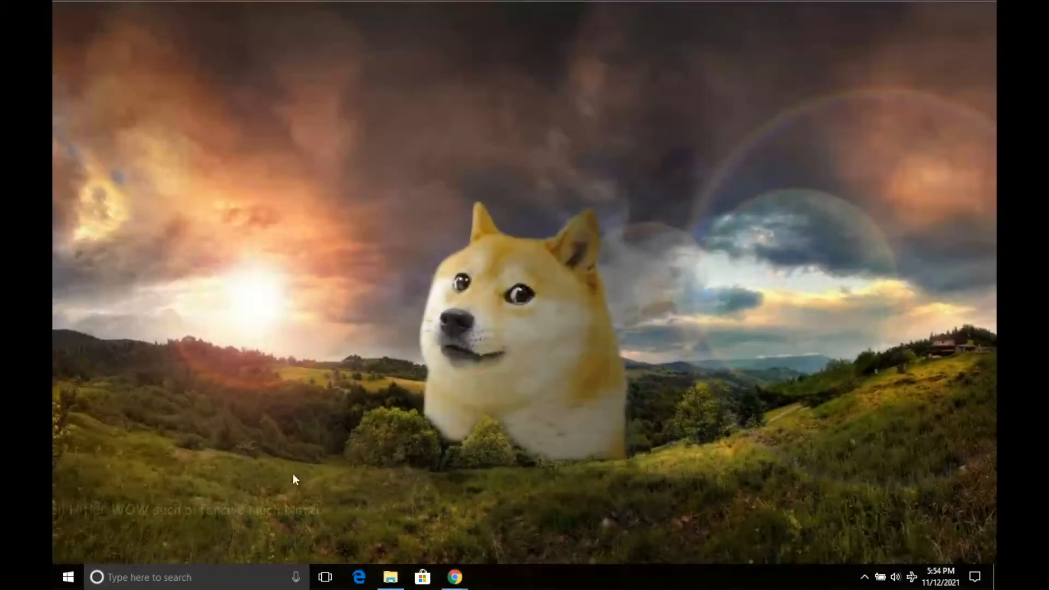
left_click(261, 579)
type("spark")
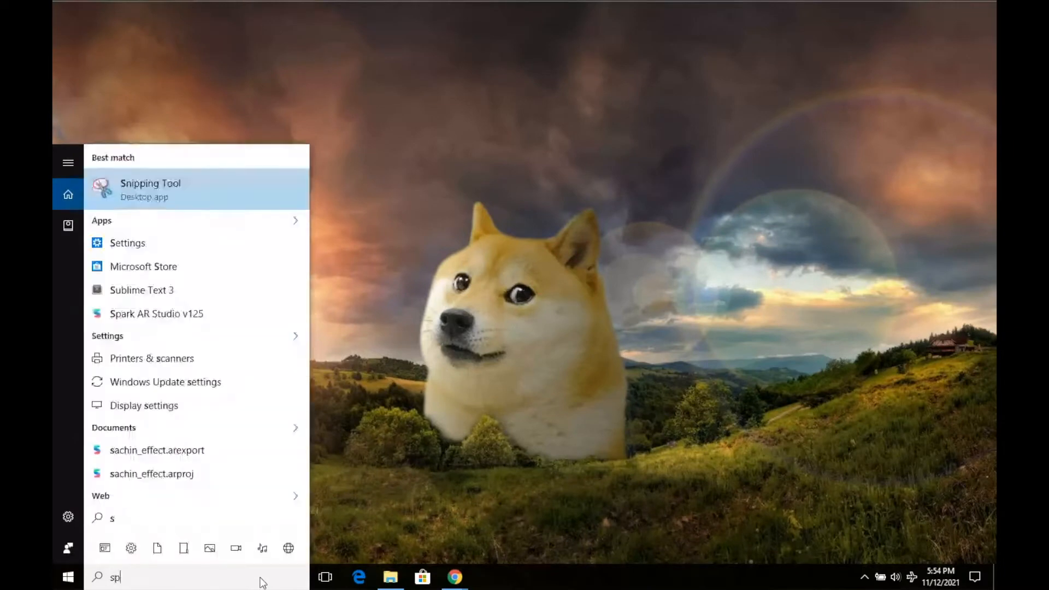
key("Escape")
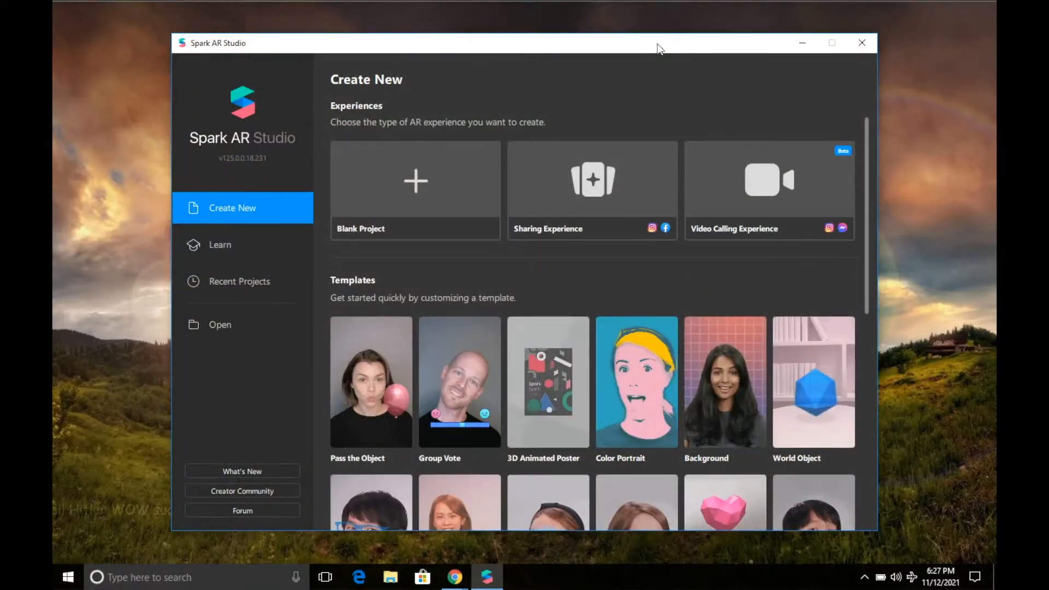
Start a new Spark AR Studio project from the Background template.
left_click_drag(657, 44, 655, 34)
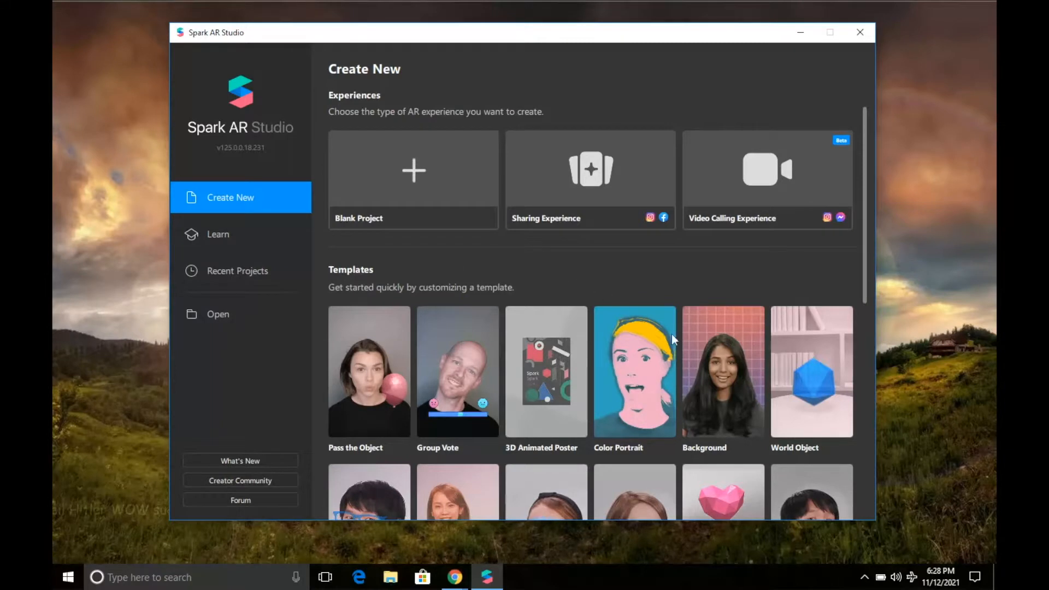
mouse_move(732, 389)
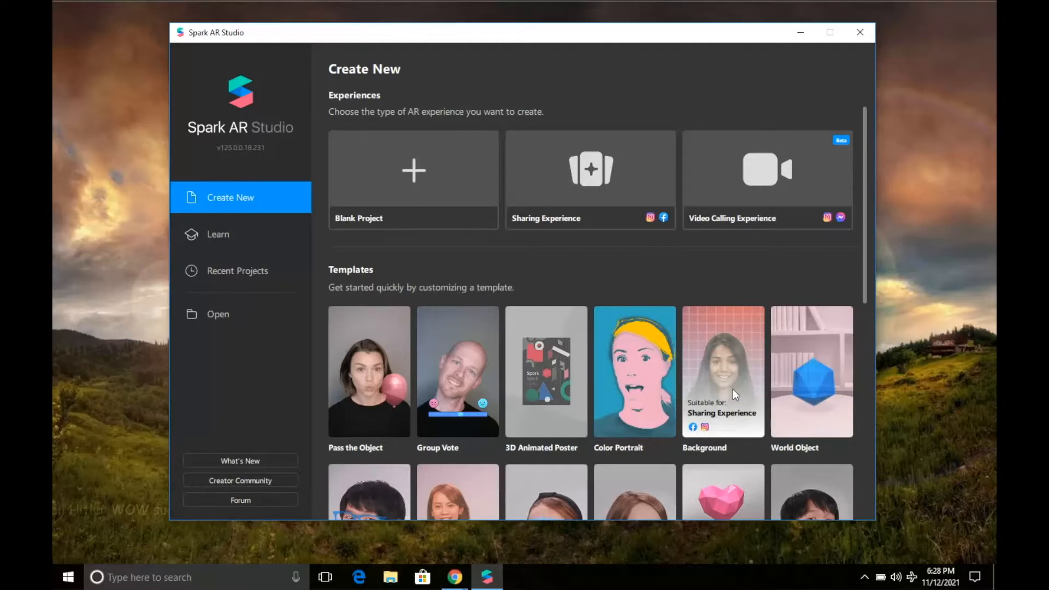
left_click(732, 389)
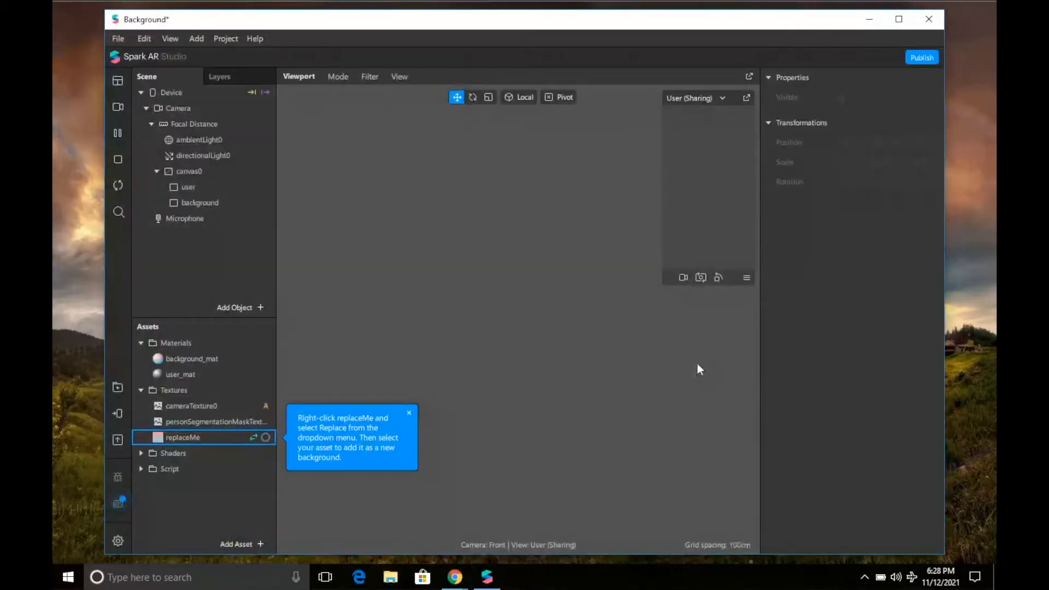
Dismiss the replaceMe tip, maximize the project window, and select Camera in the Scene panel.
left_click(409, 414)
left_click(896, 19)
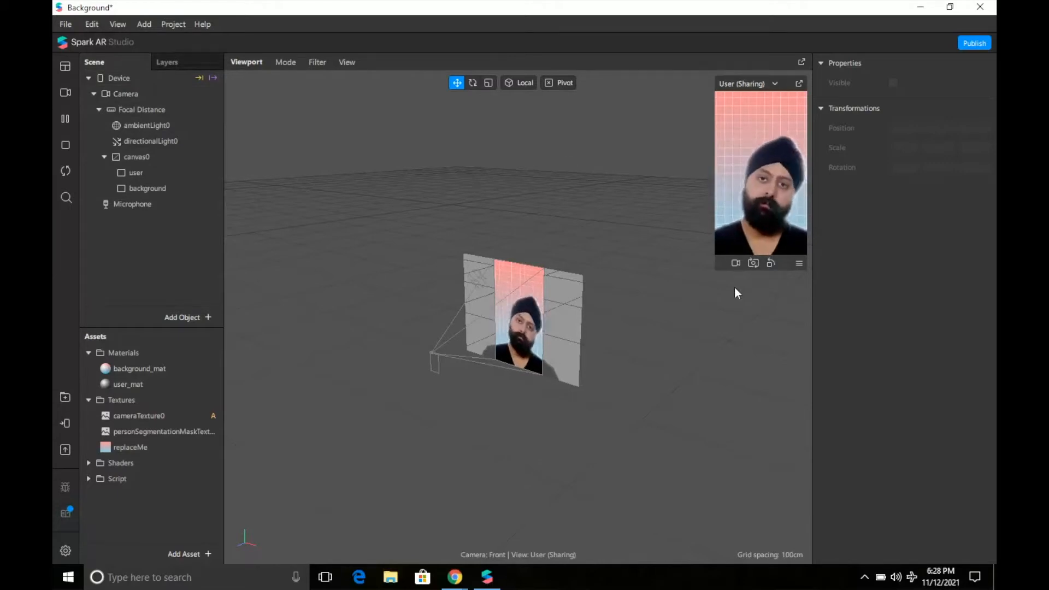
left_click(141, 95)
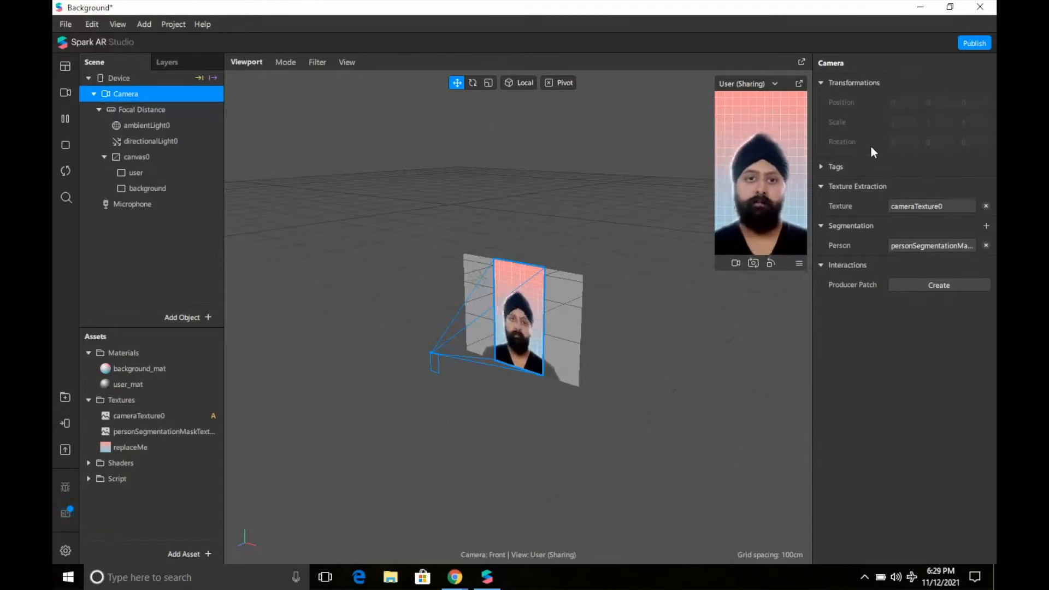
Pause and resume the preview, try the FaceTime HD webcam, then return to the simulated turban video.
left_click(67, 121)
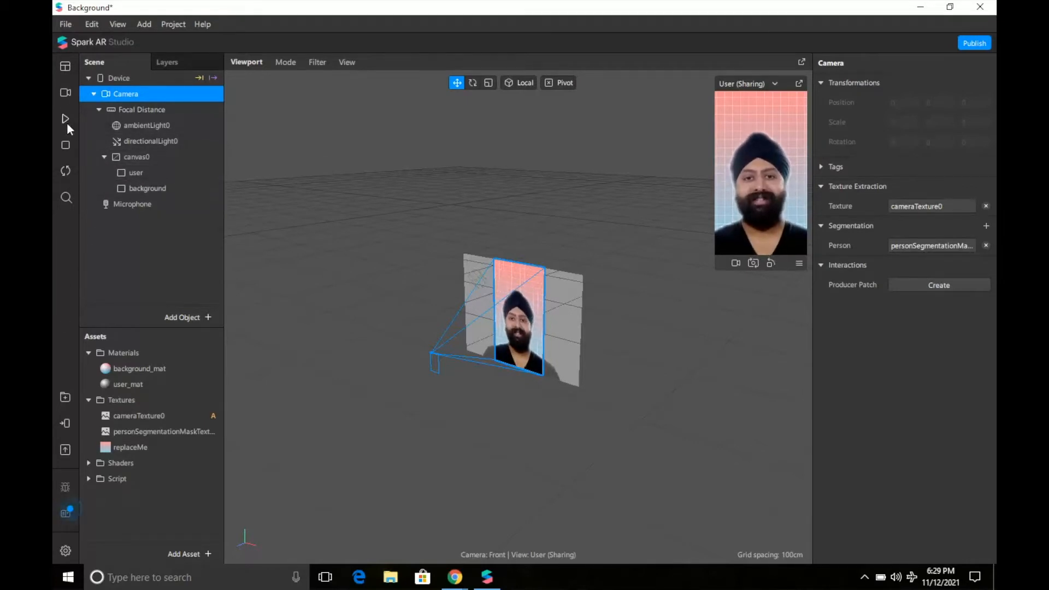
left_click(66, 120)
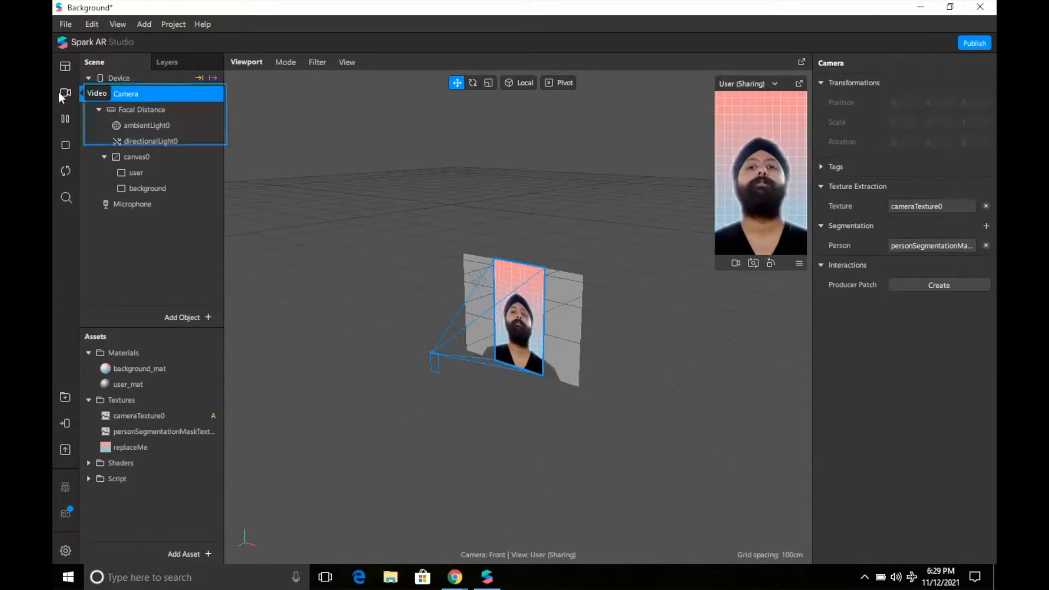
left_click(59, 94)
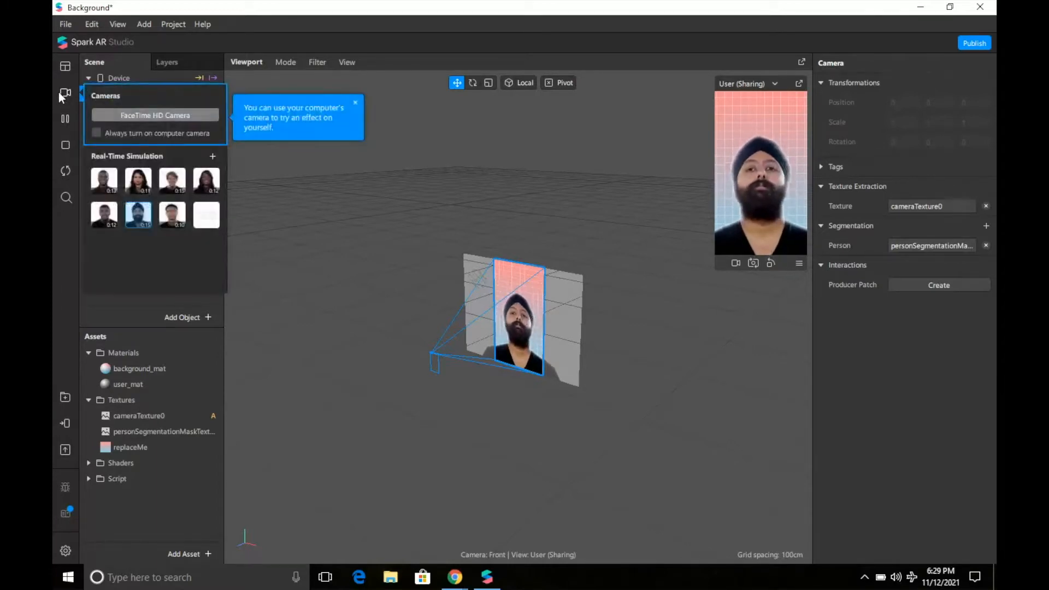
left_click(172, 109)
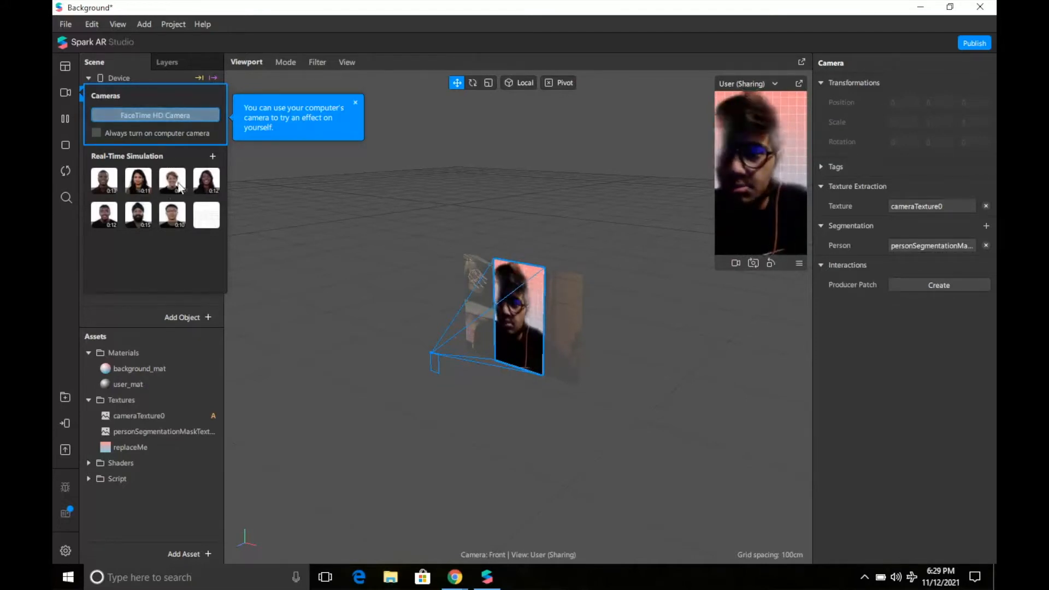
left_click(140, 219)
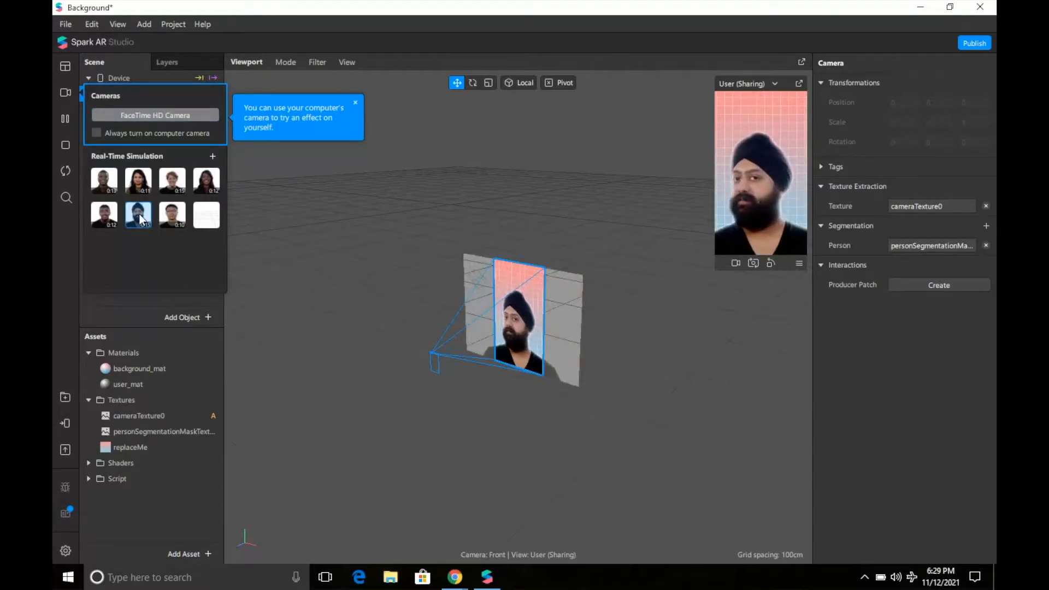
left_click(64, 113)
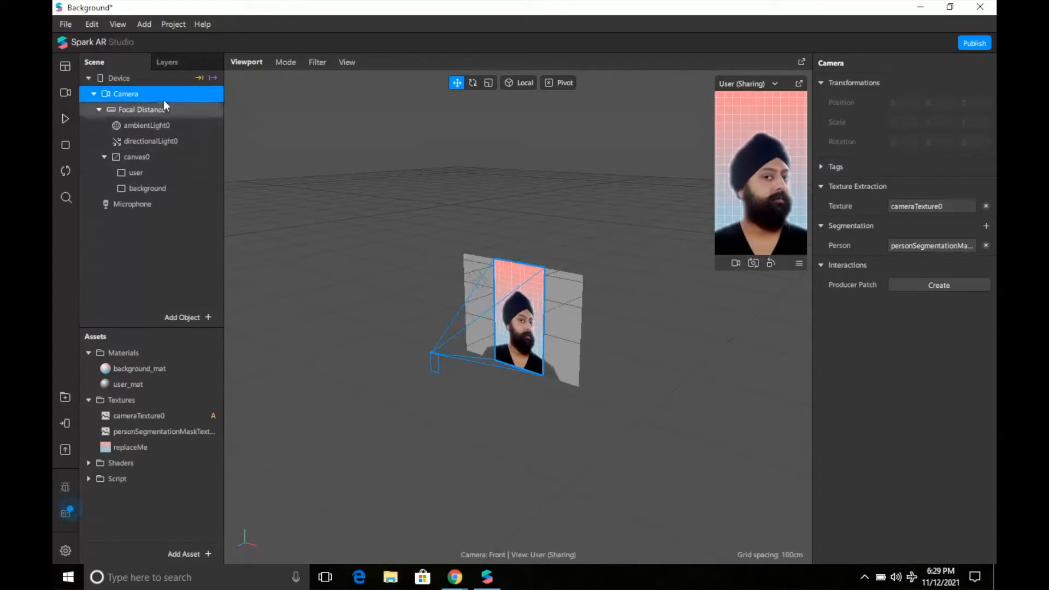
left_click(177, 61)
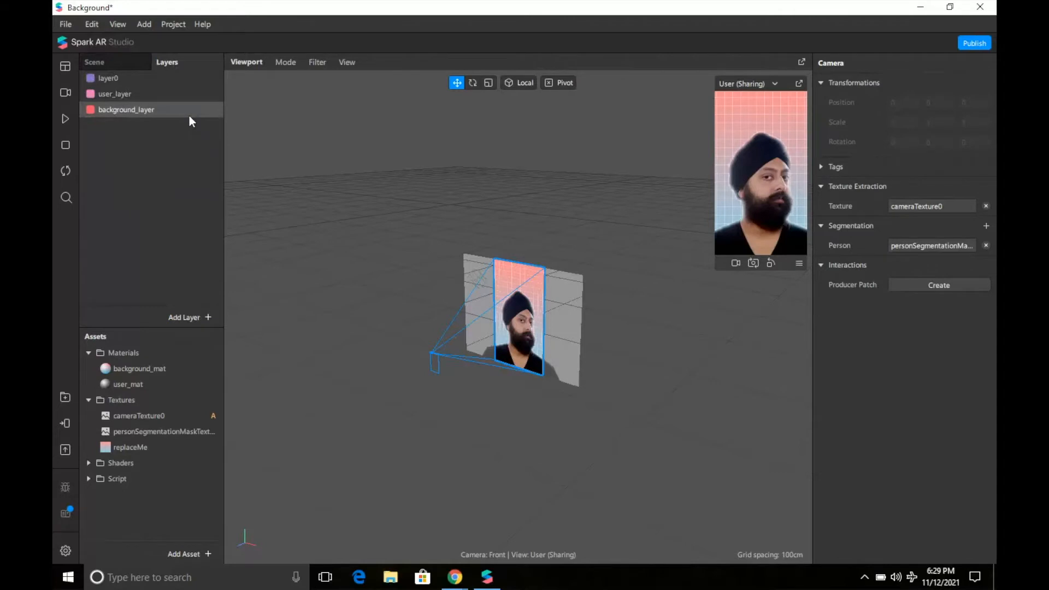
left_click(65, 118)
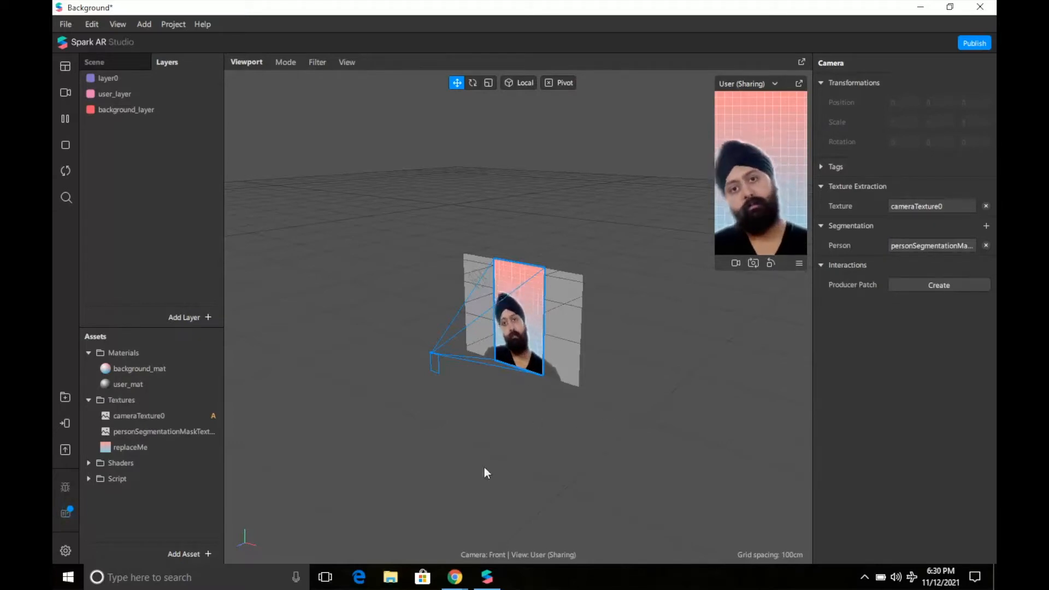
right_click_drag(560, 470, 562, 437)
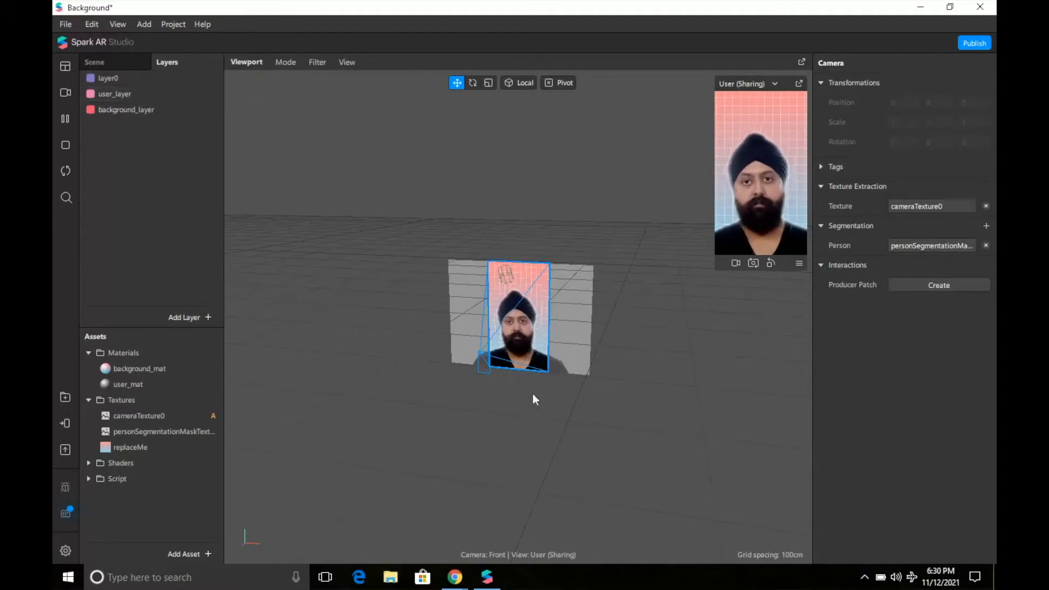
right_click_drag(568, 414, 500, 413)
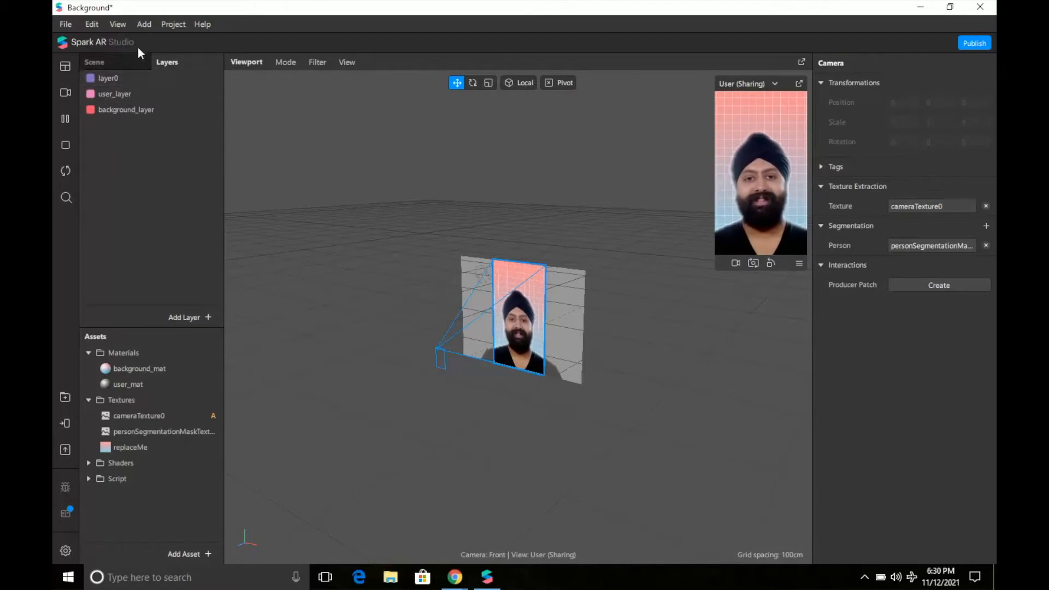
Inspect canvas0, user and background in the Scene hierarchy, then open background_mat's material settings.
left_click(94, 65)
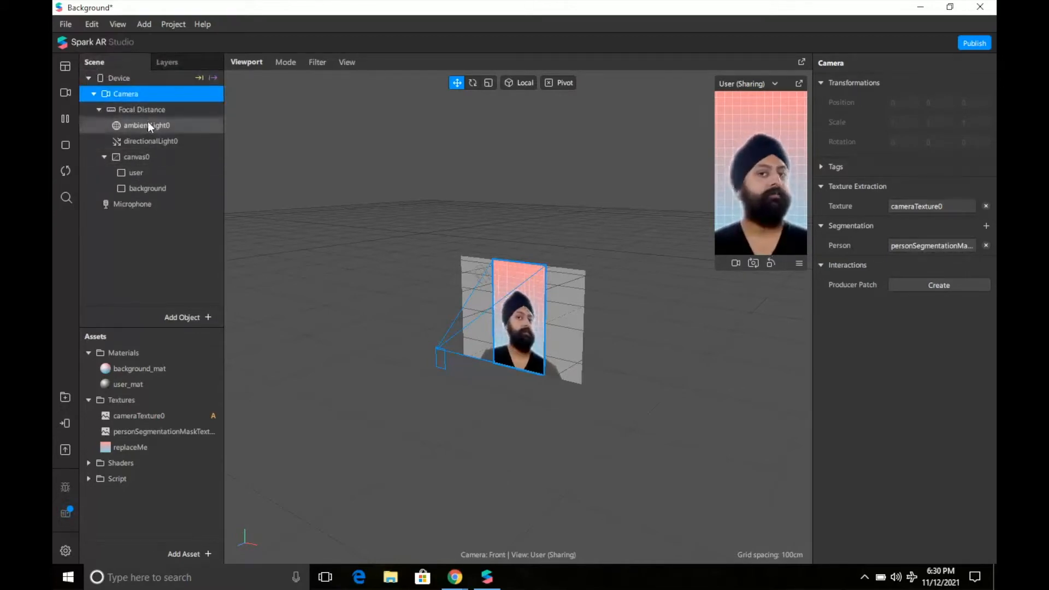
left_click(139, 157)
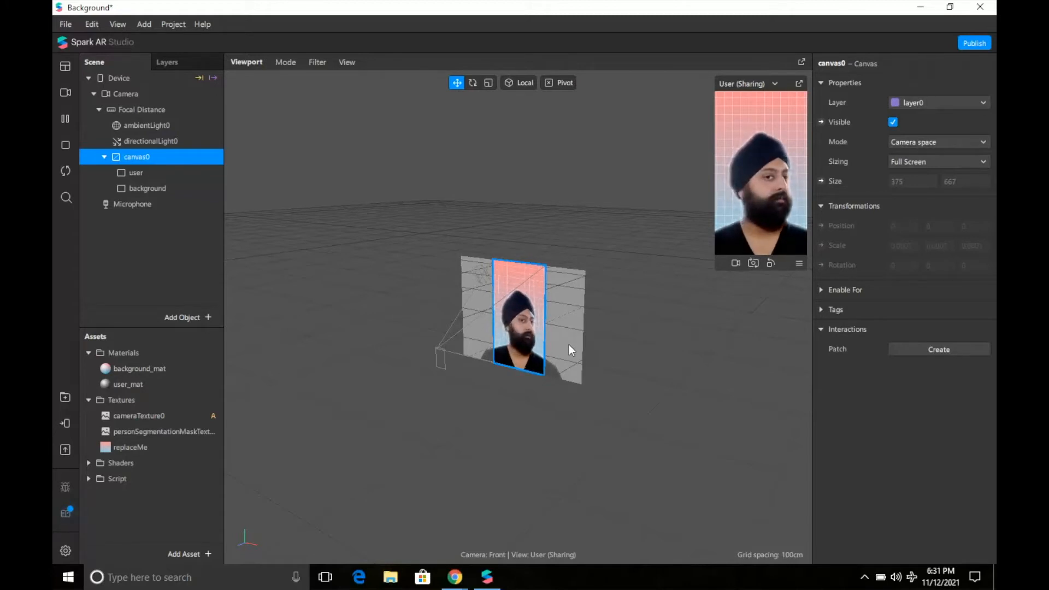
left_click(139, 171)
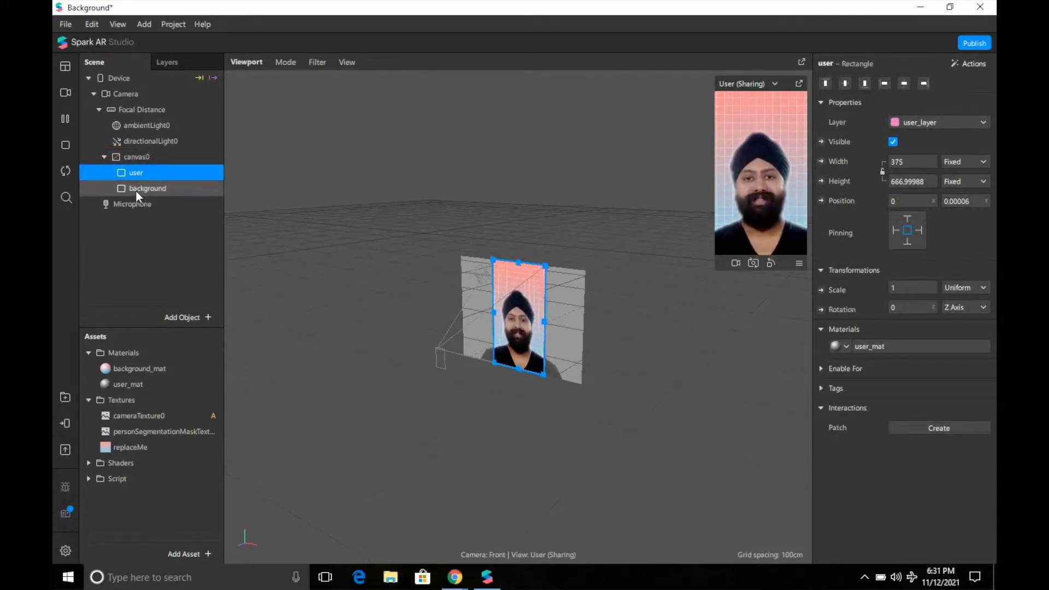
left_click(197, 190)
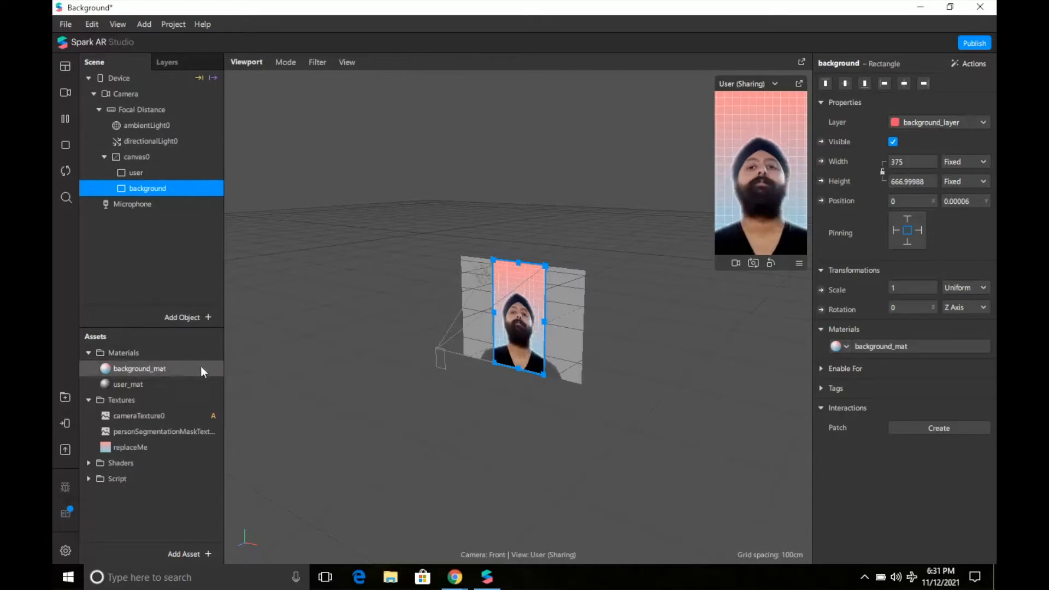
left_click(172, 372)
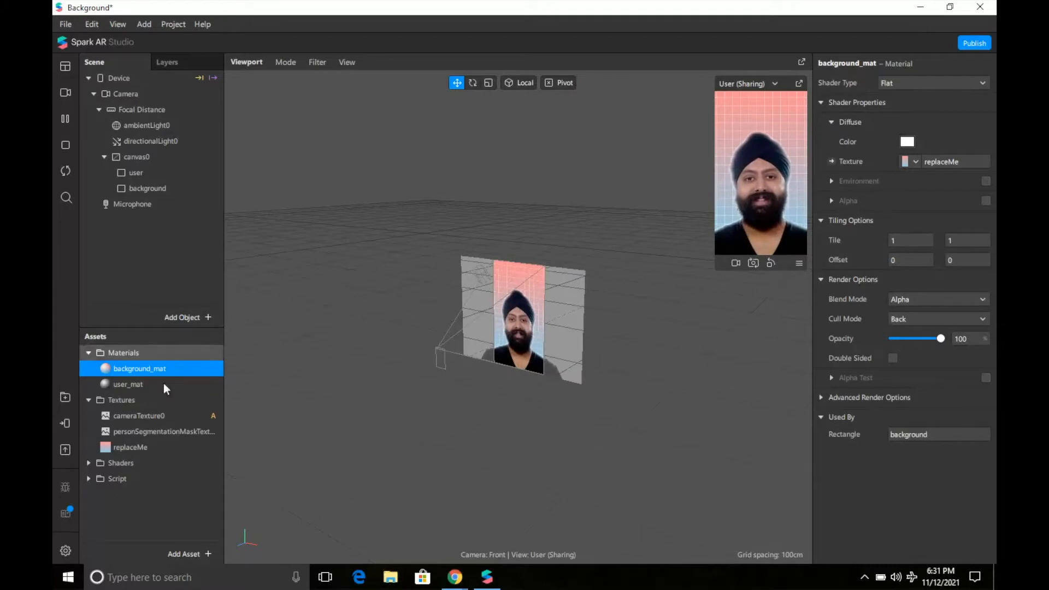
Import party_image from the Desktop as a texture asset, then reselect background_mat.
left_click(192, 554)
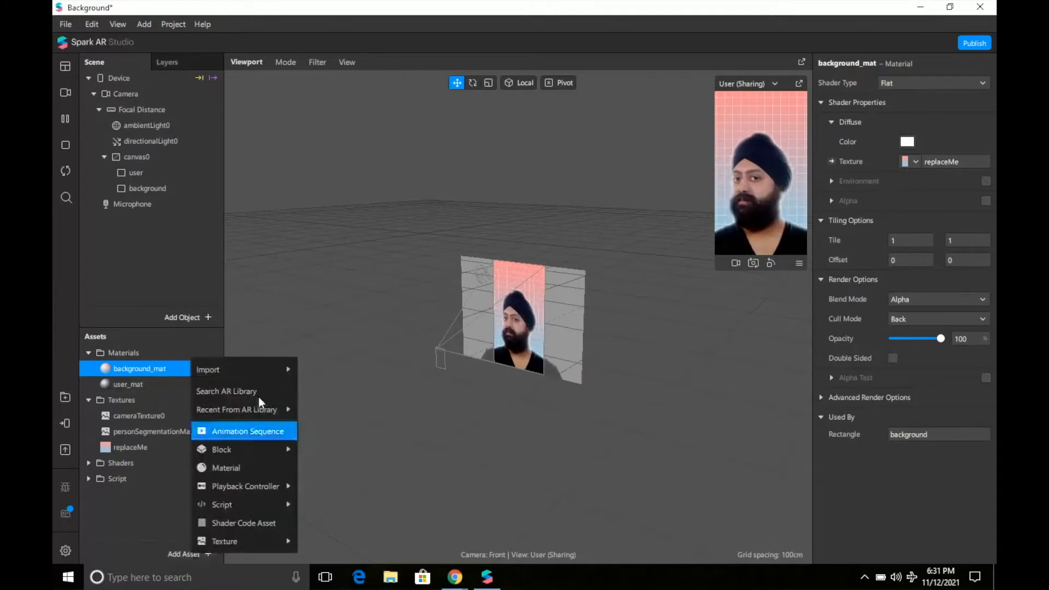
mouse_move(262, 369)
left_click(308, 371)
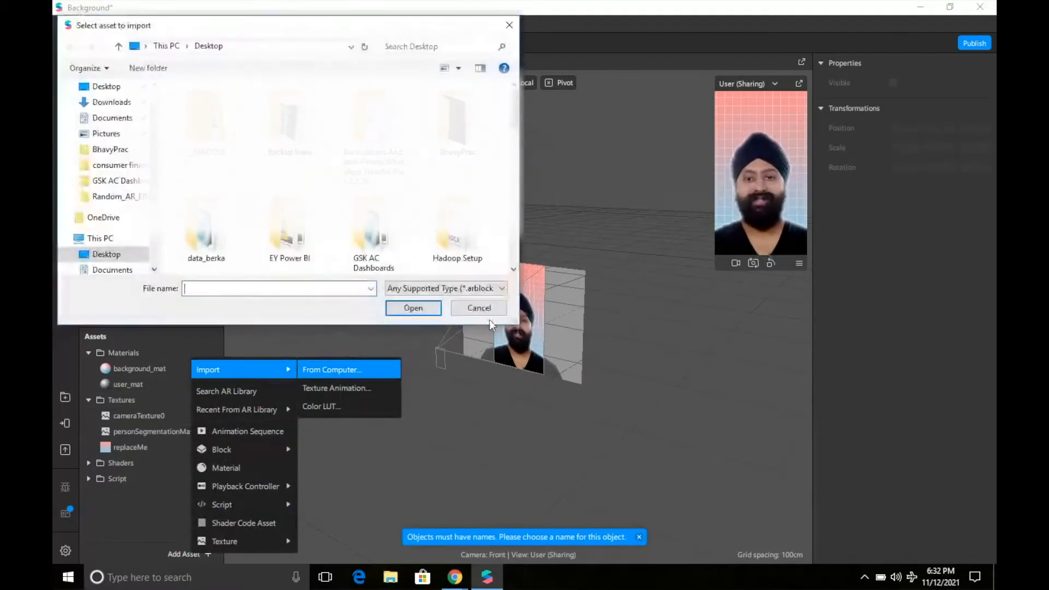
scroll(512, 265, "down", 3)
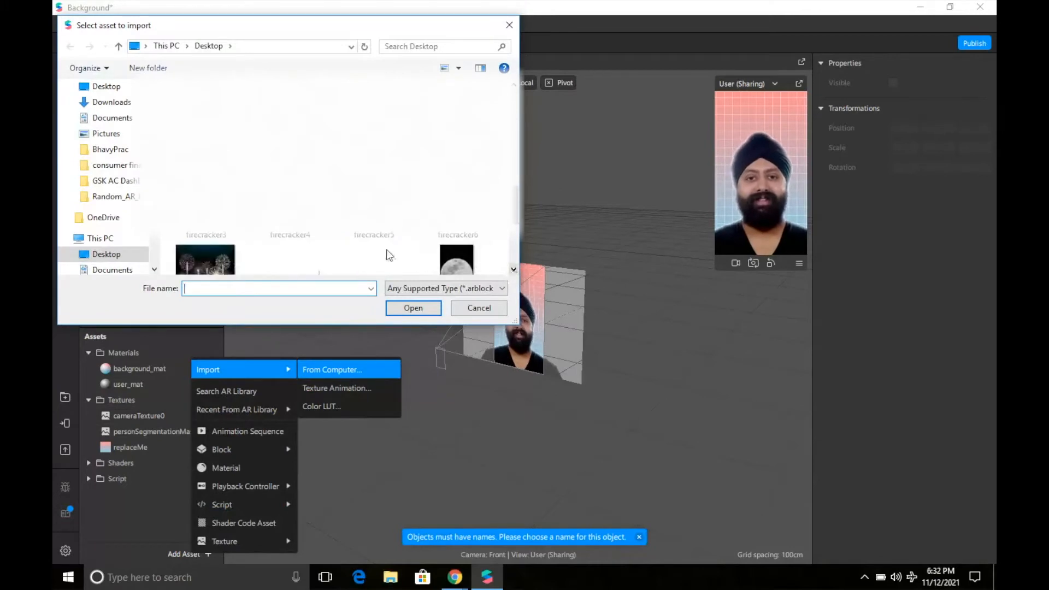
scroll(458, 220, "down", 3)
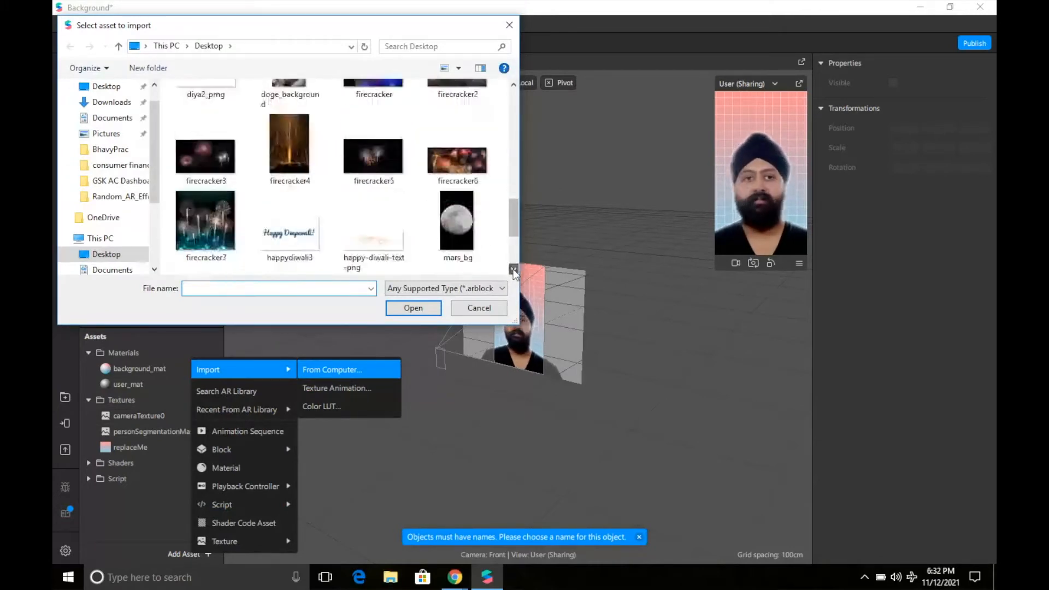
double_click(222, 244)
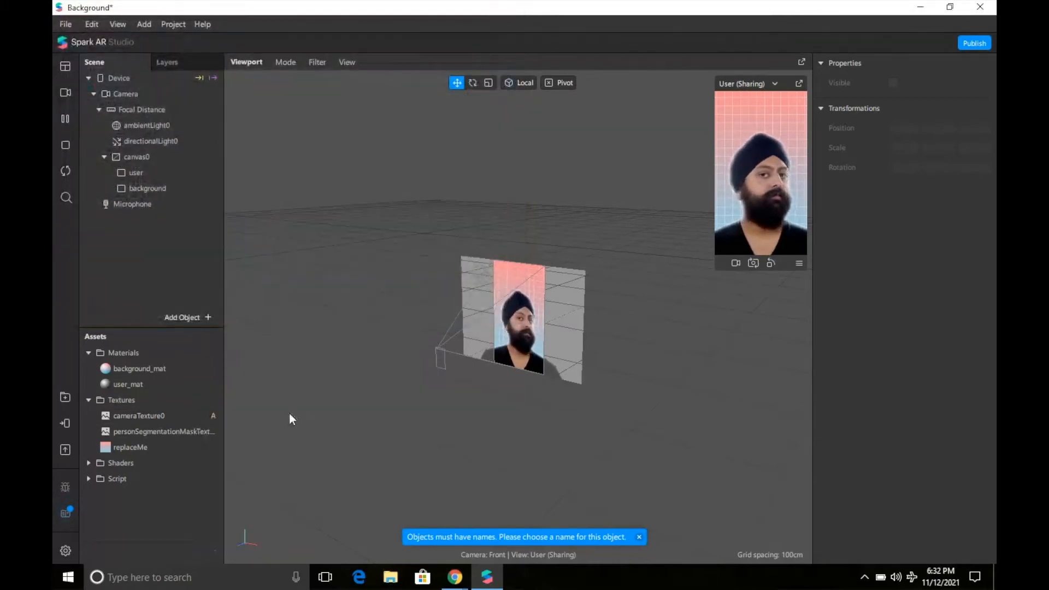
double_click(163, 462)
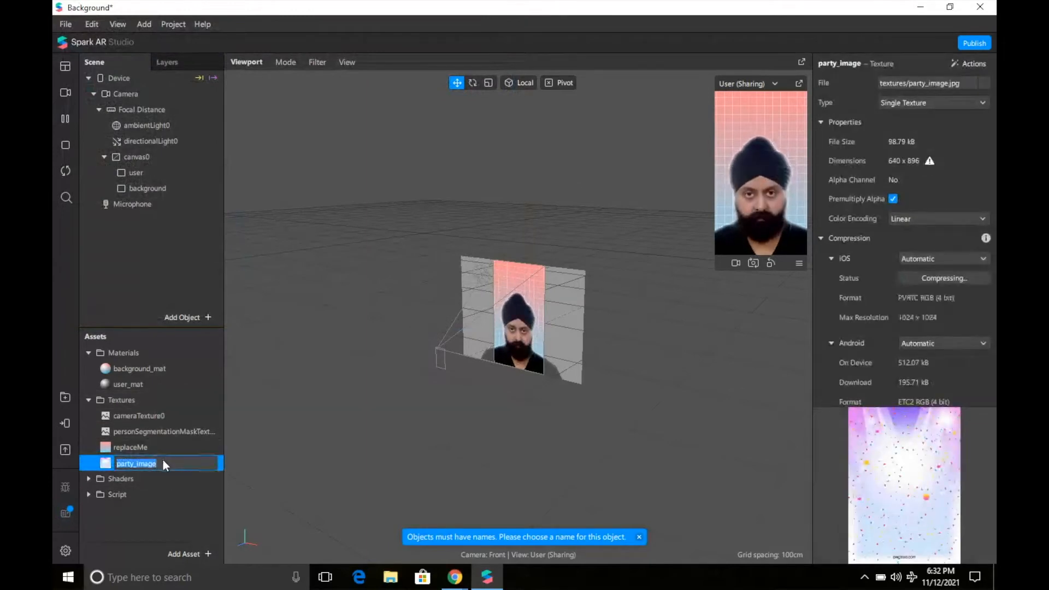
left_click(159, 371)
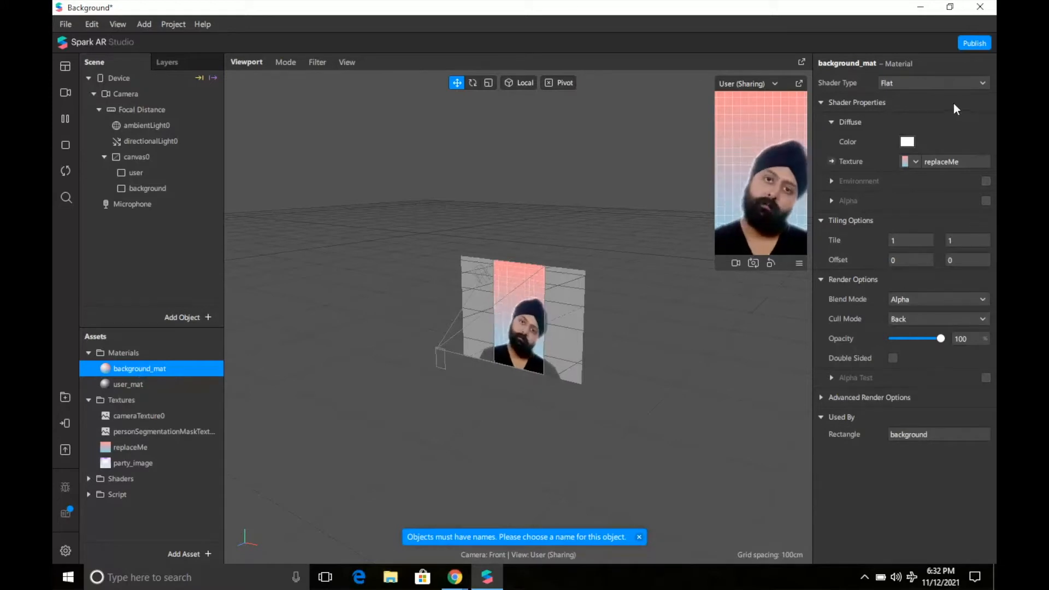
Switch background_mat's texture from replaceMe to party_image, giving a confetti party backdrop.
left_click(909, 162)
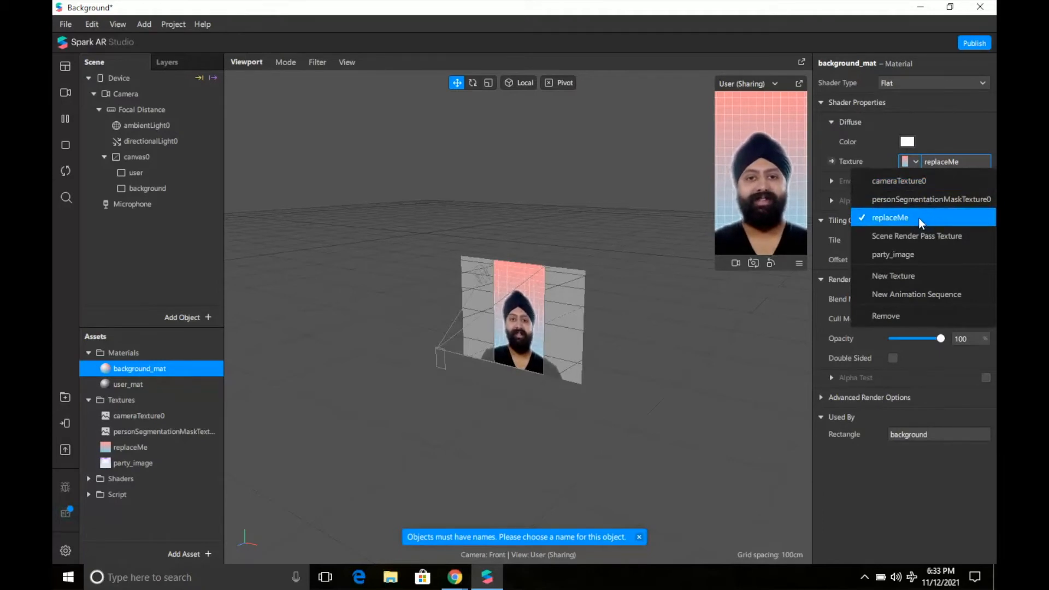
left_click(919, 258)
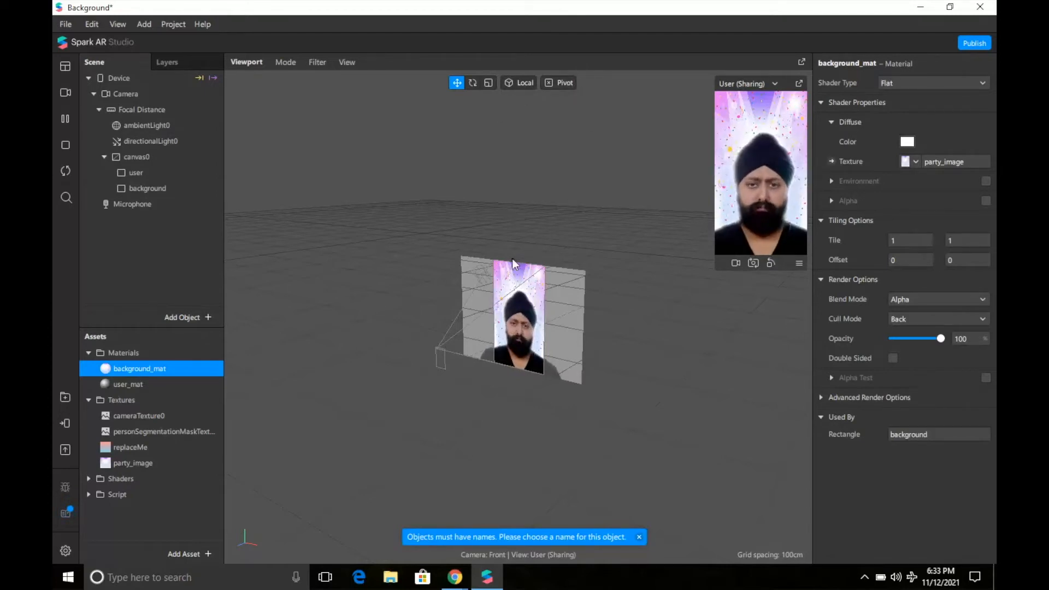
left_click(510, 241)
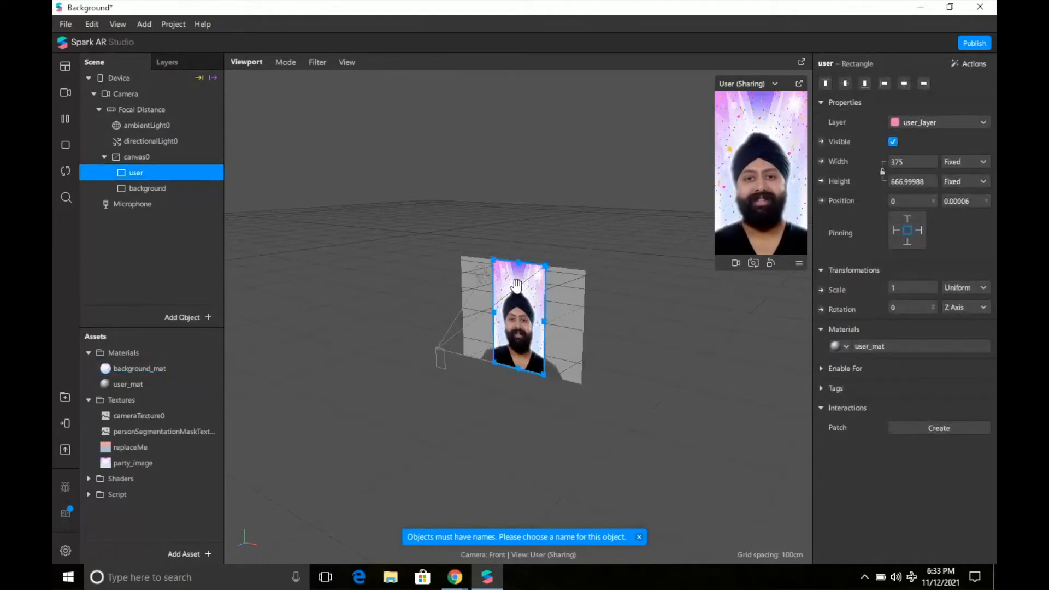
Nudge the user cutout up and back near centre over the party backdrop, dismissing the missing-name notice.
left_click_drag(516, 285, 517, 260)
left_click_drag(501, 269, 515, 285)
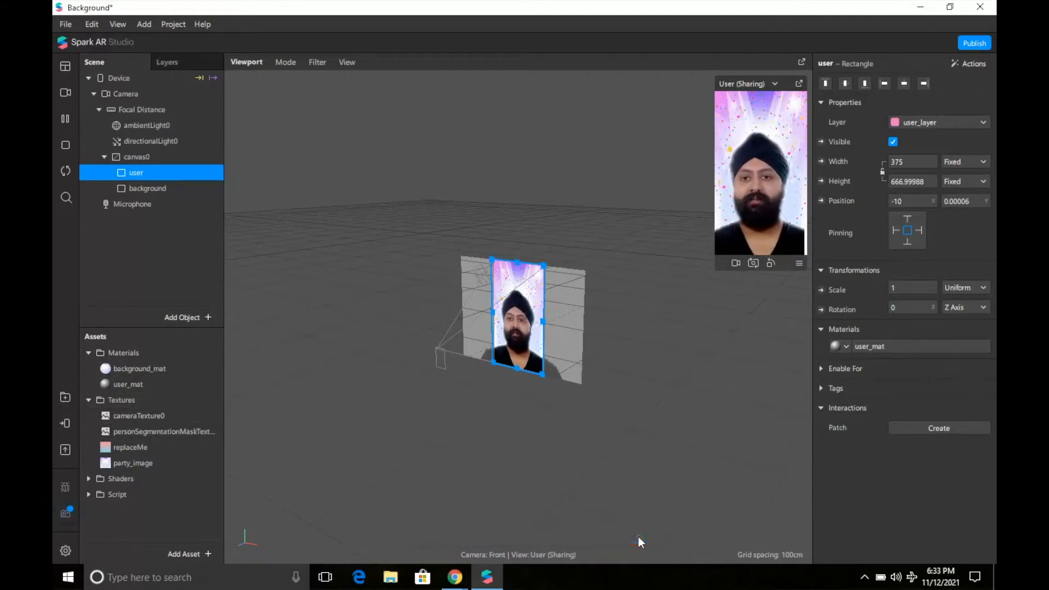
left_click(639, 537)
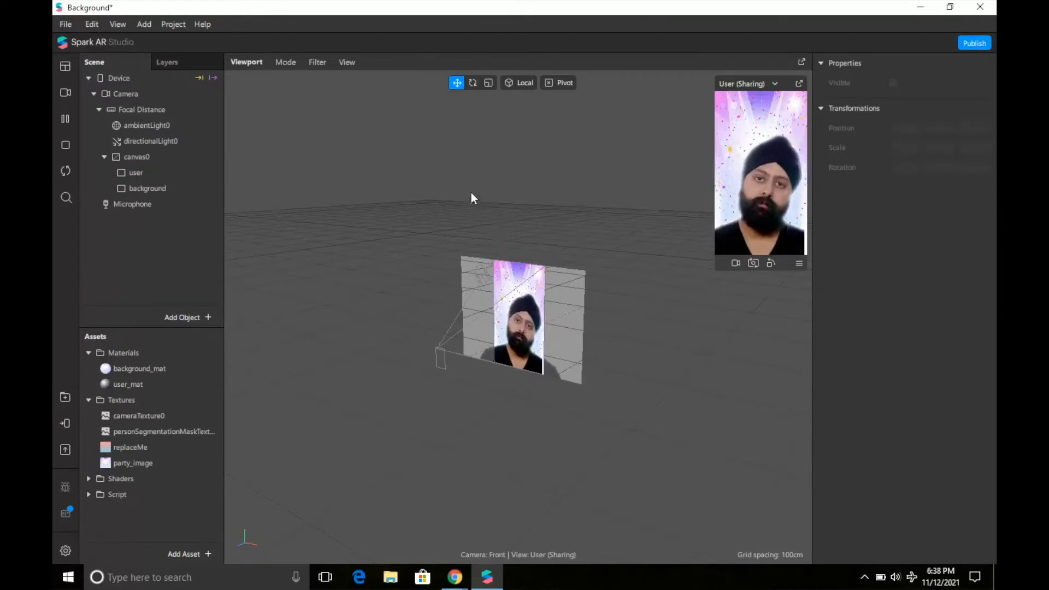
left_click(473, 84)
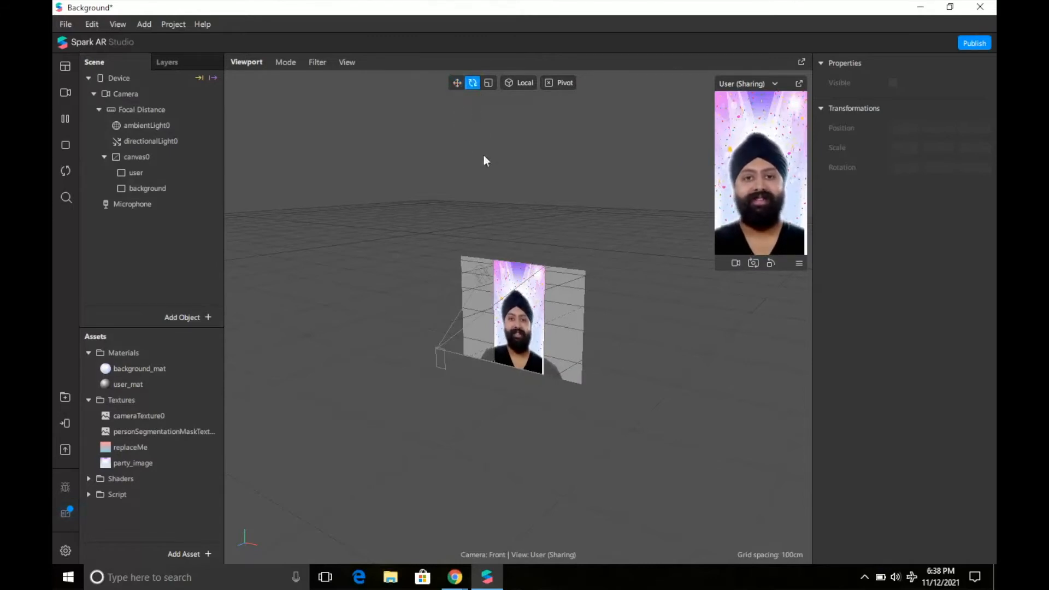
Enlarge the simulator preview, check its device list, shrink it back, then start publishing.
left_click(488, 83)
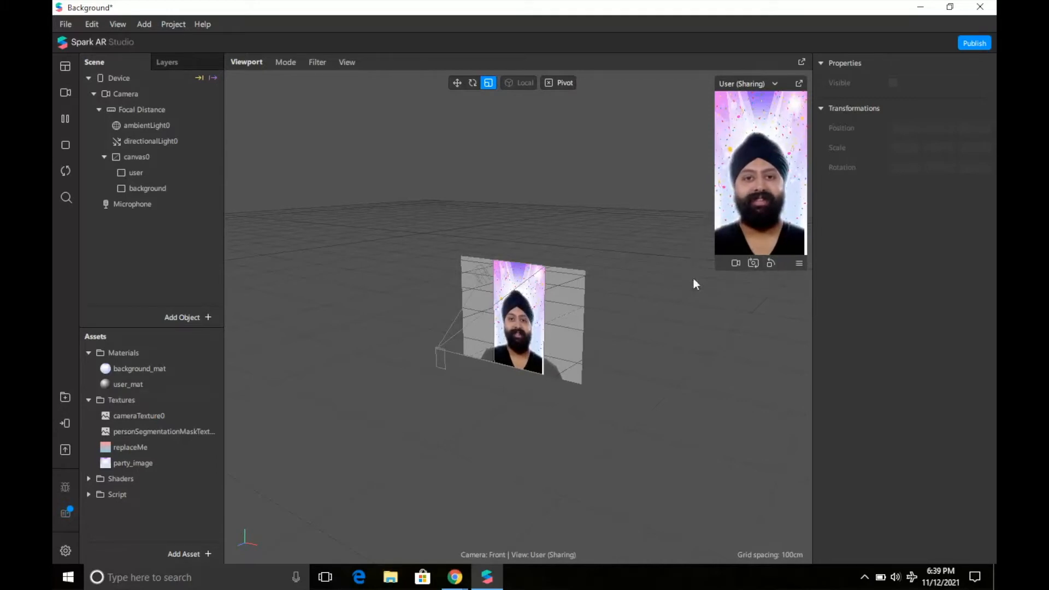
left_click_drag(715, 270, 654, 376)
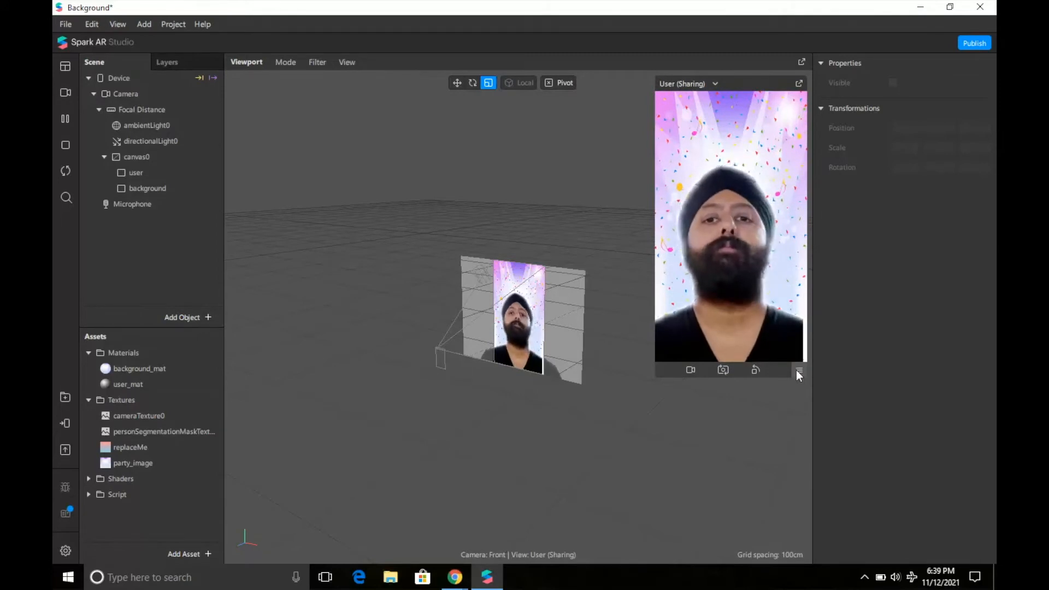
left_click(798, 371)
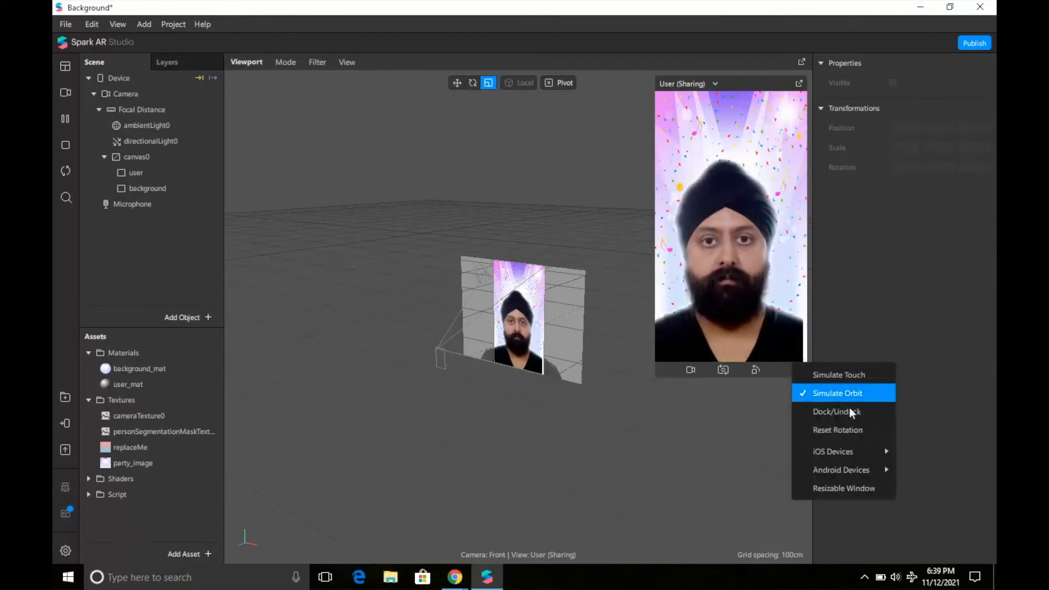
mouse_move(863, 452)
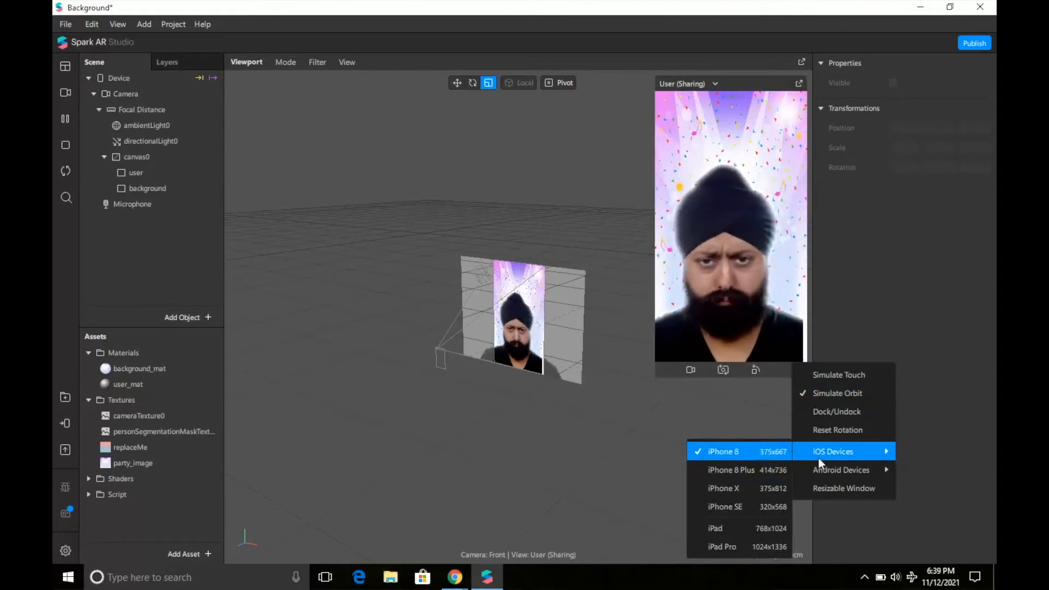
mouse_move(827, 471)
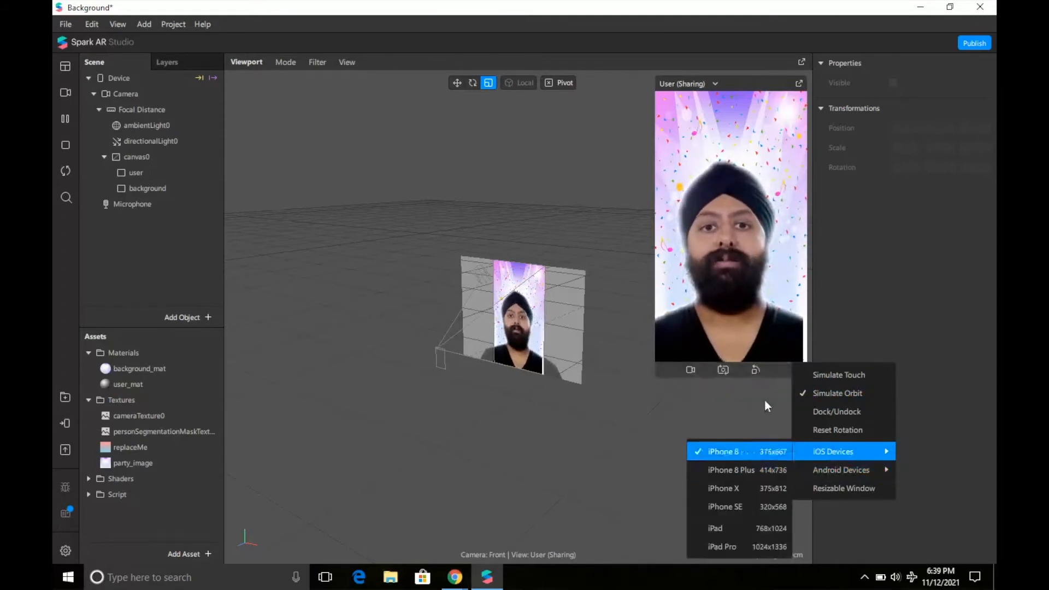
left_click(735, 400)
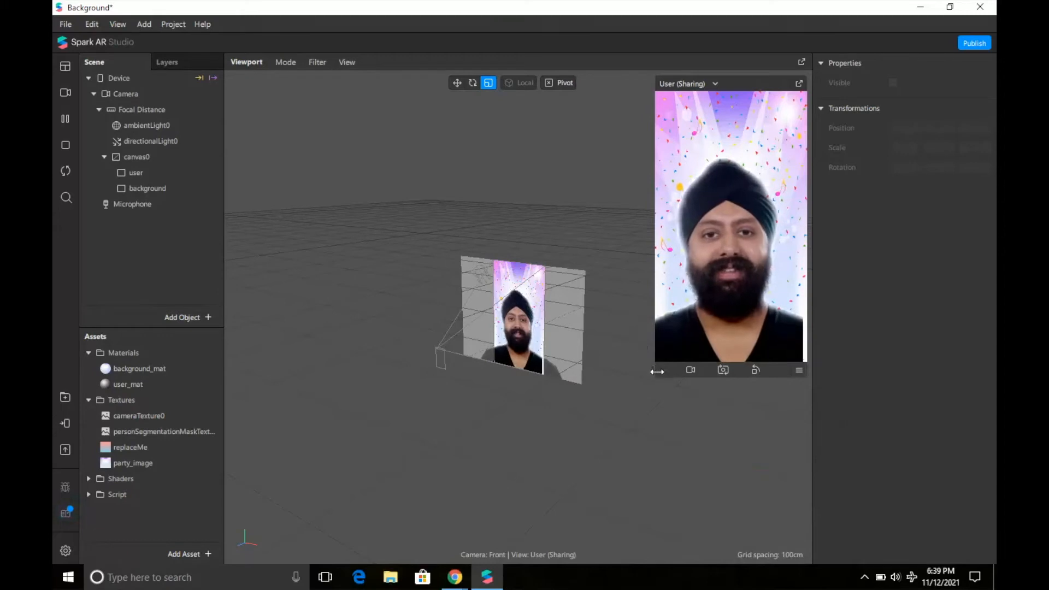
left_click_drag(656, 378, 685, 322)
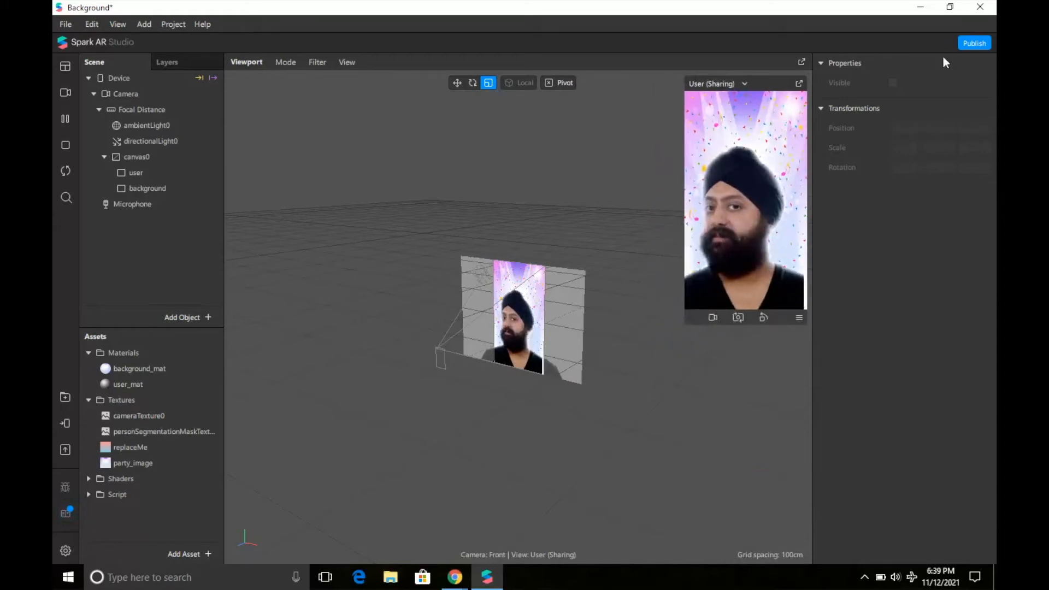
left_click(971, 45)
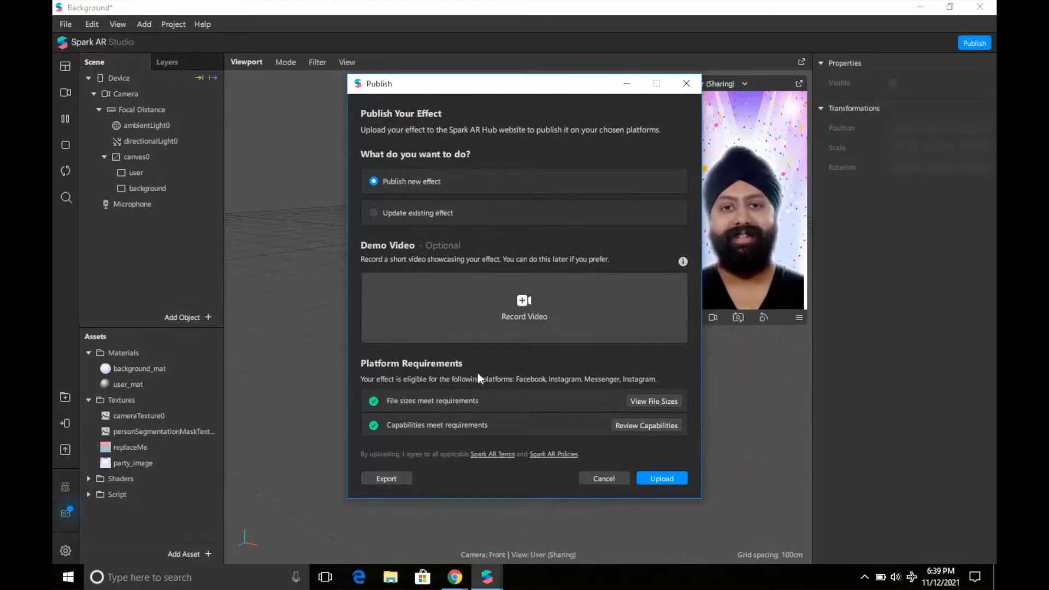
Export the effect from the Publish window and save it on the Desktop as tutorial123.arexport.
left_click(394, 478)
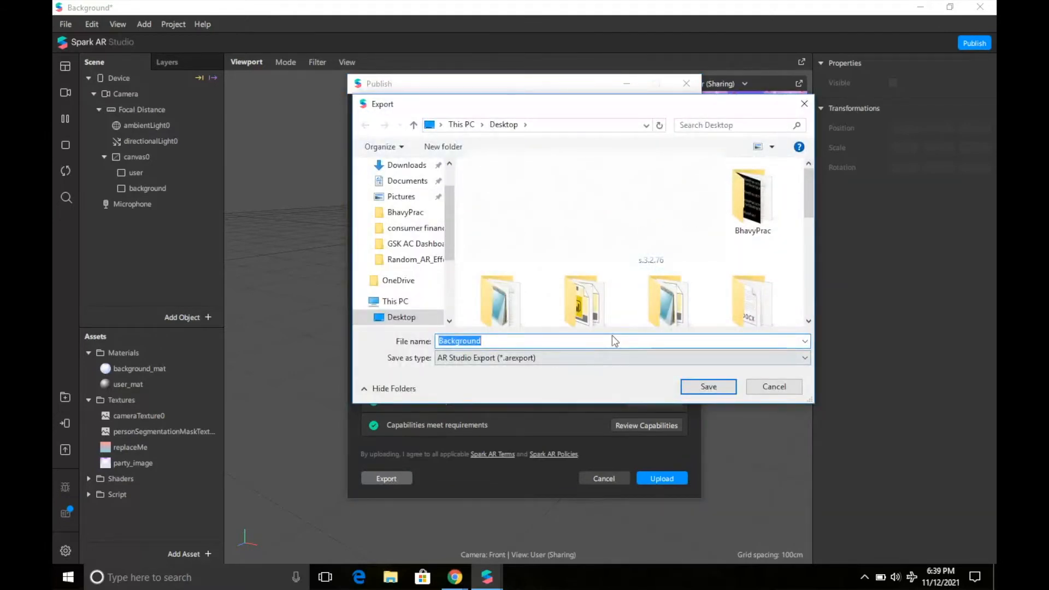
type("tutorial123")
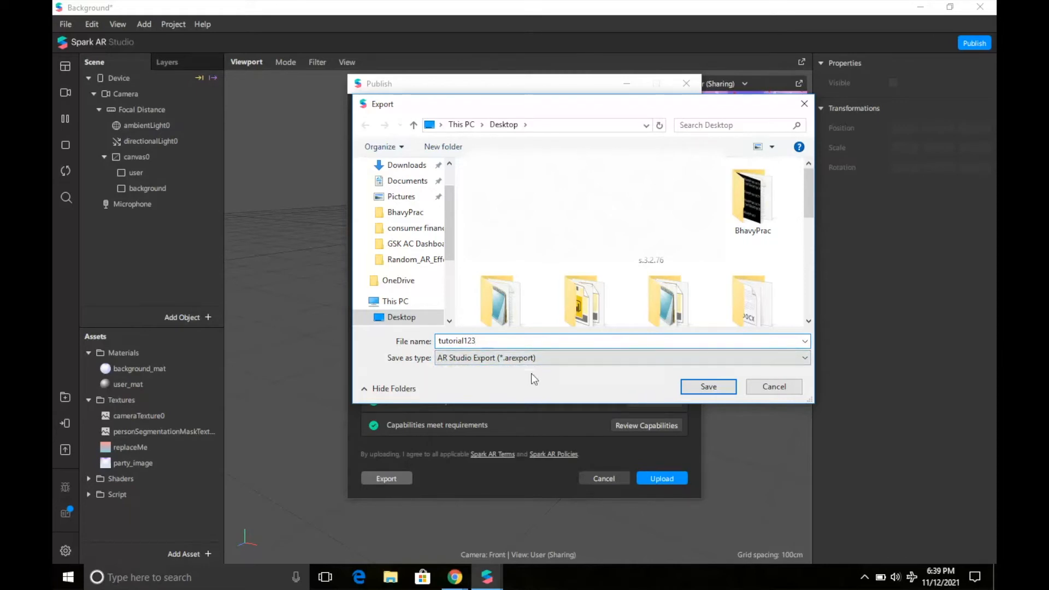
left_click(708, 386)
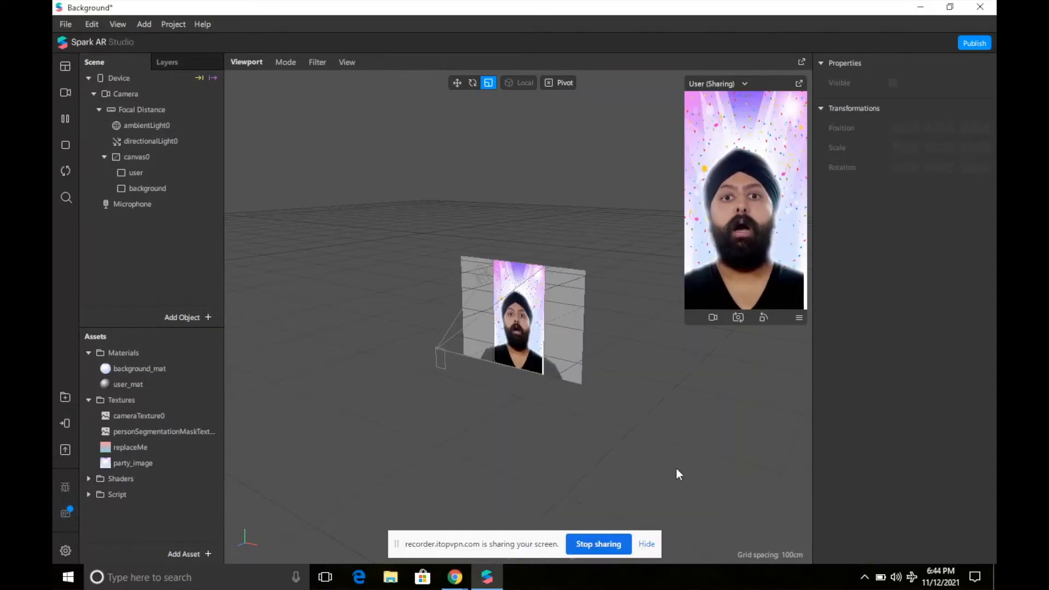
Dismiss the screen-sharing notice, bring Chrome to the front and open a new tab.
left_click(645, 543)
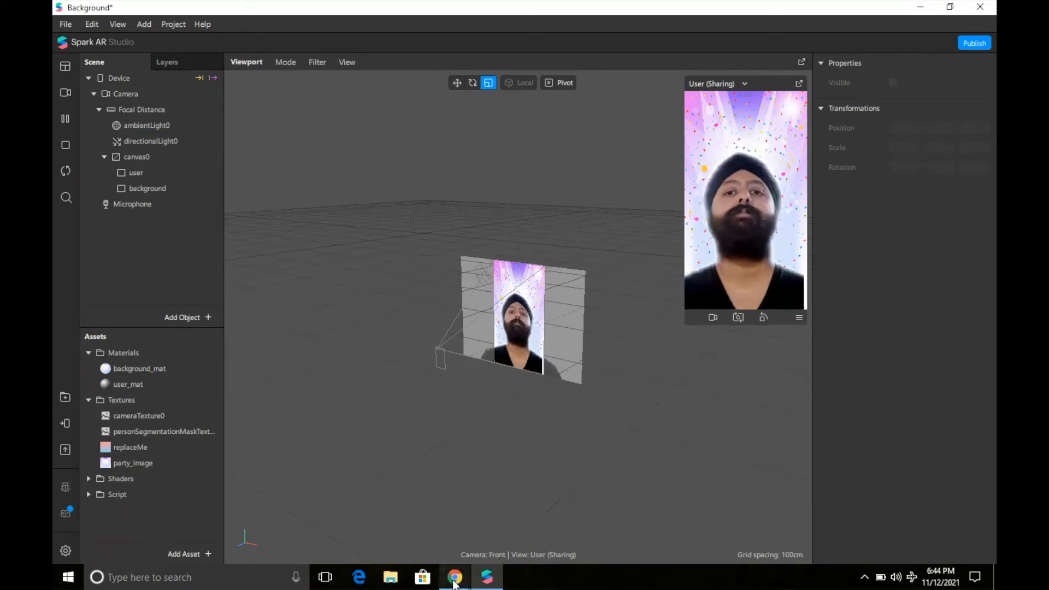
mouse_move(455, 577)
left_click(430, 522)
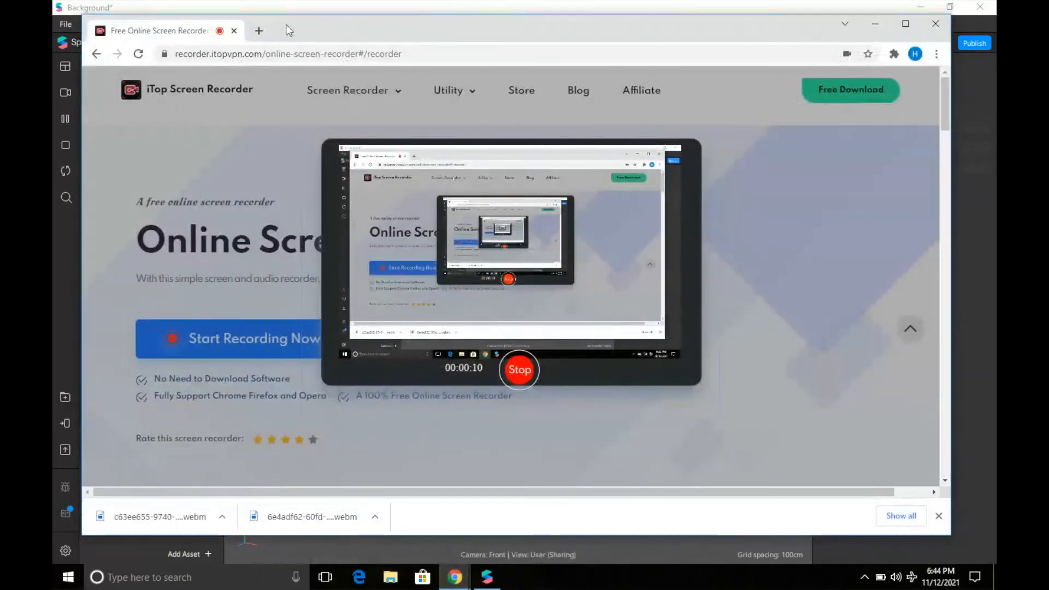
left_click(260, 31)
Search 'spark ar', open the Spark AR Studio site and go to Manage Effects.
type("spark")
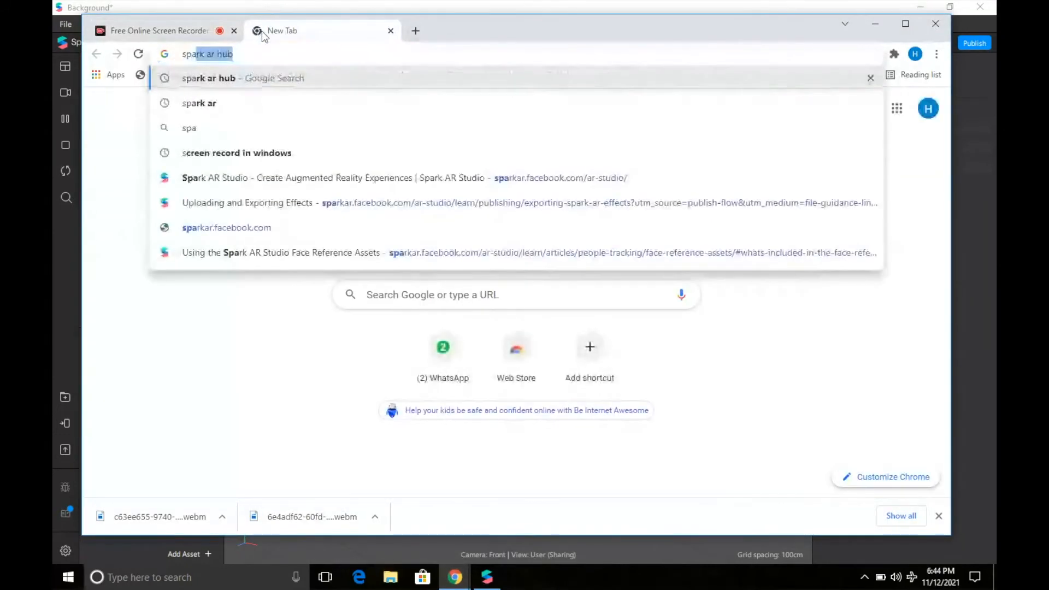
type(" ar")
key("Return")
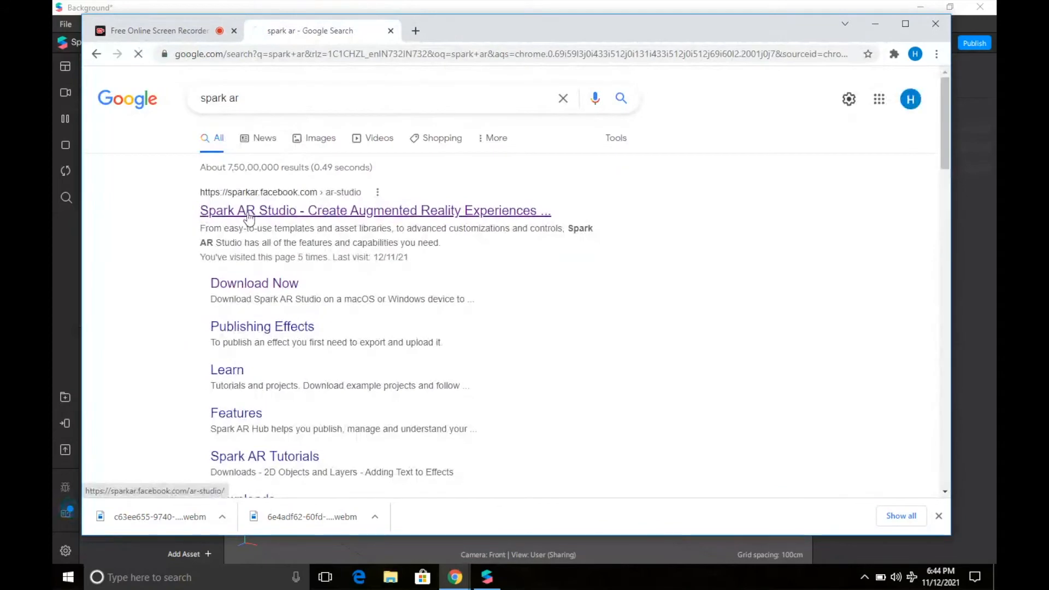
left_click(249, 214)
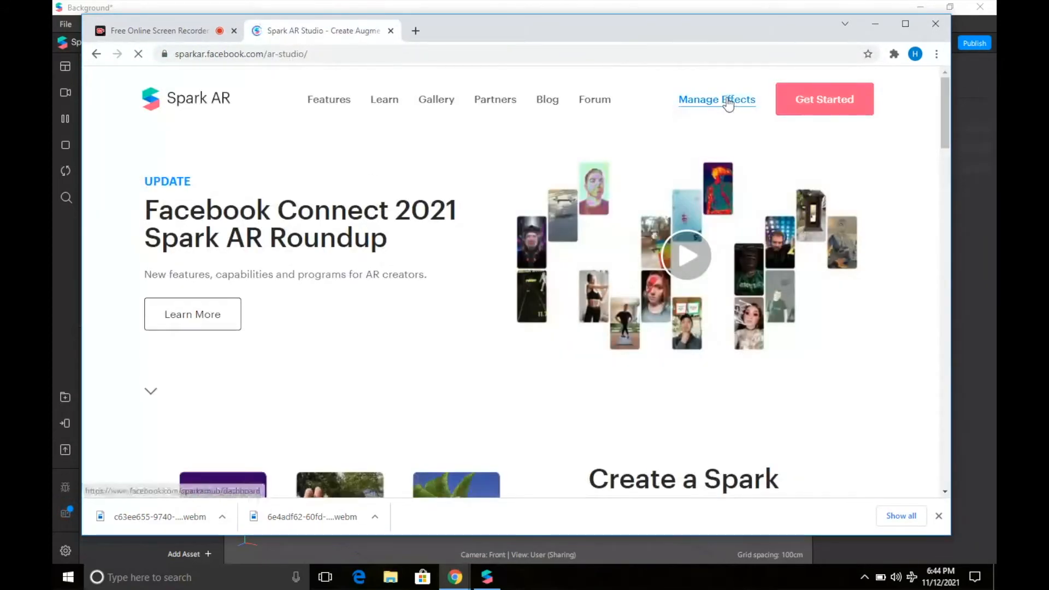
left_click(728, 102)
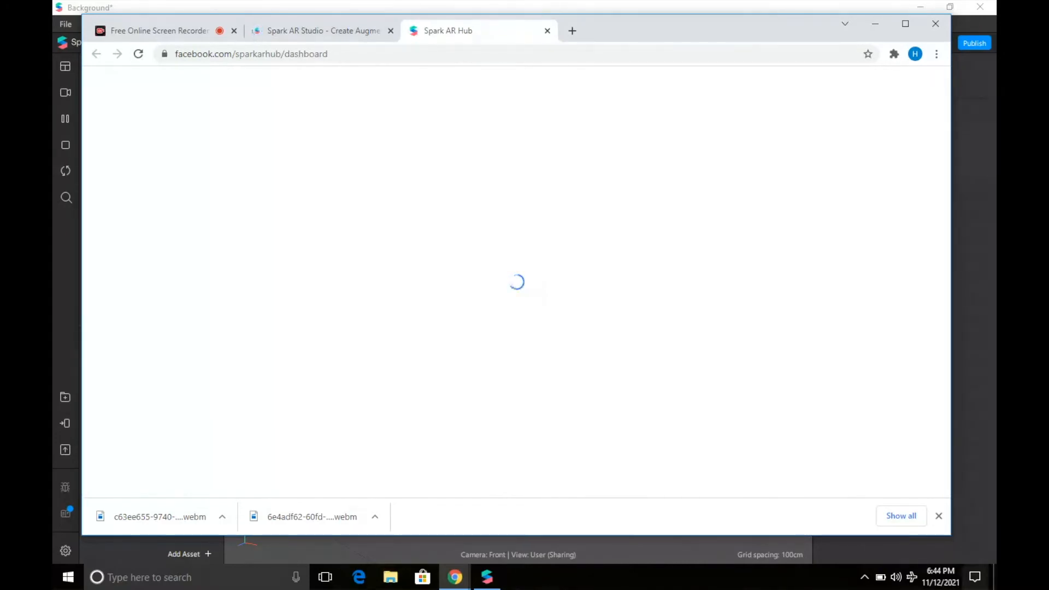
Maximize Chrome, start publishing a new effect and name it party_mood.
left_click(939, 516)
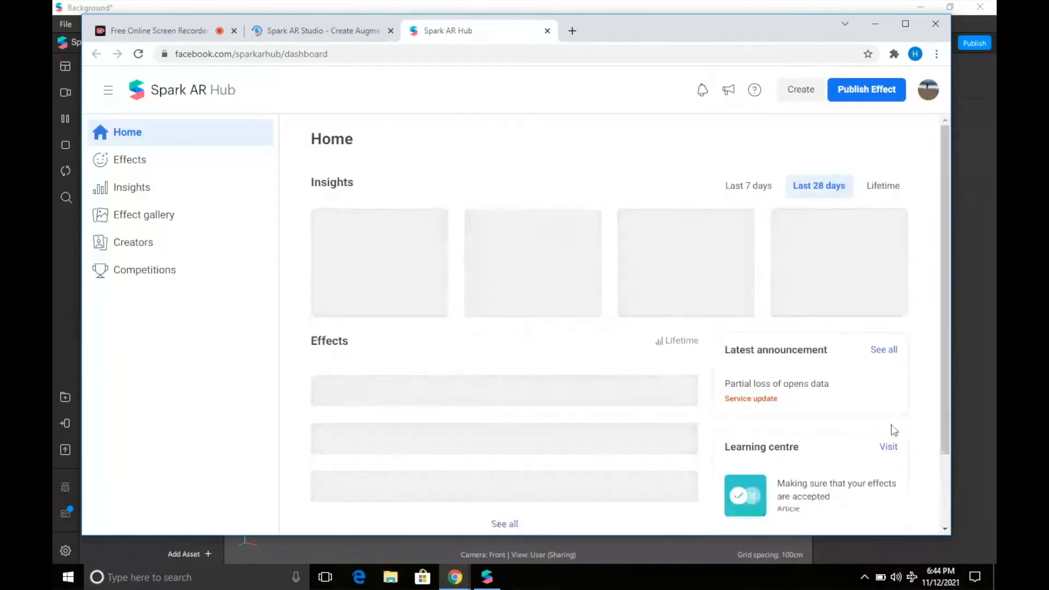
left_click(901, 26)
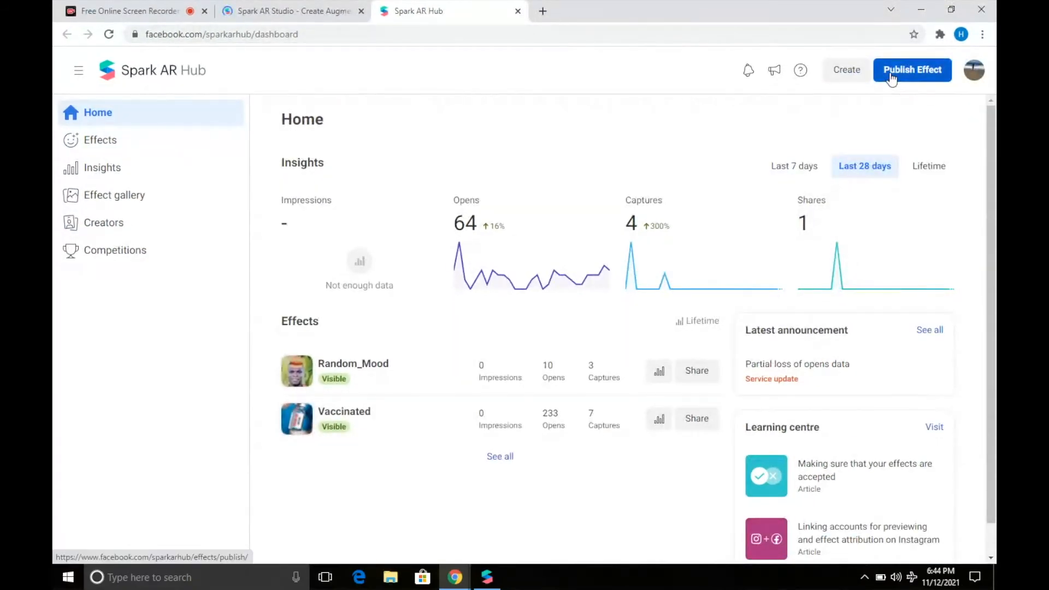
left_click(911, 70)
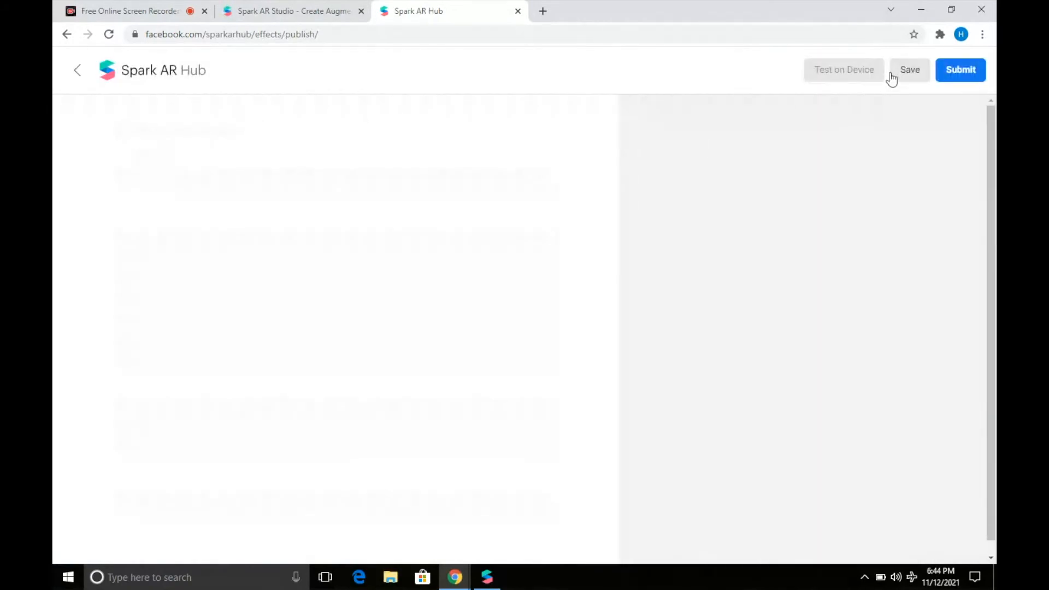
left_click(235, 178)
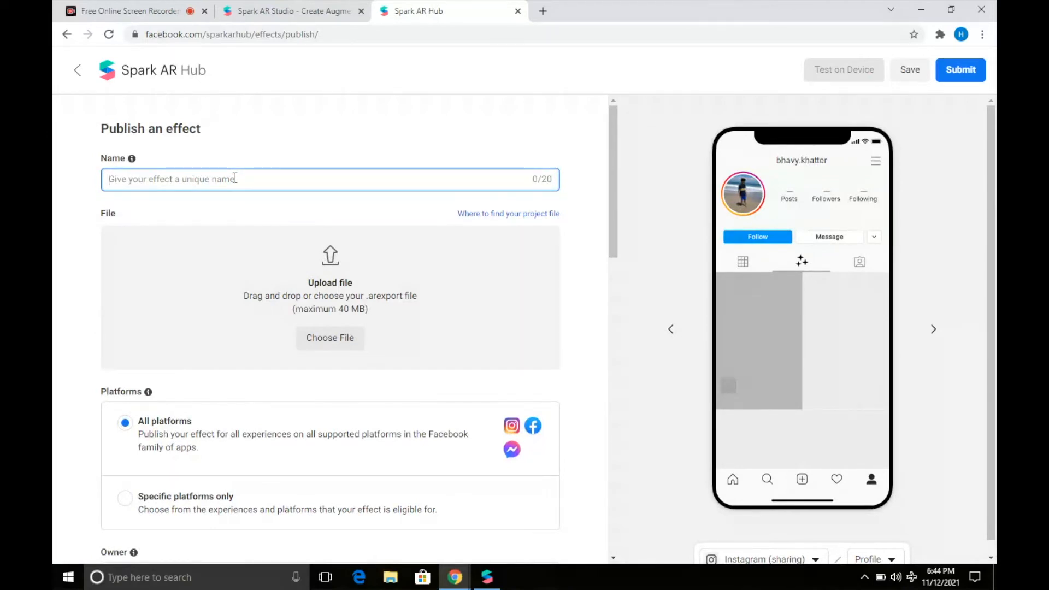
type("party_mood")
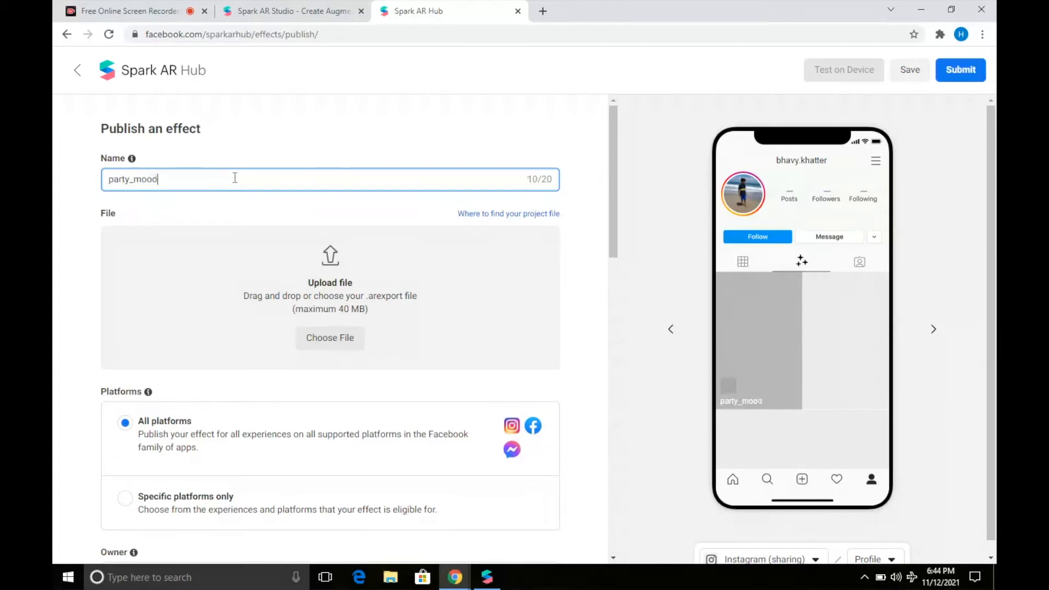
Upload tutorial123.arexport from the Desktop as the effect file and review the form.
left_click(330, 339)
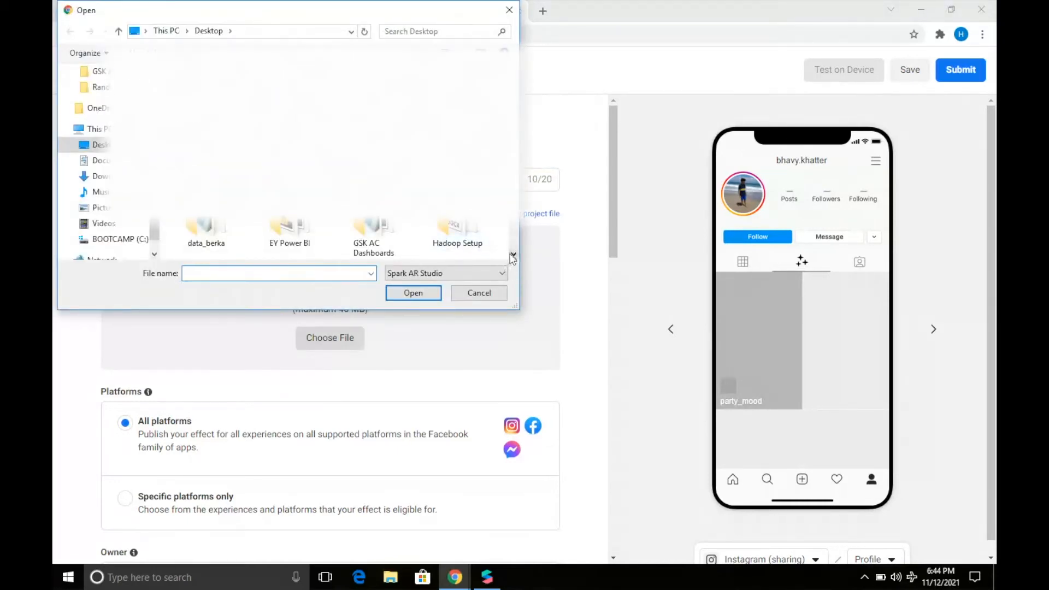
left_click(512, 254)
left_click(221, 234)
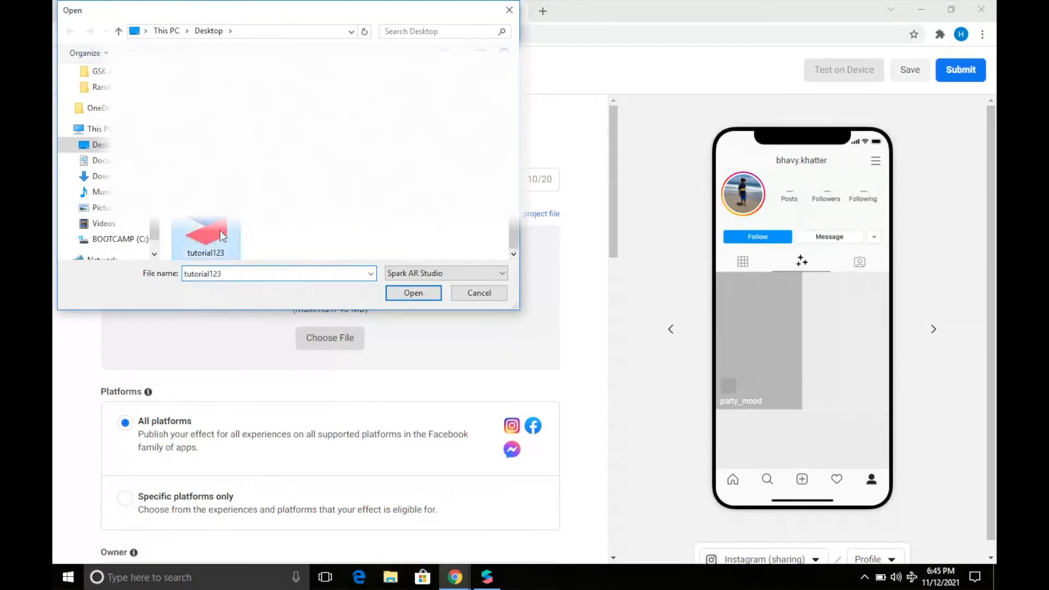
double_click(220, 234)
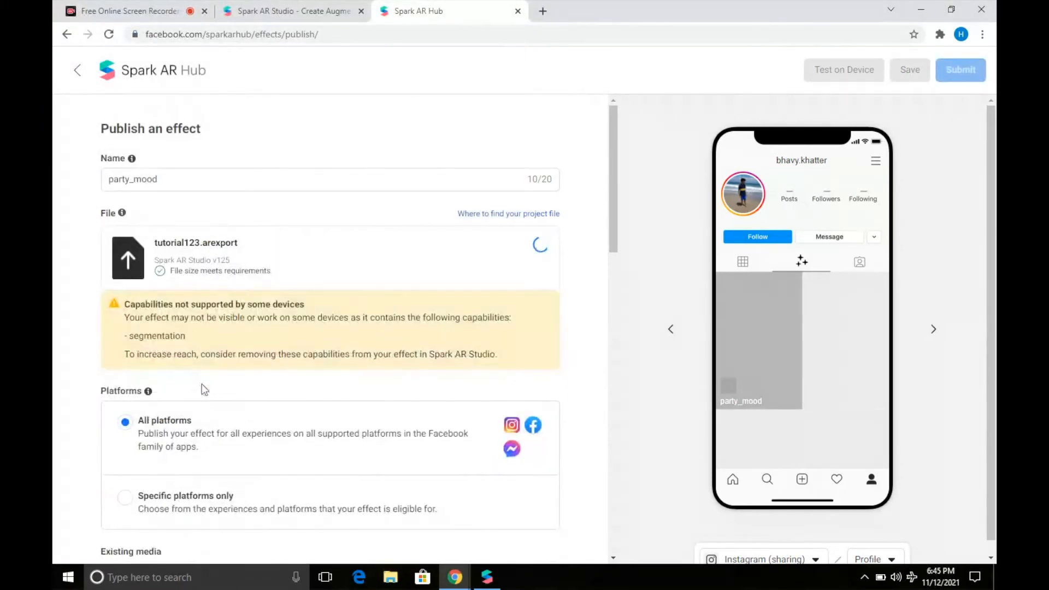
scroll(253, 372, "down", 2)
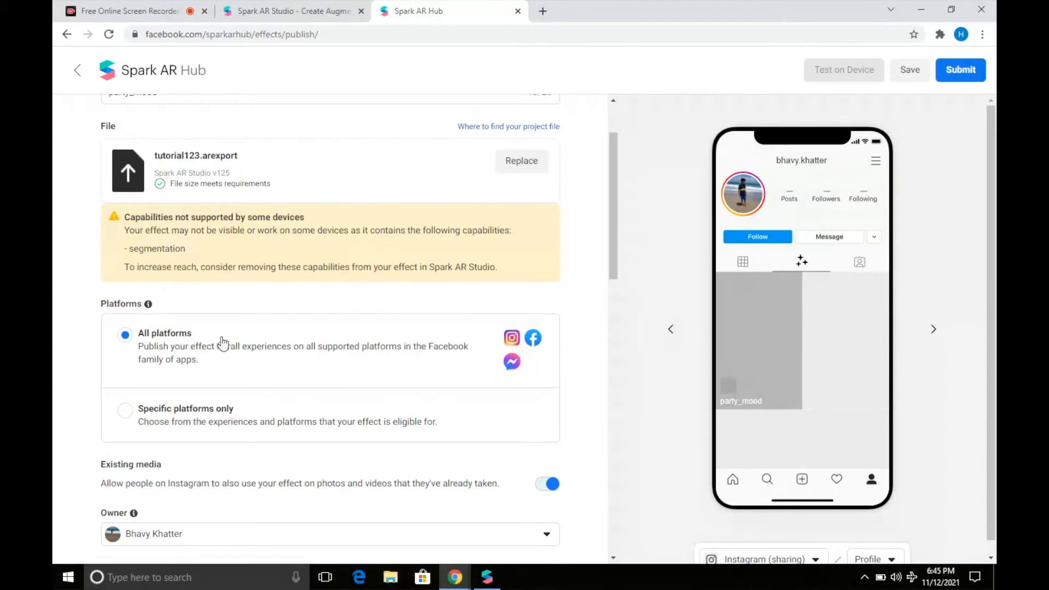
scroll(285, 328, "down", 4)
scroll(286, 328, "up", 6)
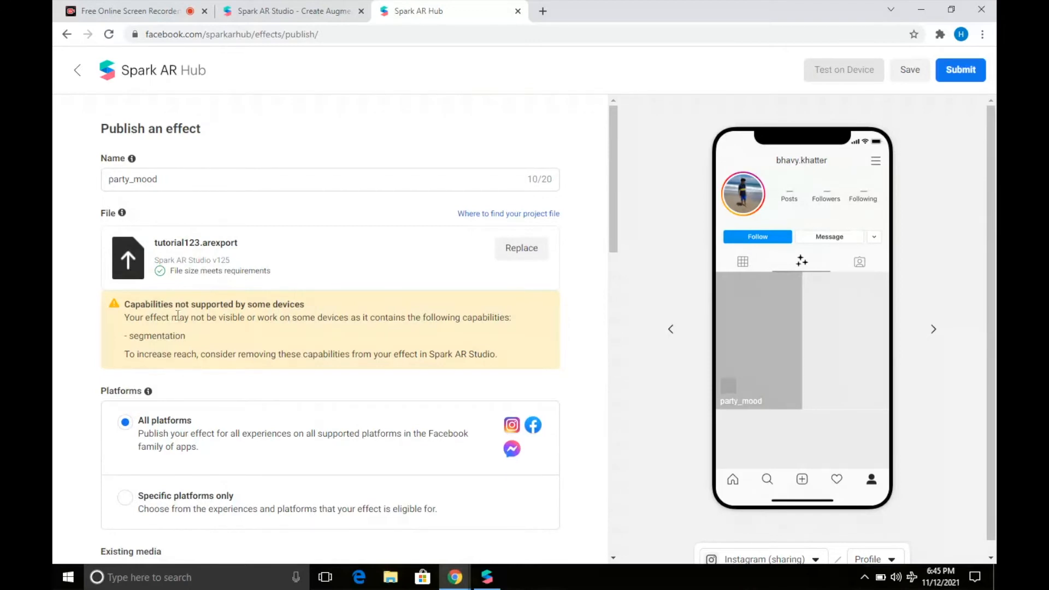
scroll(269, 386, "down", 7)
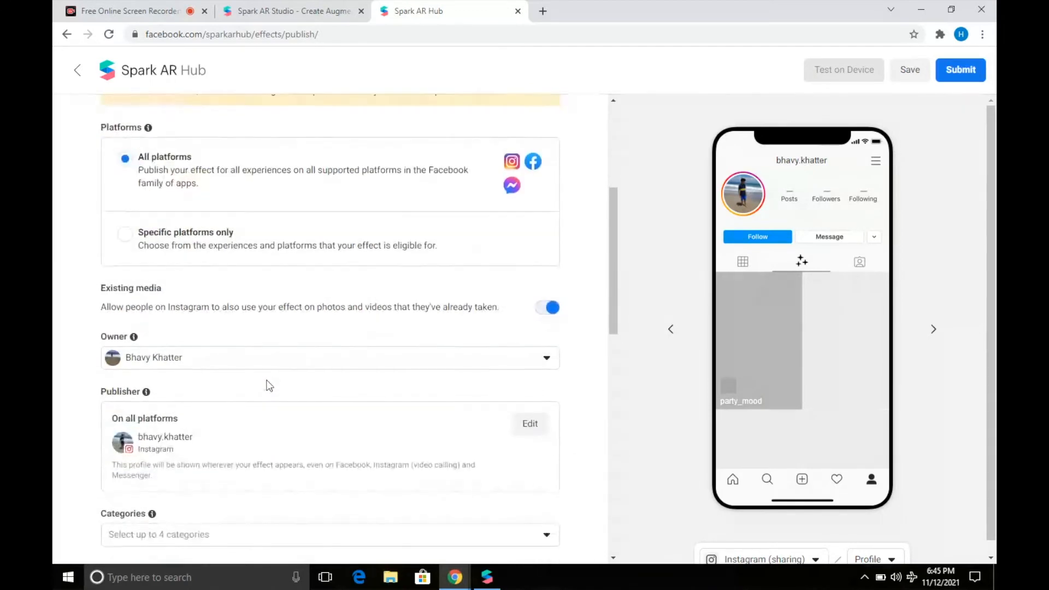
scroll(286, 385, "down", 3)
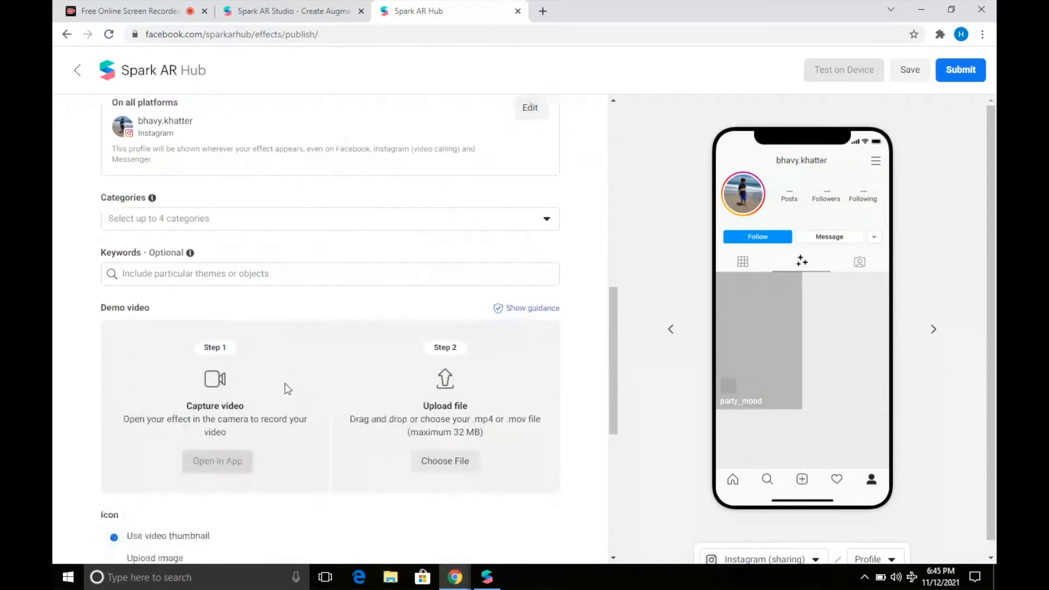
scroll(285, 388, "up", 3)
scroll(284, 386, "up", 7)
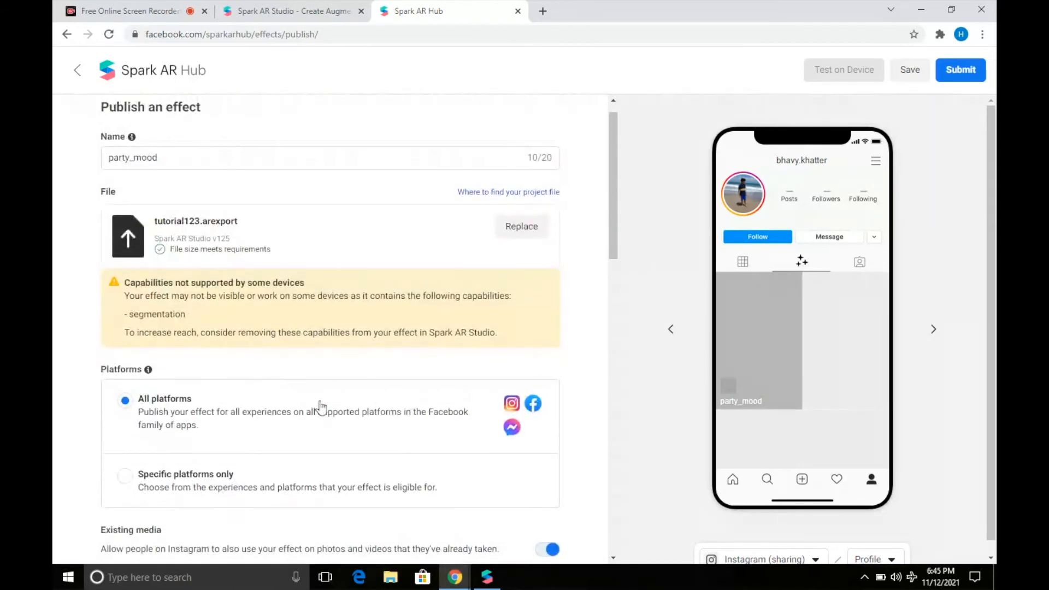
Choose Specific platforms only and switch Instagram off for both sharing and video calling.
left_click(126, 477)
scroll(305, 437, "down", 5)
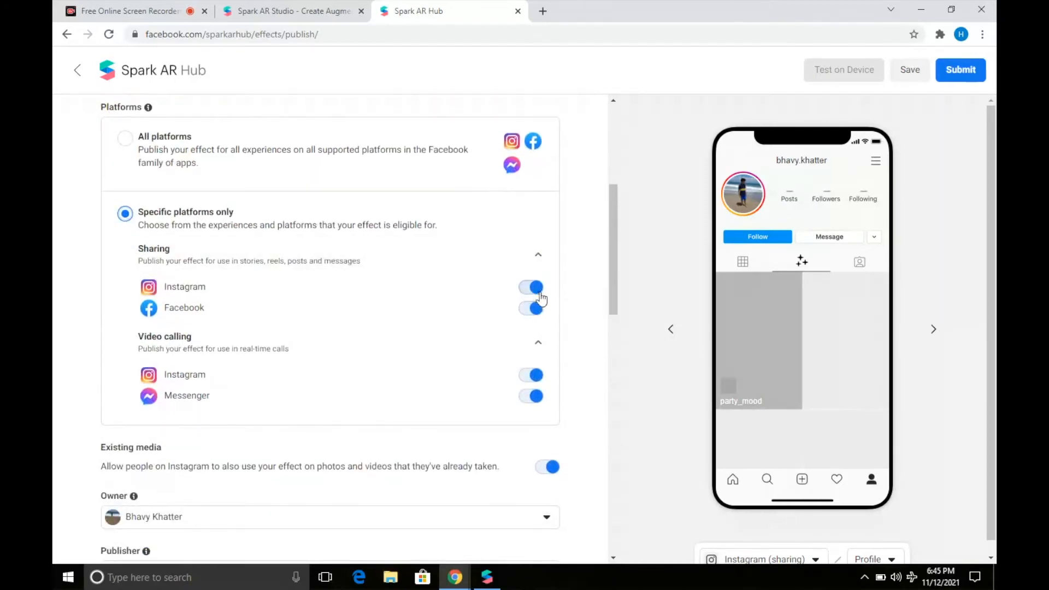
left_click(533, 288)
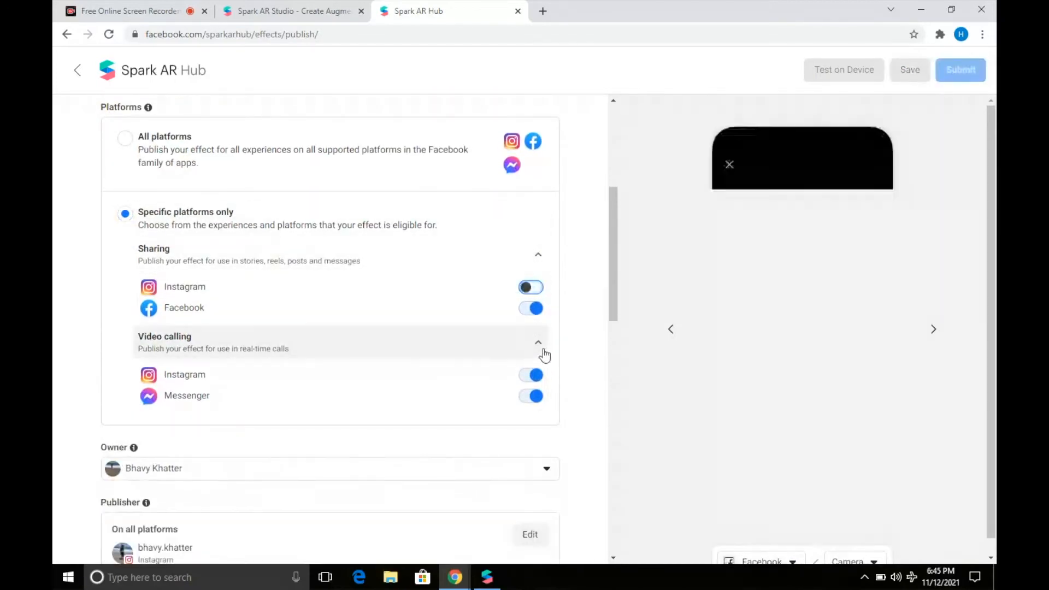
left_click(534, 376)
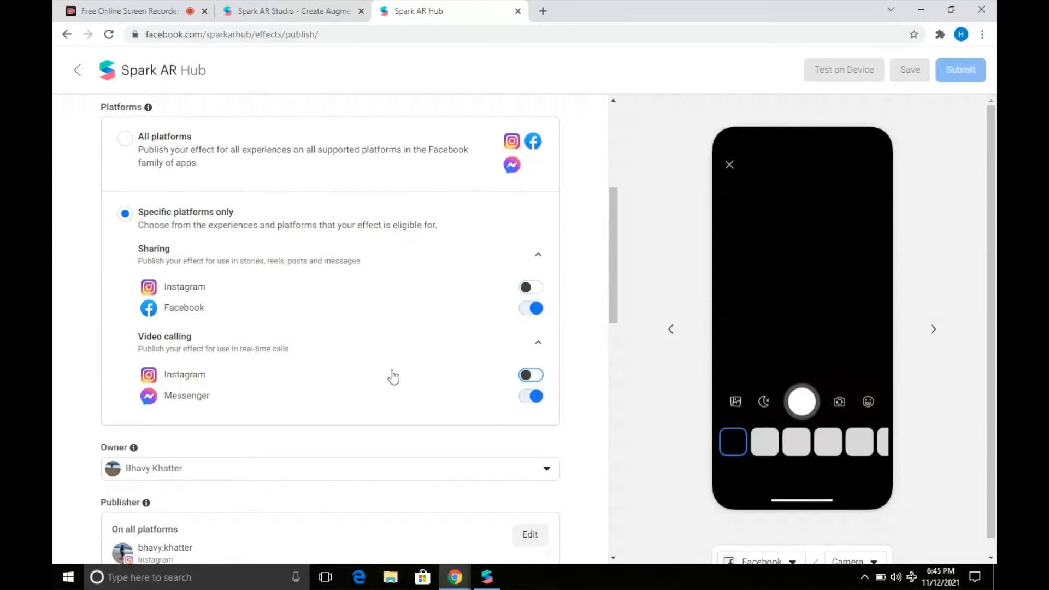
scroll(394, 377, "up", 5)
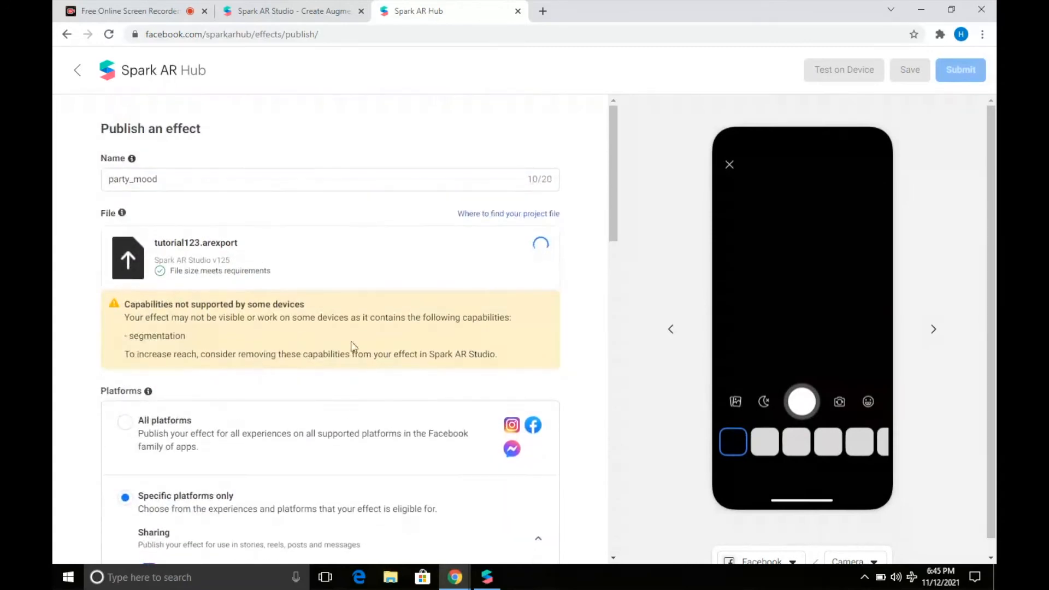
scroll(373, 373, "down", 8)
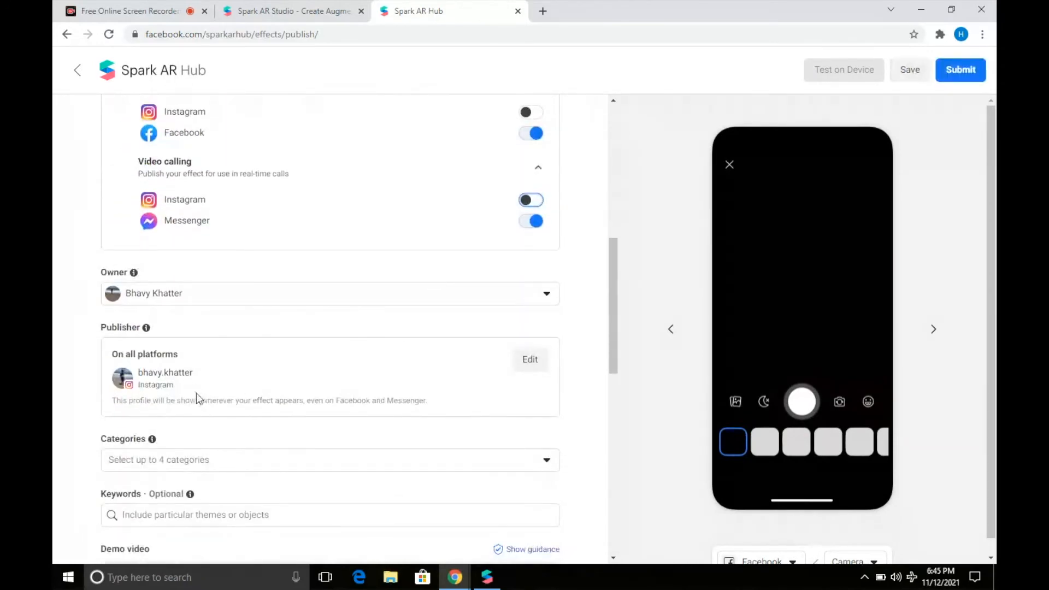
scroll(197, 394, "down", 2)
left_click(187, 353)
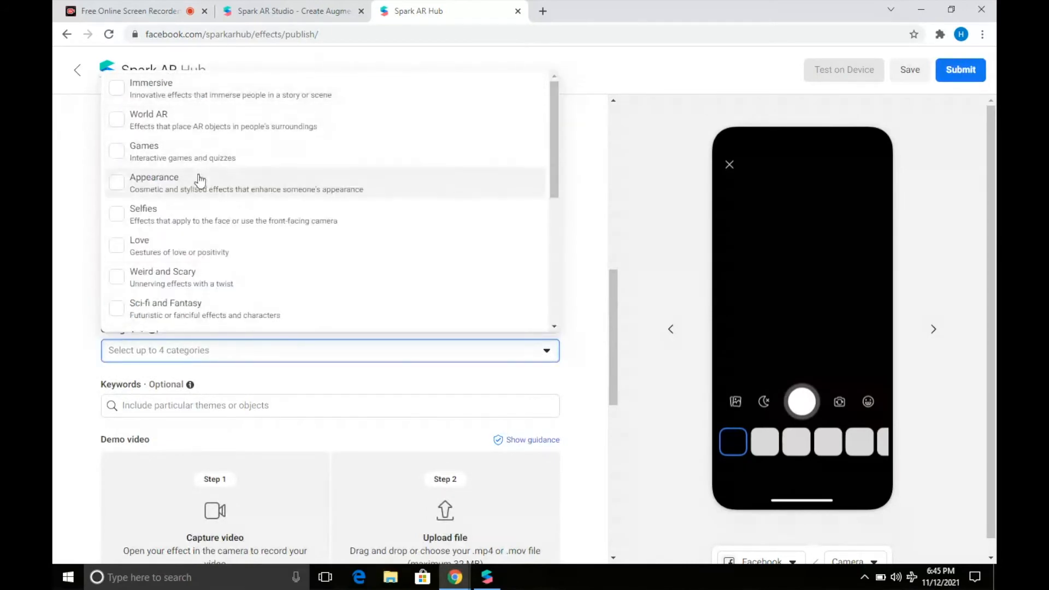
left_click(199, 128)
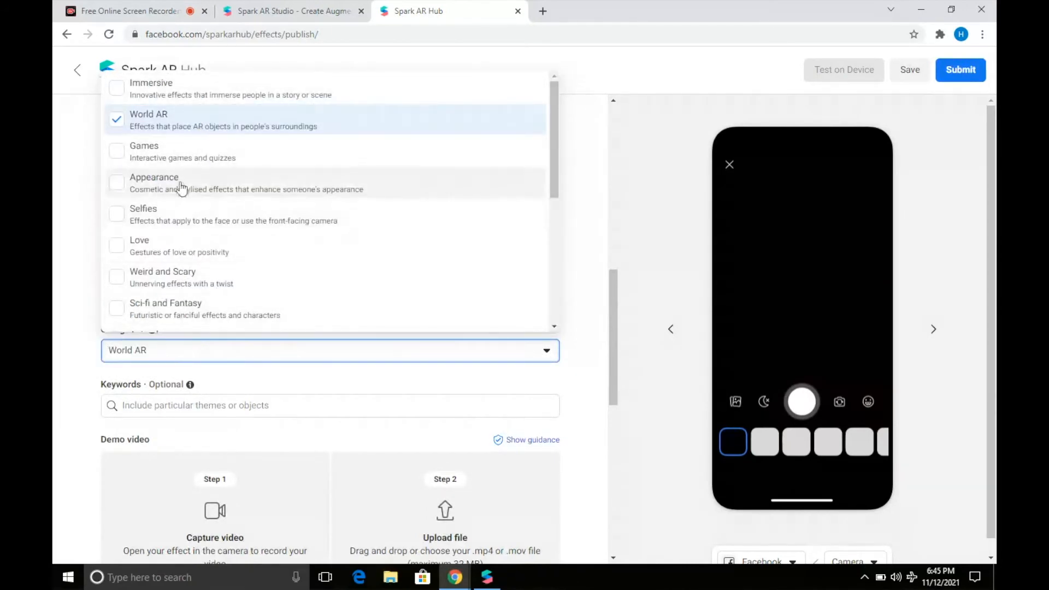
left_click(168, 251)
left_click(163, 208)
left_click(163, 208)
left_click(159, 187)
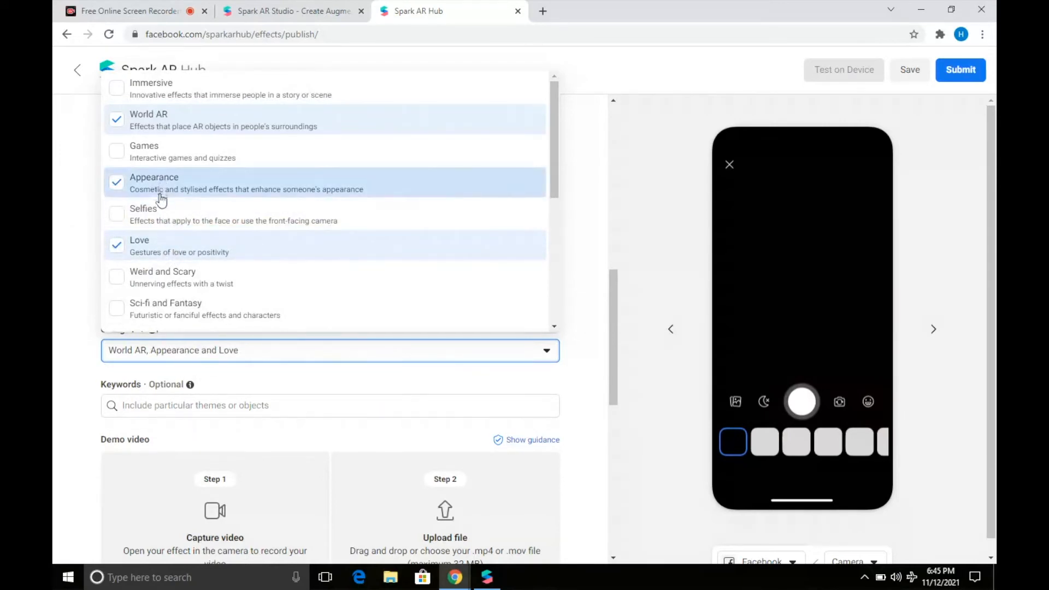
left_click(161, 207)
left_click(376, 358)
scroll(376, 358, "down", 2)
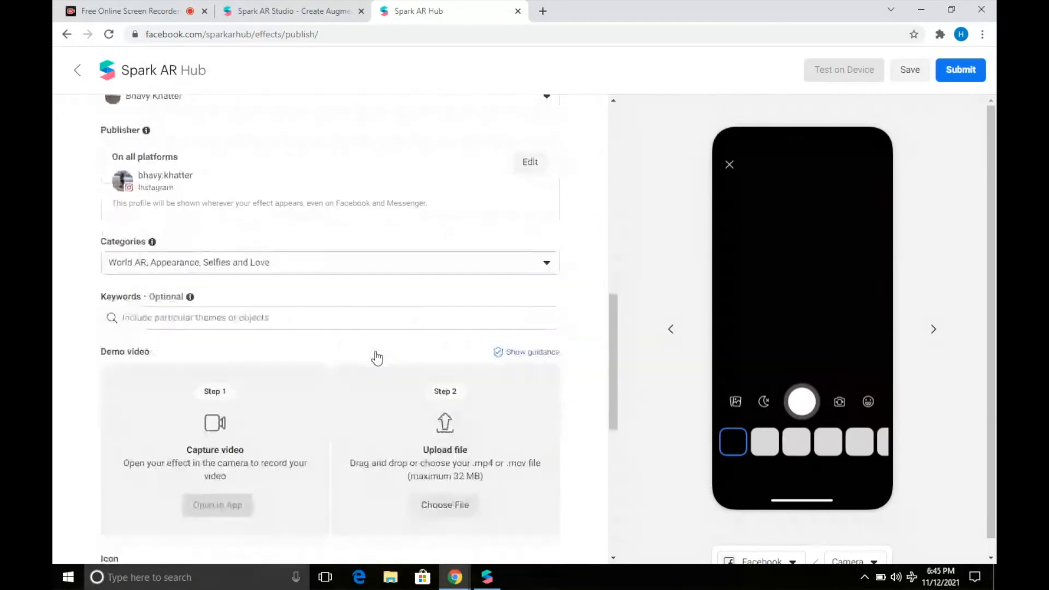
scroll(376, 358, "down", 1)
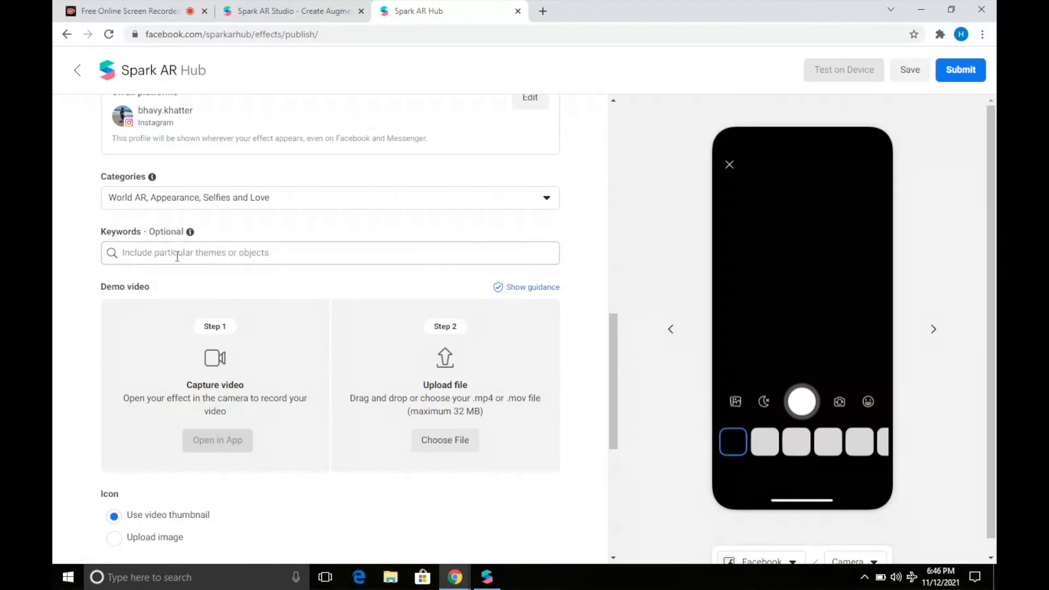
scroll(133, 379, "down", 2)
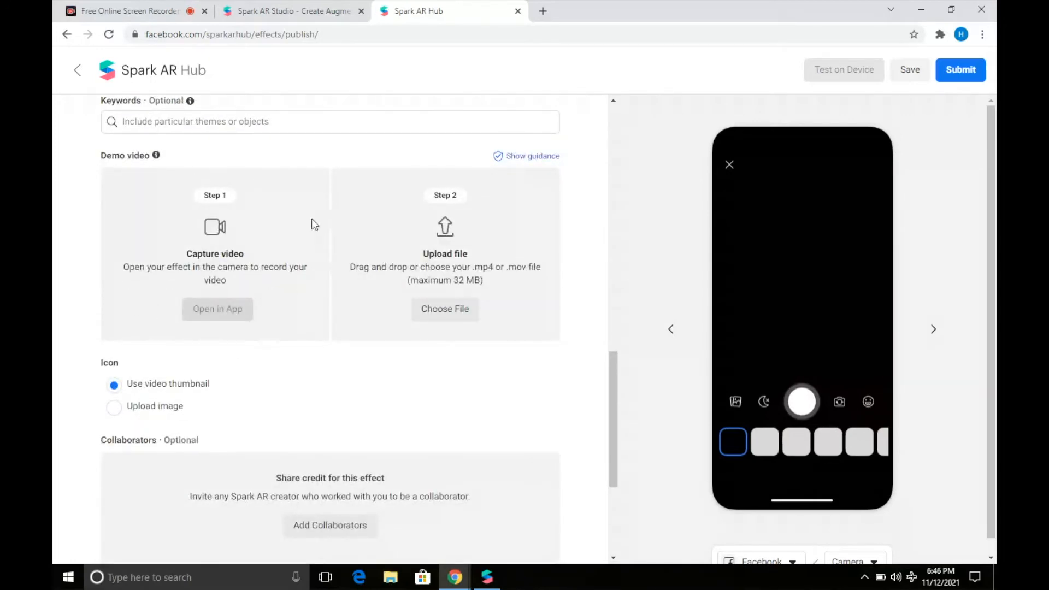
scroll(268, 284, "up", 4)
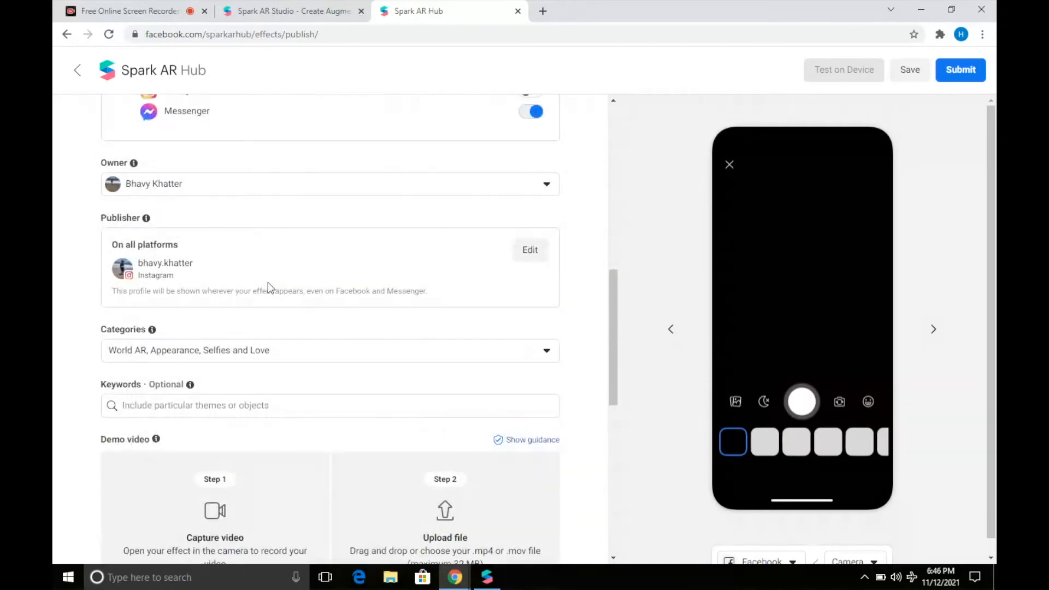
scroll(206, 290, "up", 4)
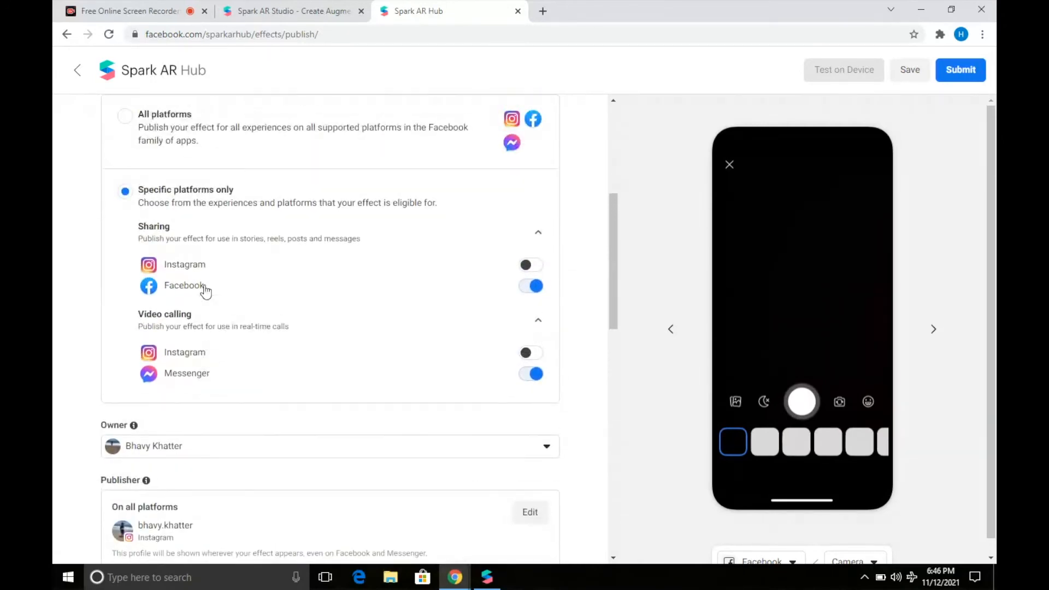
scroll(205, 290, "up", 3)
scroll(206, 290, "down", 3)
scroll(206, 290, "down", 6)
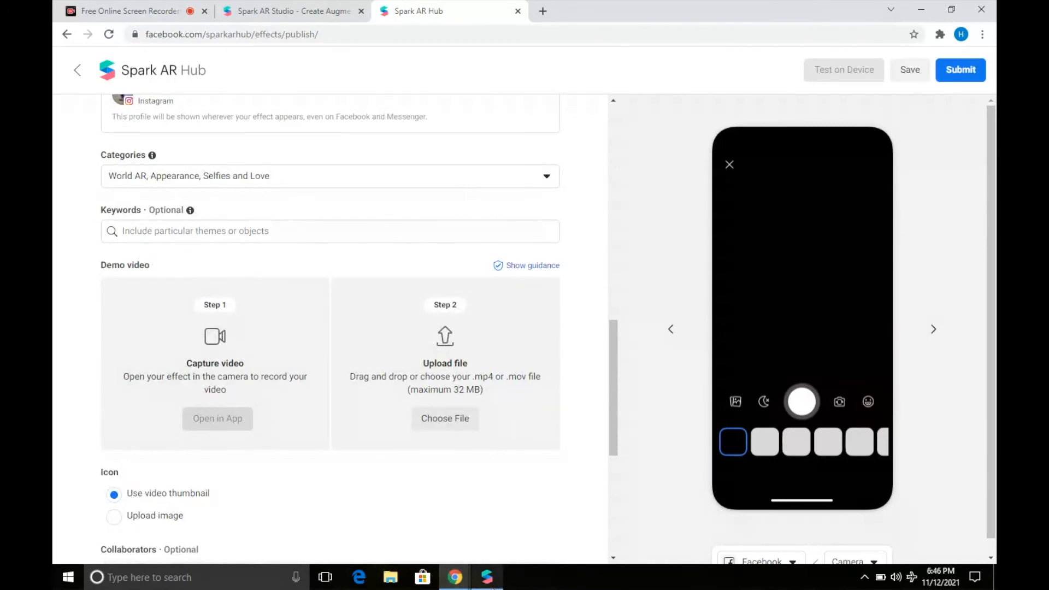
In Spark AR Studio, preview the effect on the first Real-Time Simulation video.
mouse_move(487, 577)
left_click(505, 523)
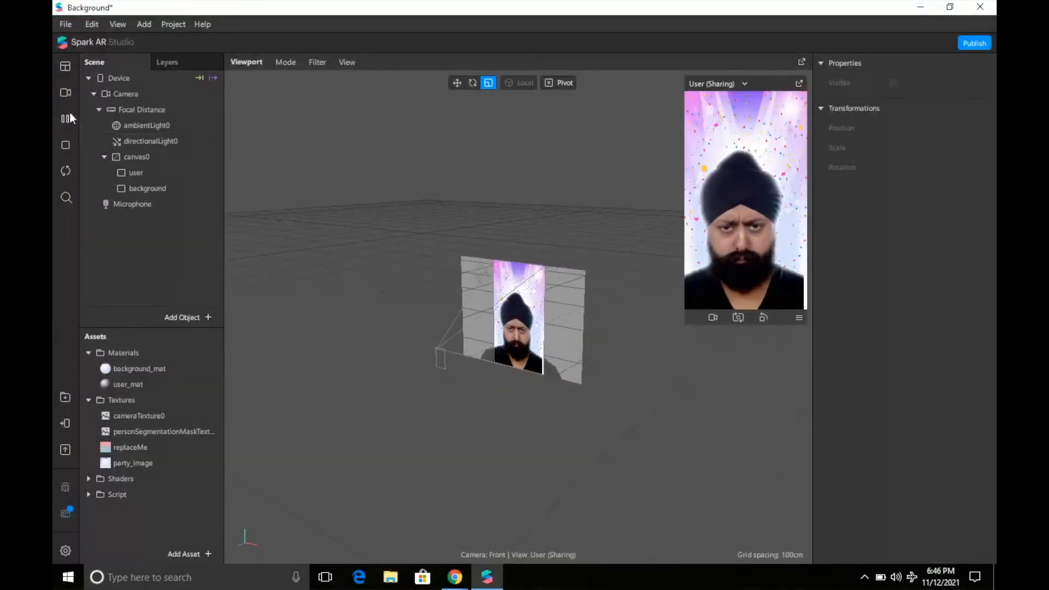
left_click(66, 94)
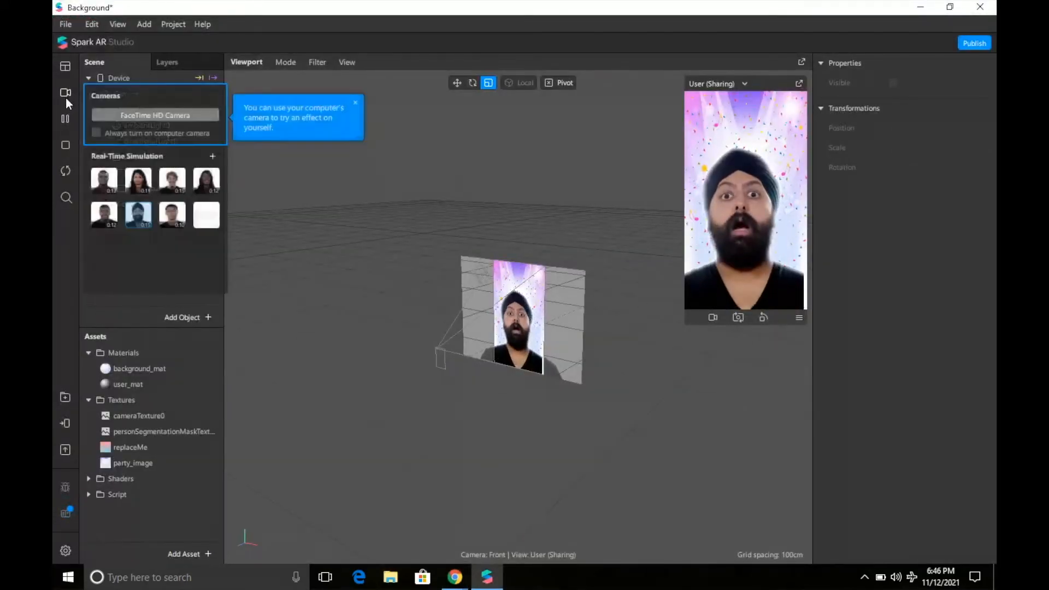
left_click(107, 183)
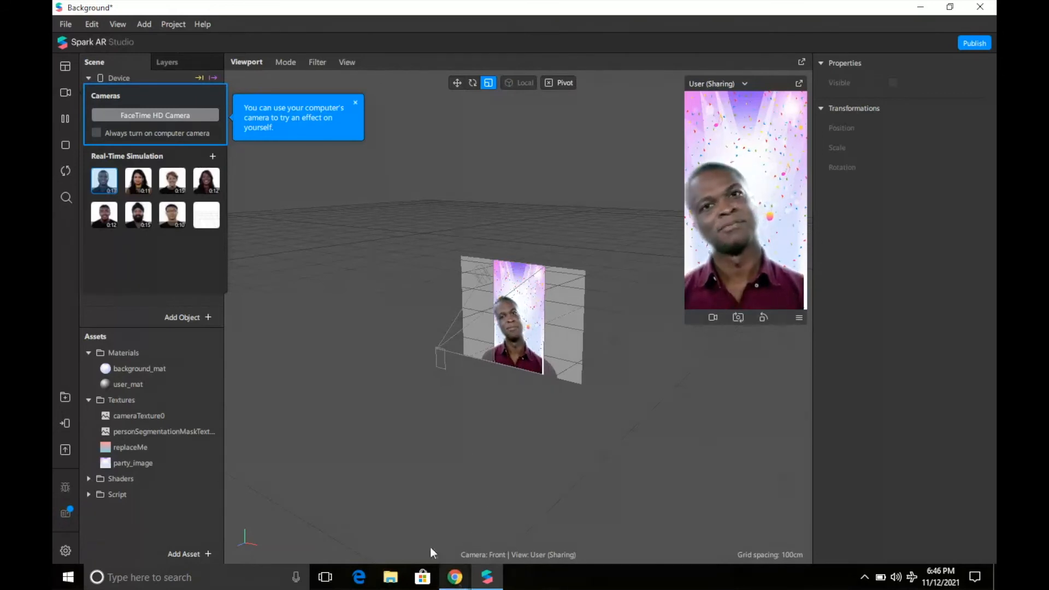
mouse_move(452, 585)
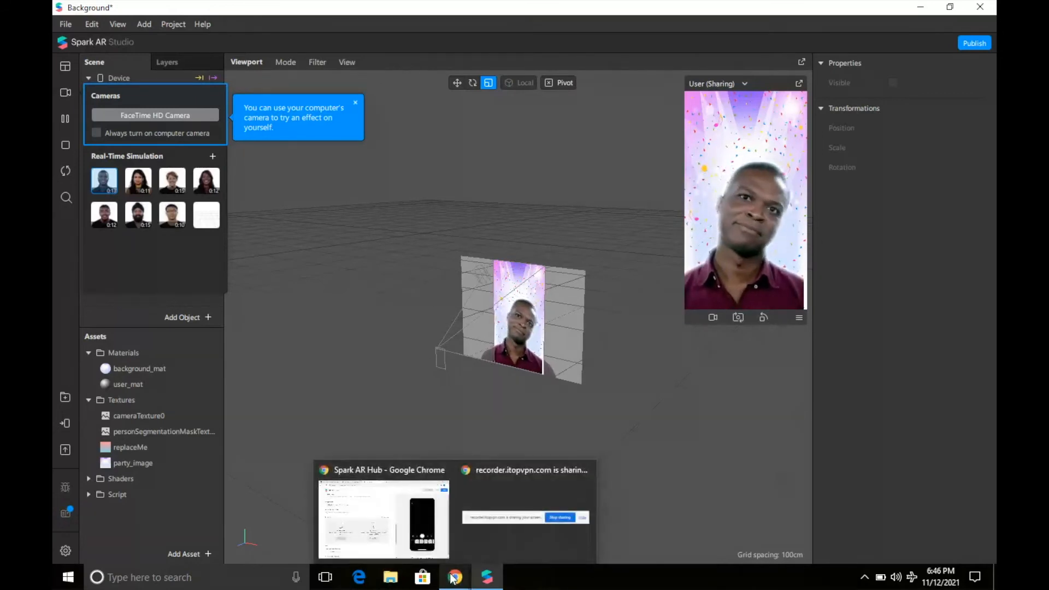
mouse_move(386, 524)
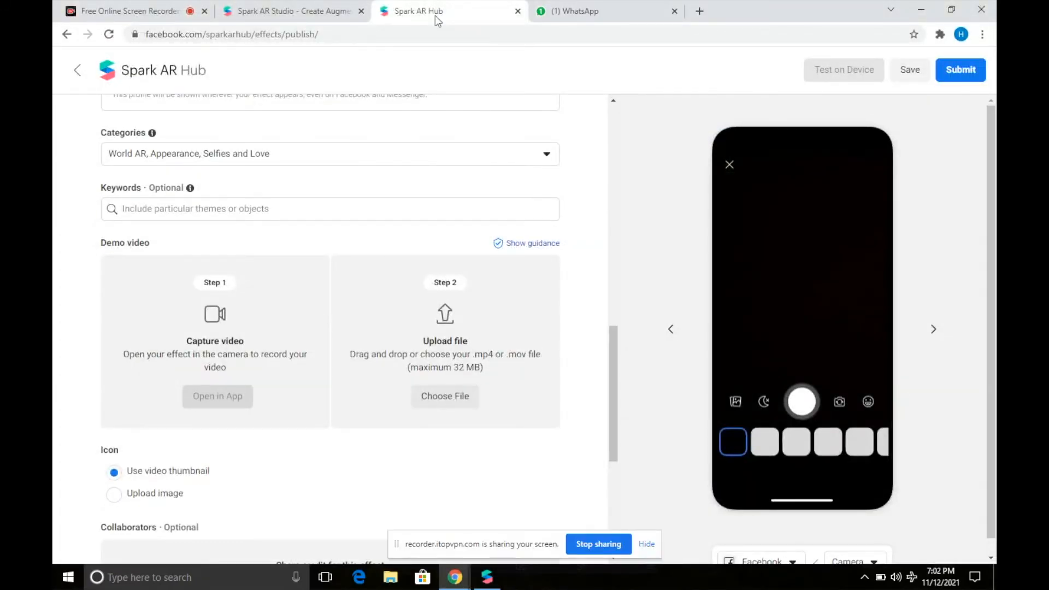
left_click(579, 14)
left_click(430, 471)
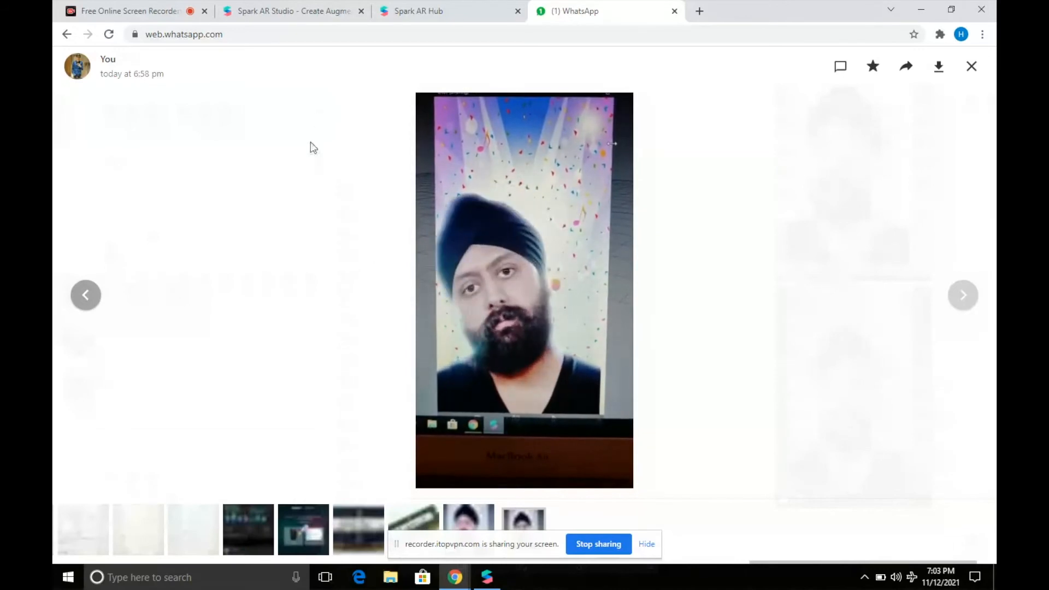
left_click(322, 14)
left_click(463, 14)
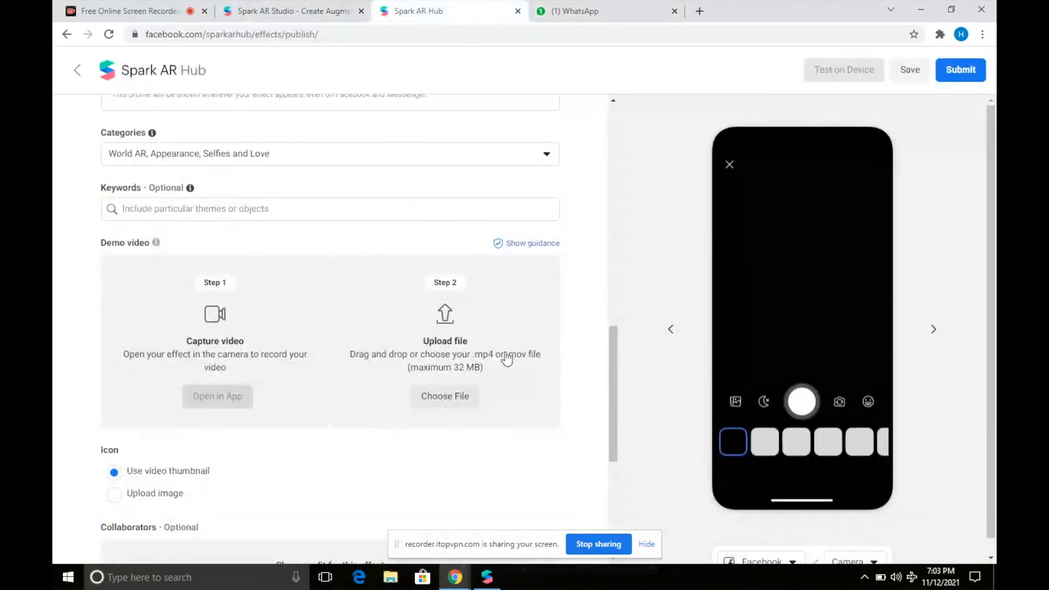
Upload WhatsApp Video 2021-11-12 at 6.58.05 PM.mp4 from Downloads as the demo video.
left_click(464, 394)
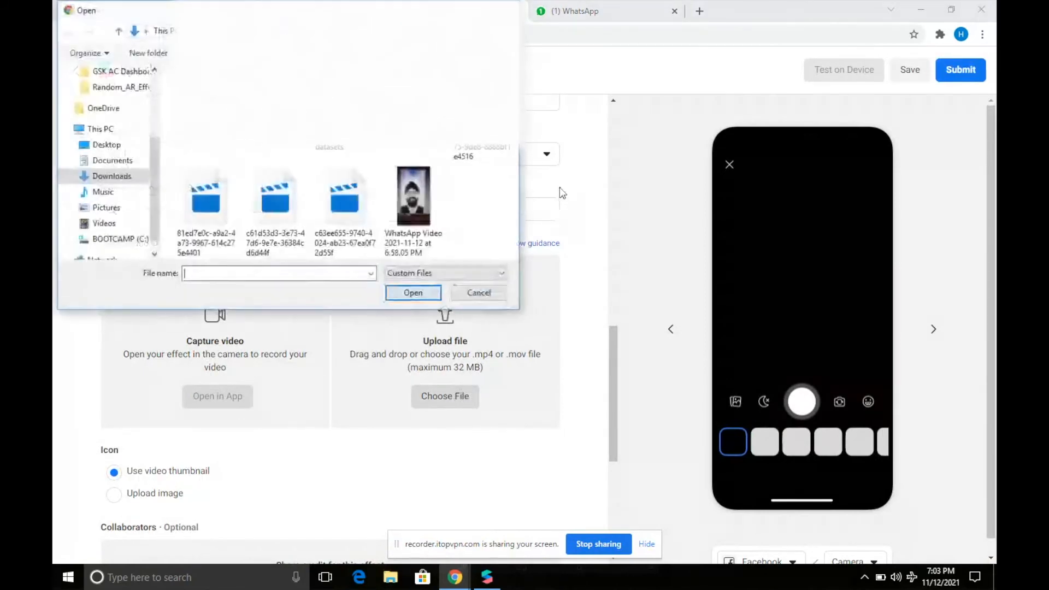
double_click(421, 203)
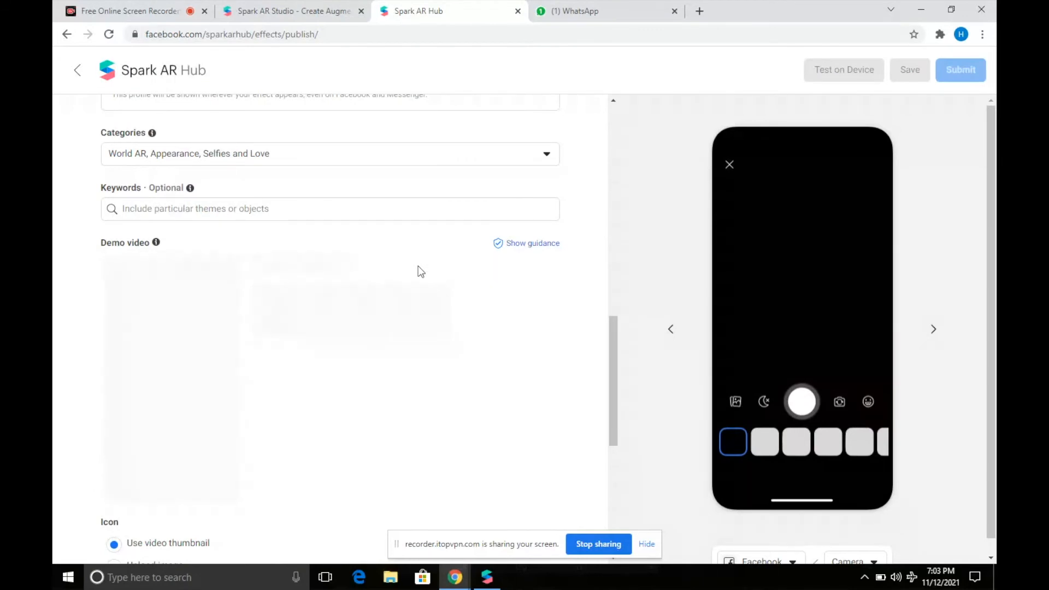
scroll(421, 271, "down", 2)
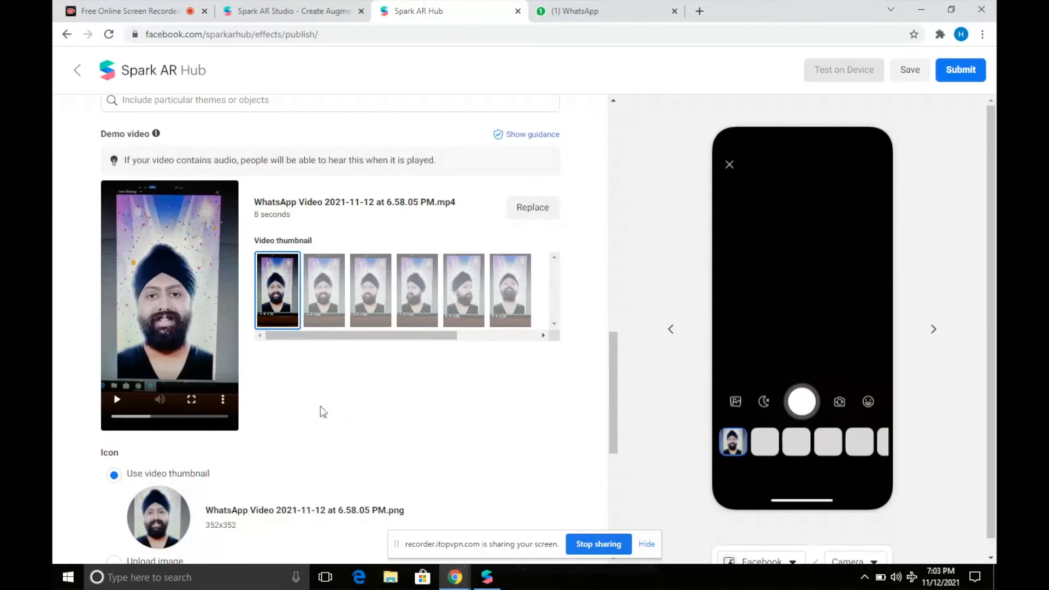
scroll(336, 414, "down", 3)
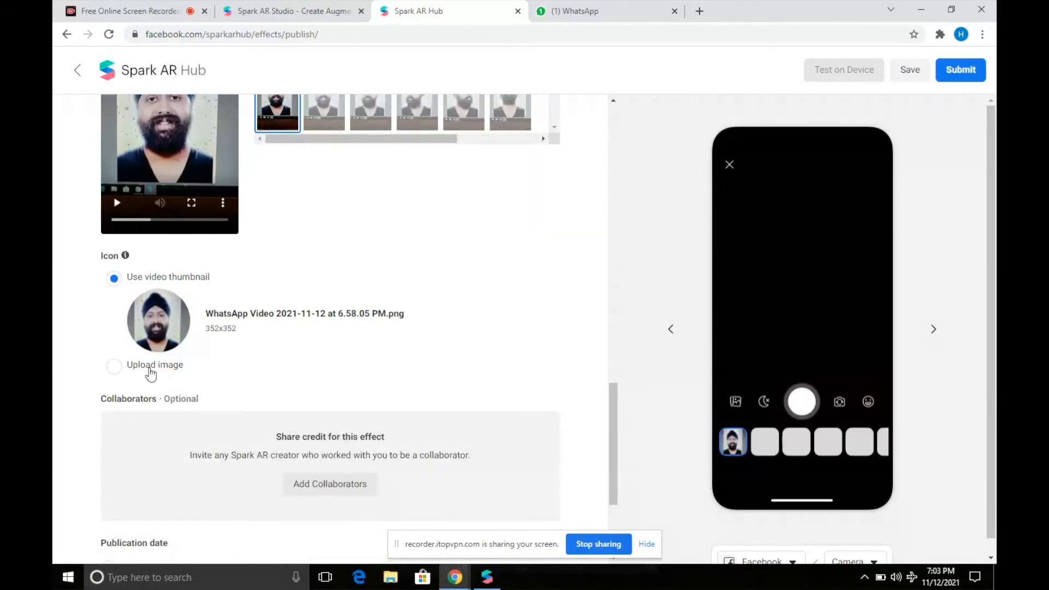
scroll(335, 341, "down", 3)
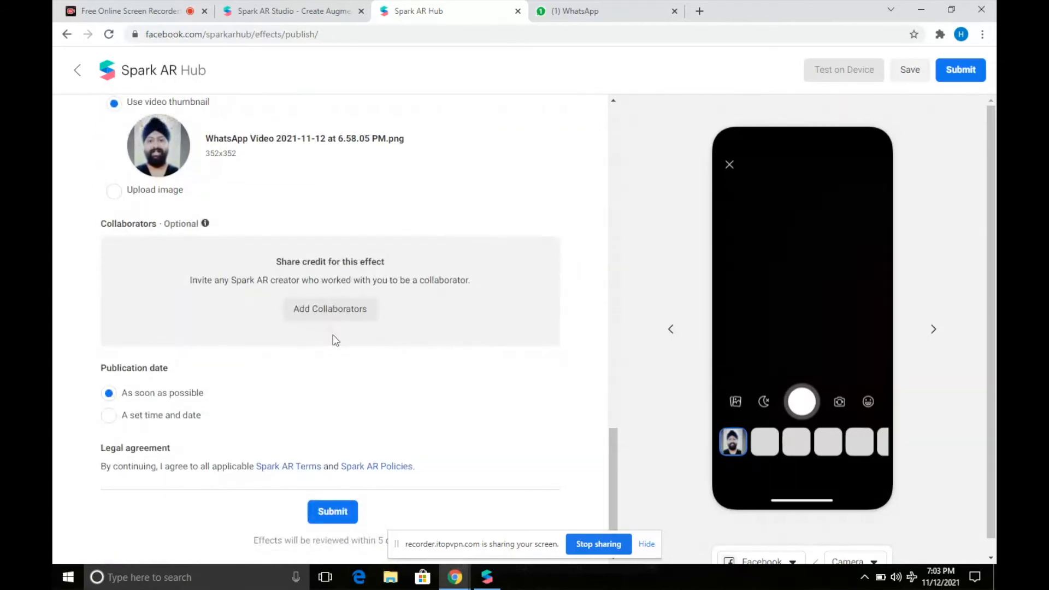
scroll(337, 341, "up", 2)
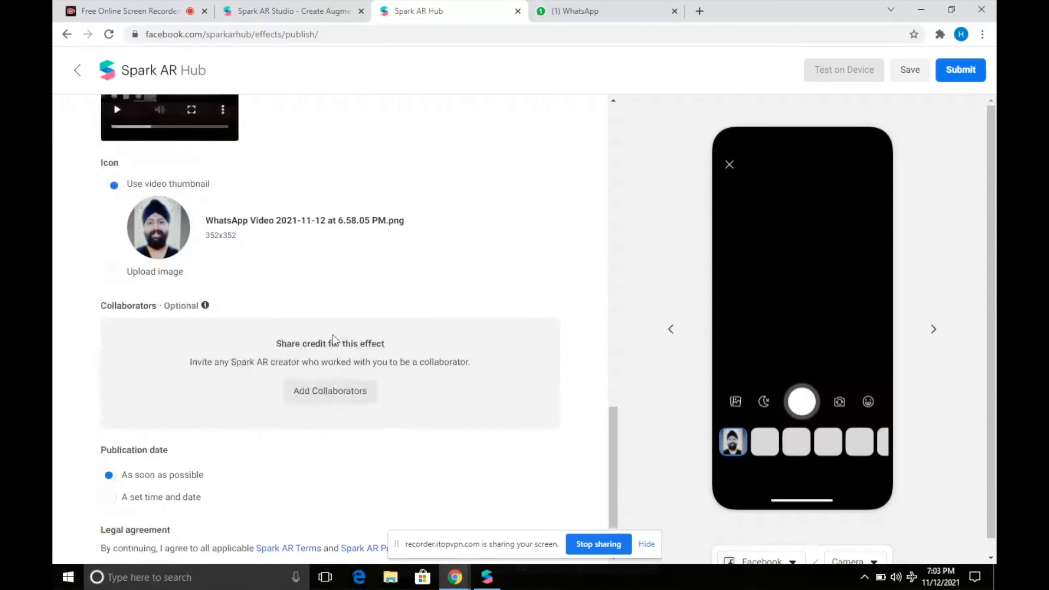
scroll(344, 343, "down", 2)
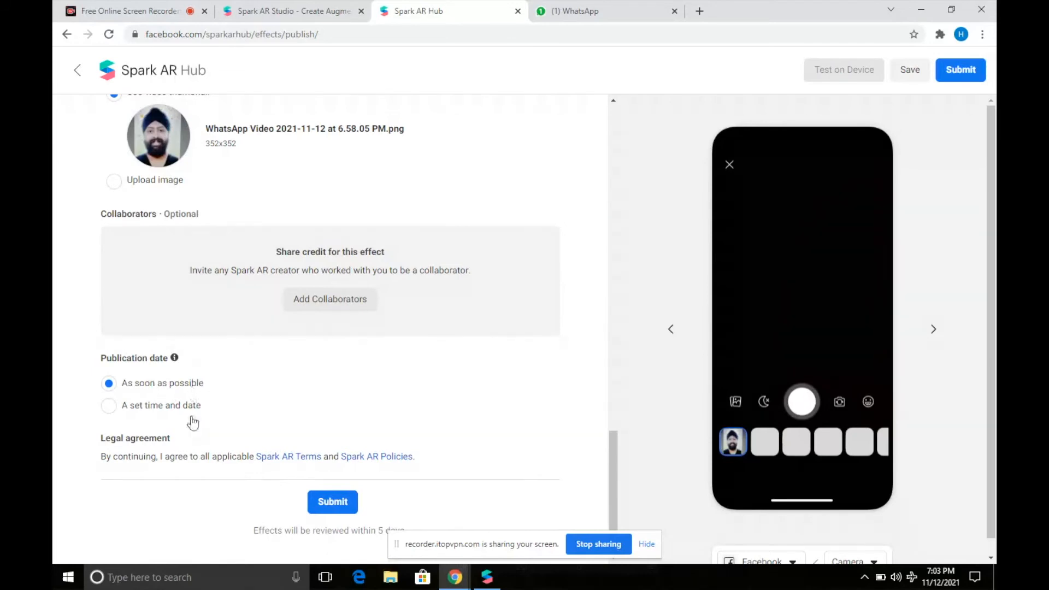
Submit the party_mood effect for review and dismiss the screen-sharing notice.
left_click(326, 502)
left_click(648, 544)
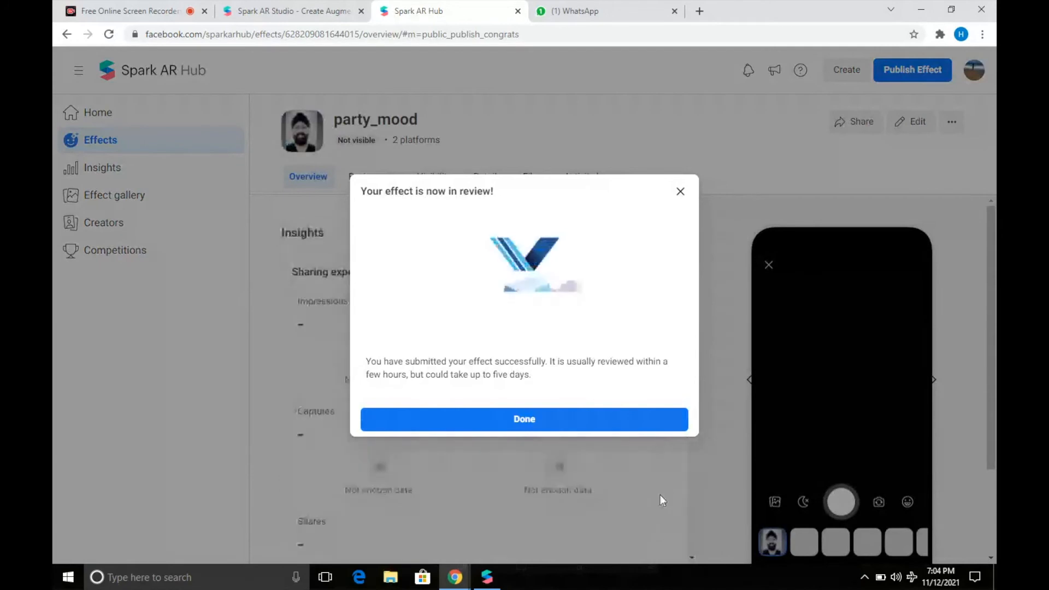
Close the in-review confirmation and check party_mood's status on the Review tab.
left_click(588, 419)
left_click(375, 184)
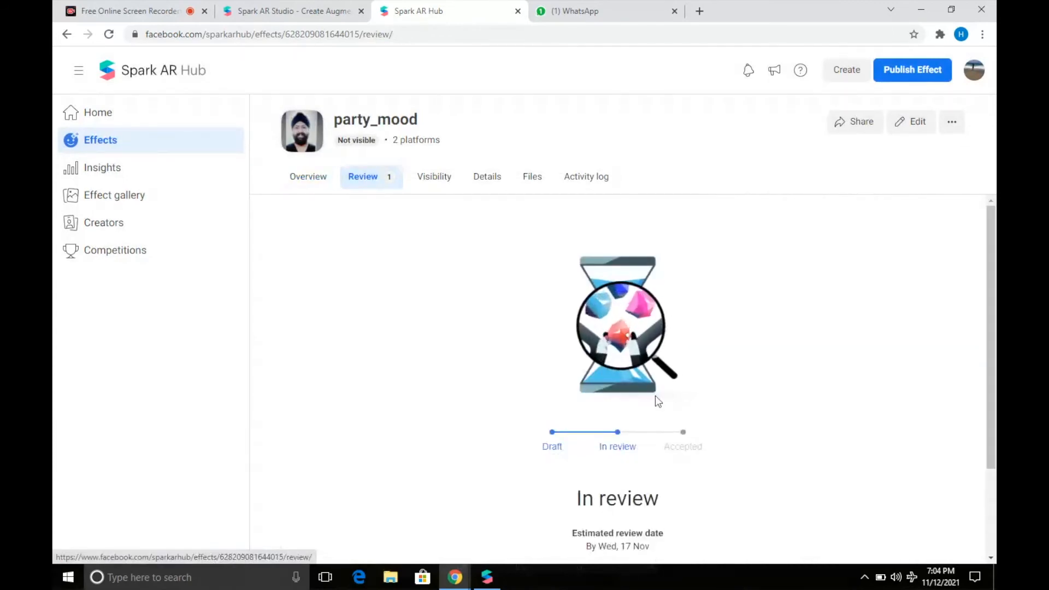
scroll(657, 399, "down", 1)
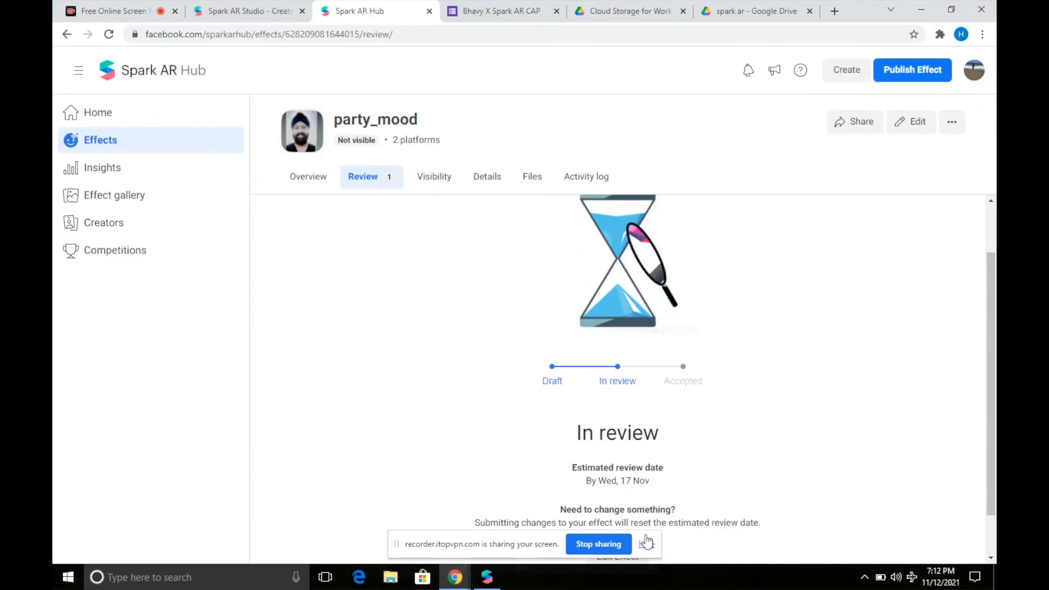
left_click(651, 544)
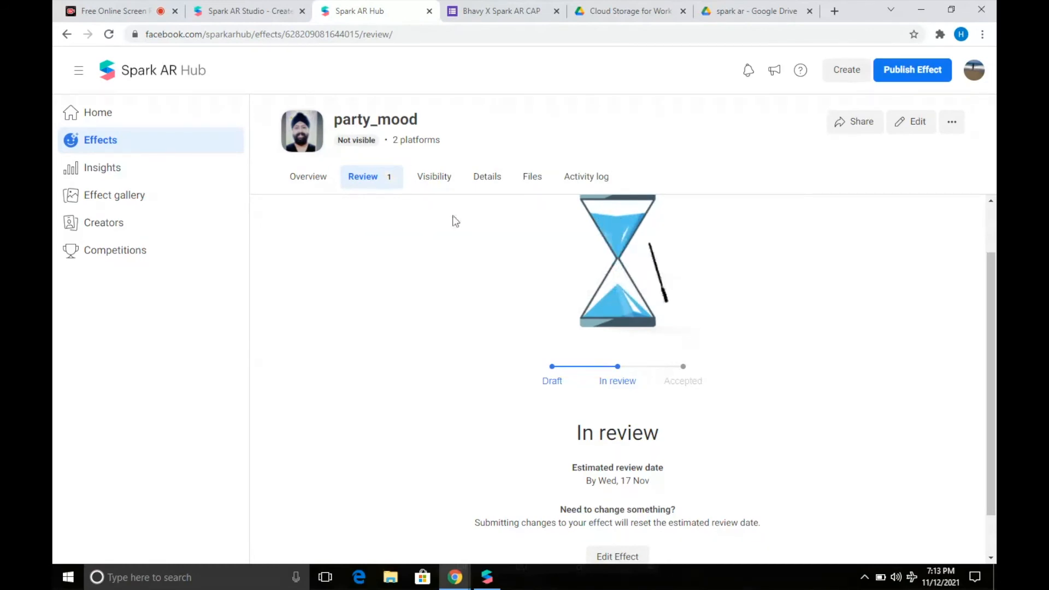
From party_mood's Overview, open Share and copy the effect's share link.
left_click(312, 180)
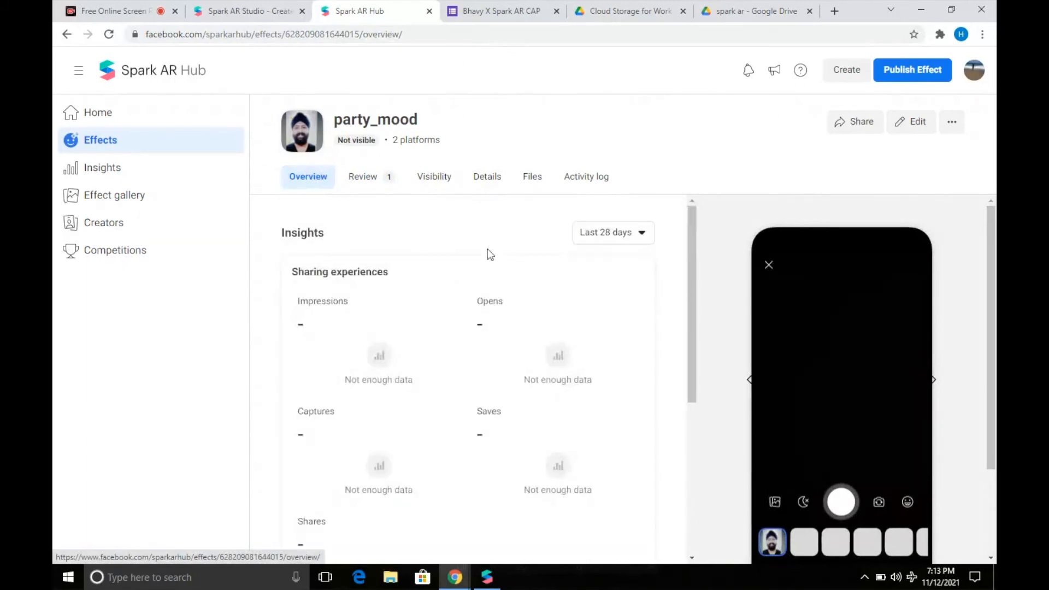
left_click(850, 131)
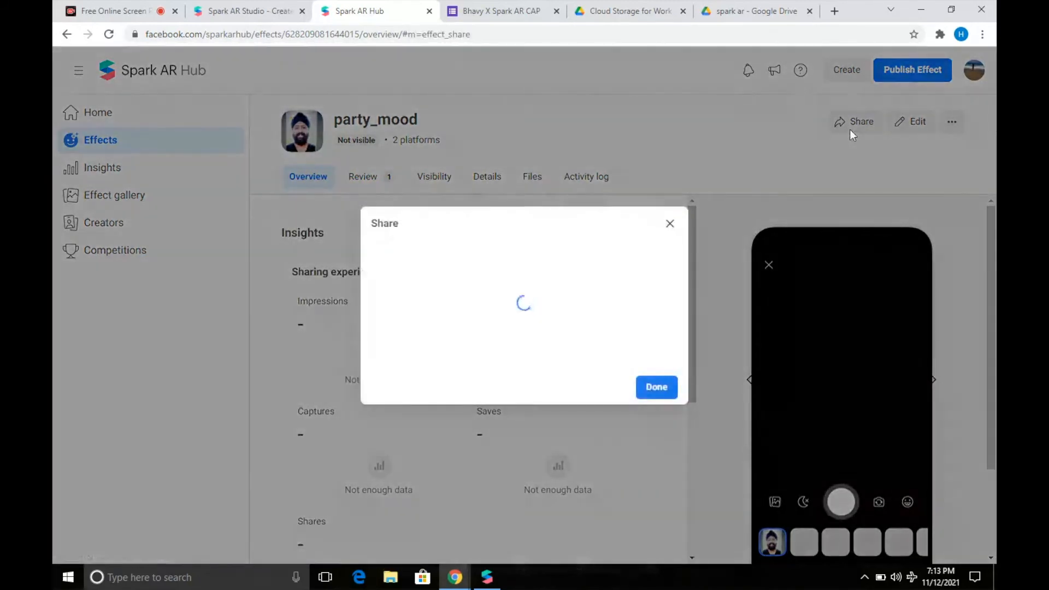
left_click(567, 394)
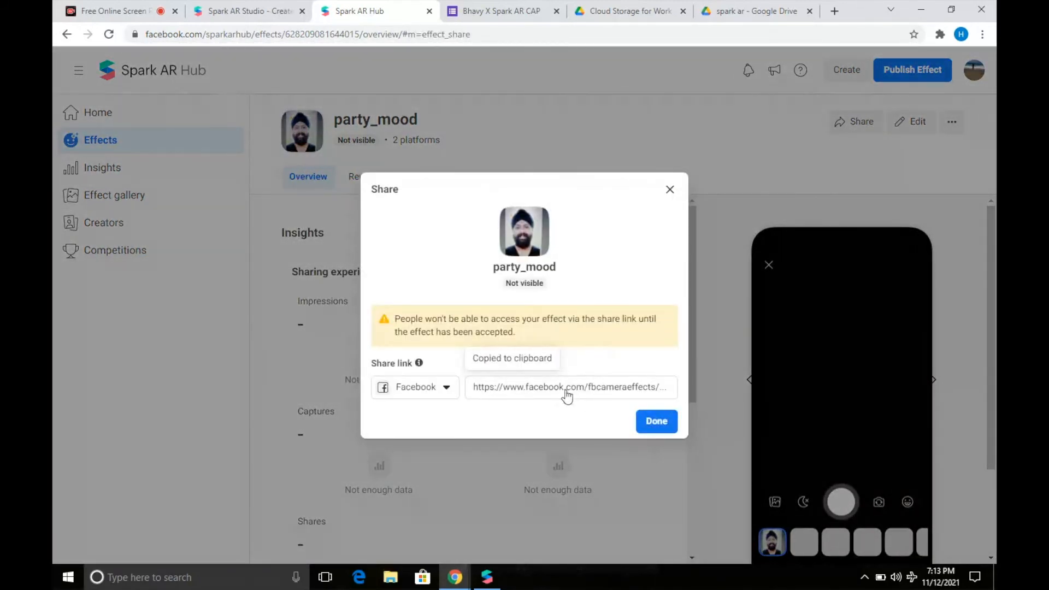
Paste the copied share link into the form's Spark AR Effect Link answer.
left_click(495, 11)
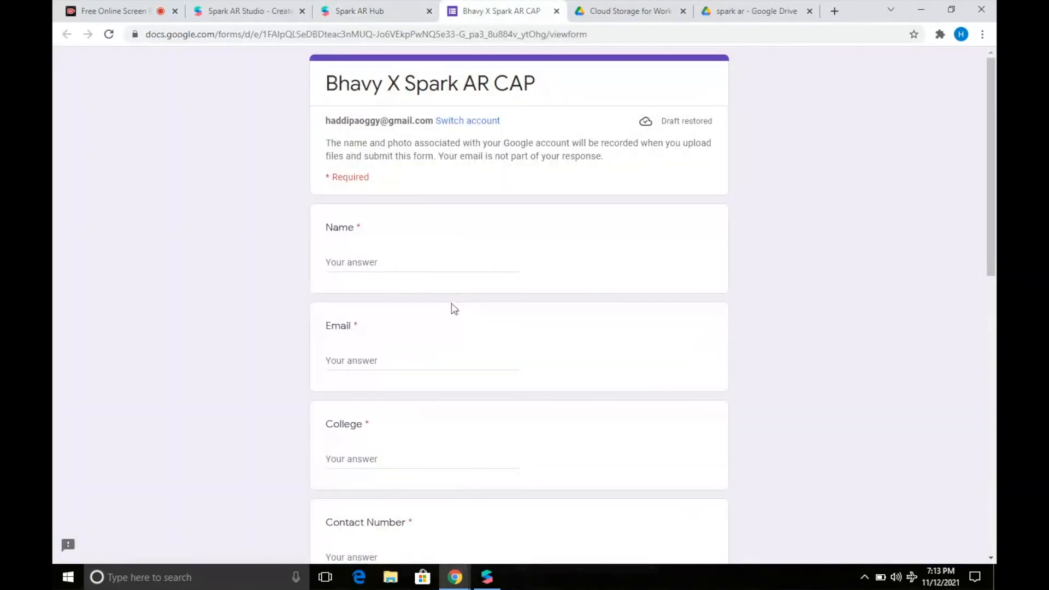
scroll(384, 357, "down", 5)
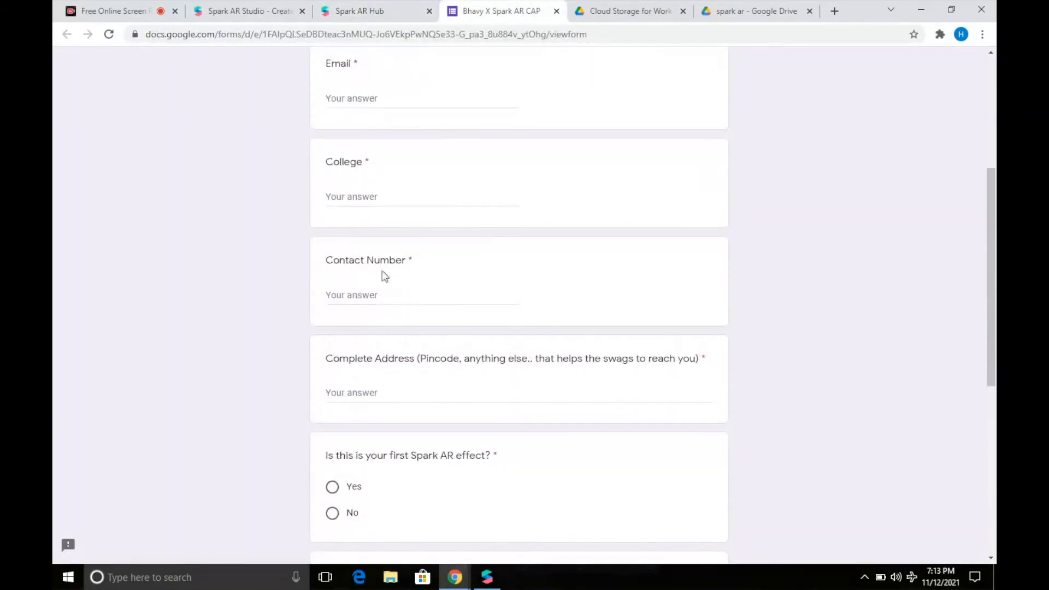
scroll(381, 293, "down", 3)
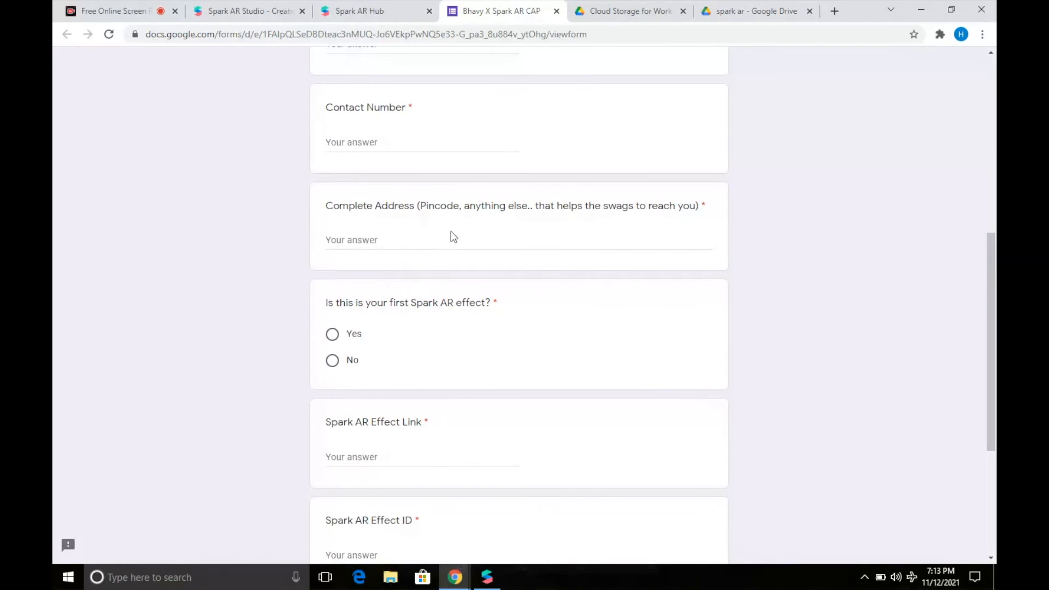
scroll(453, 235, "down", 5)
scroll(445, 196, "up", 1)
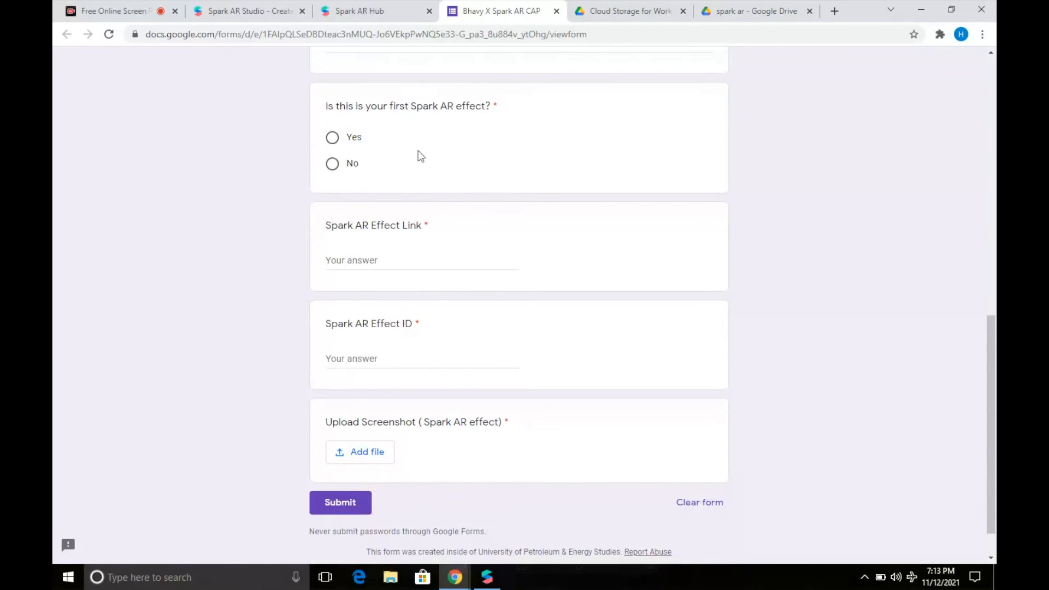
left_click(385, 262)
key("ctrl+v")
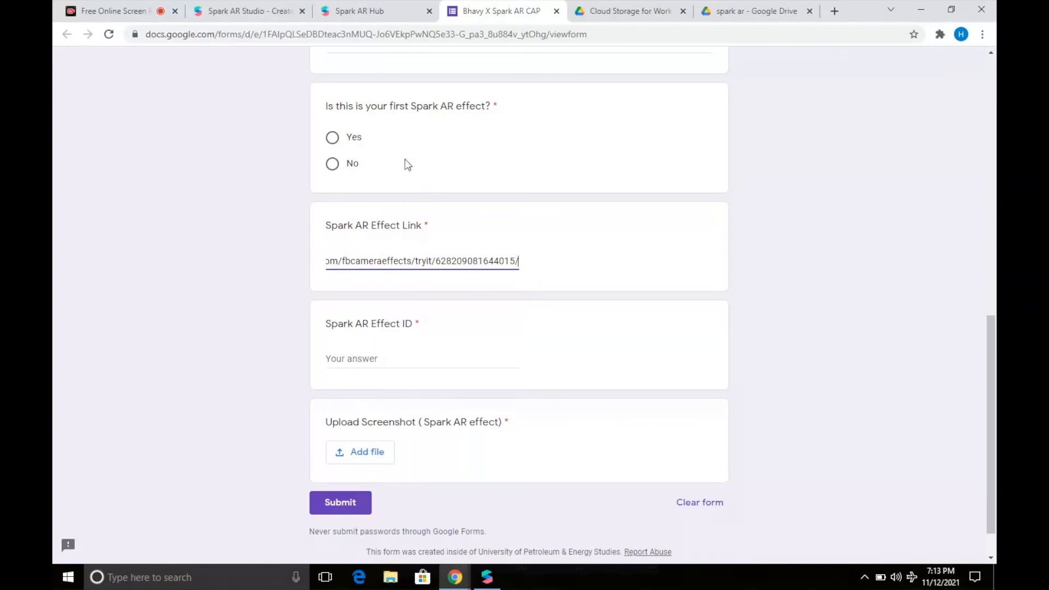
left_click(343, 12)
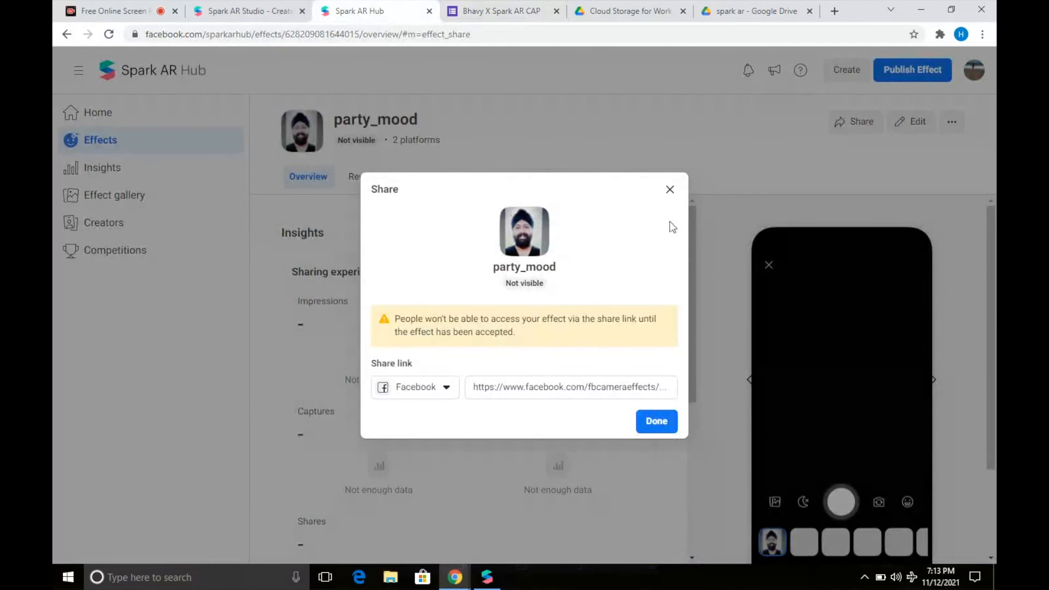
Copy party_mood's effect ID from the Spark AR Hub effects list.
left_click(669, 189)
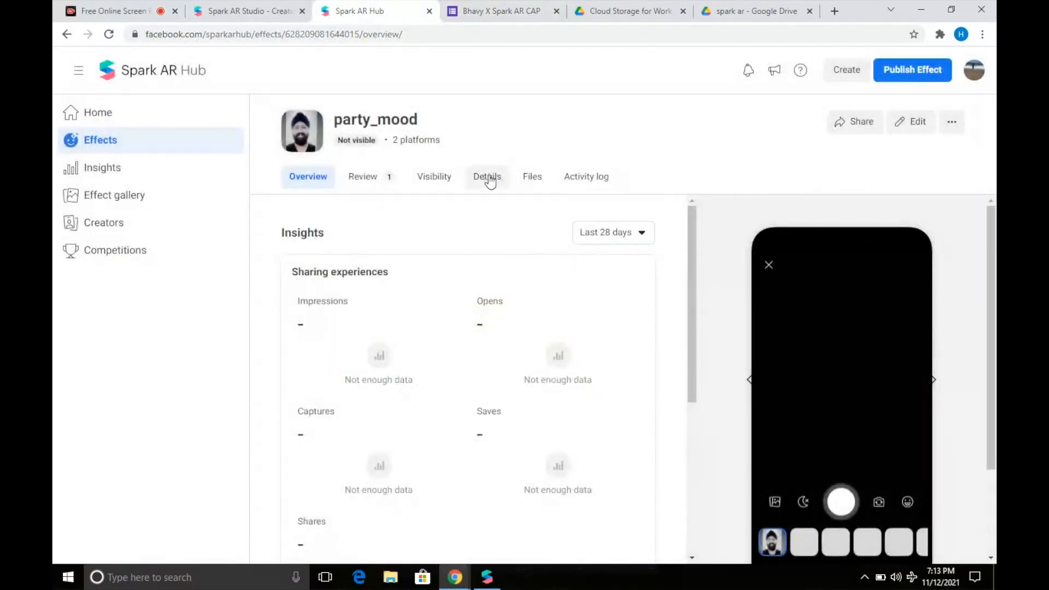
left_click(136, 173)
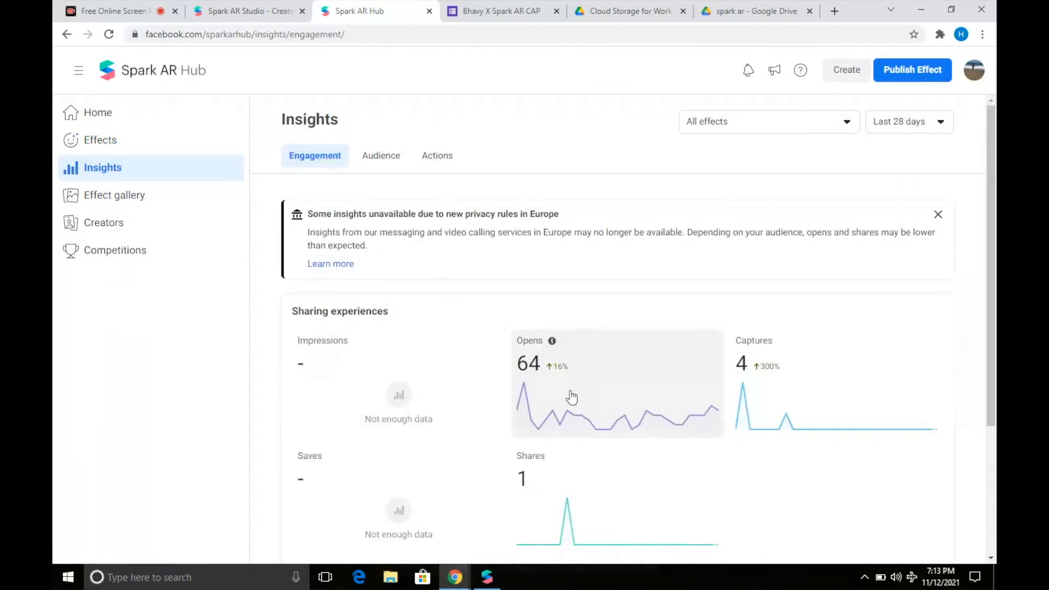
scroll(572, 397, "down", 3)
scroll(572, 397, "up", 3)
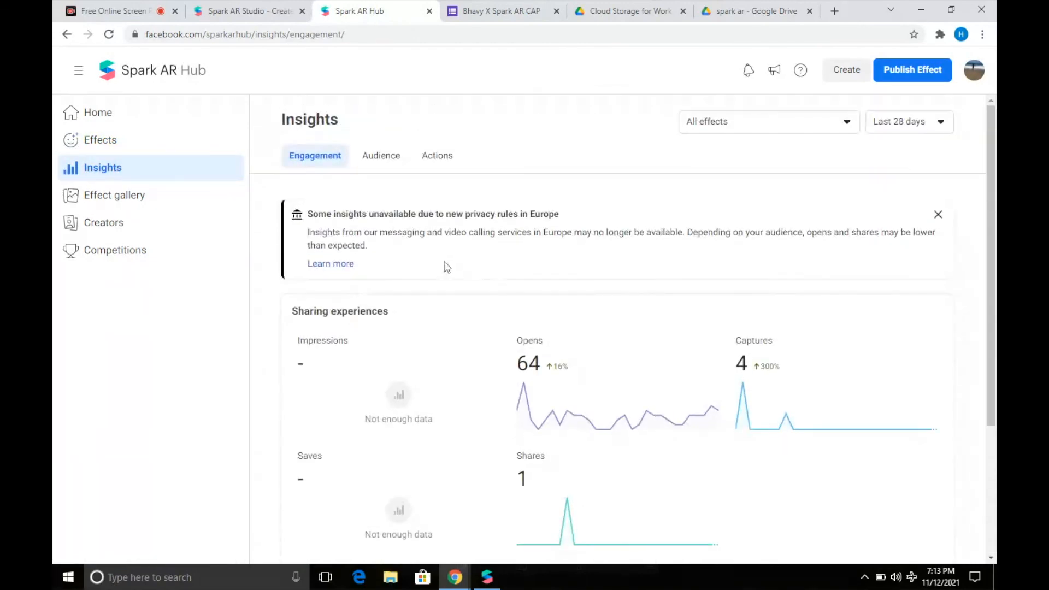
left_click(140, 140)
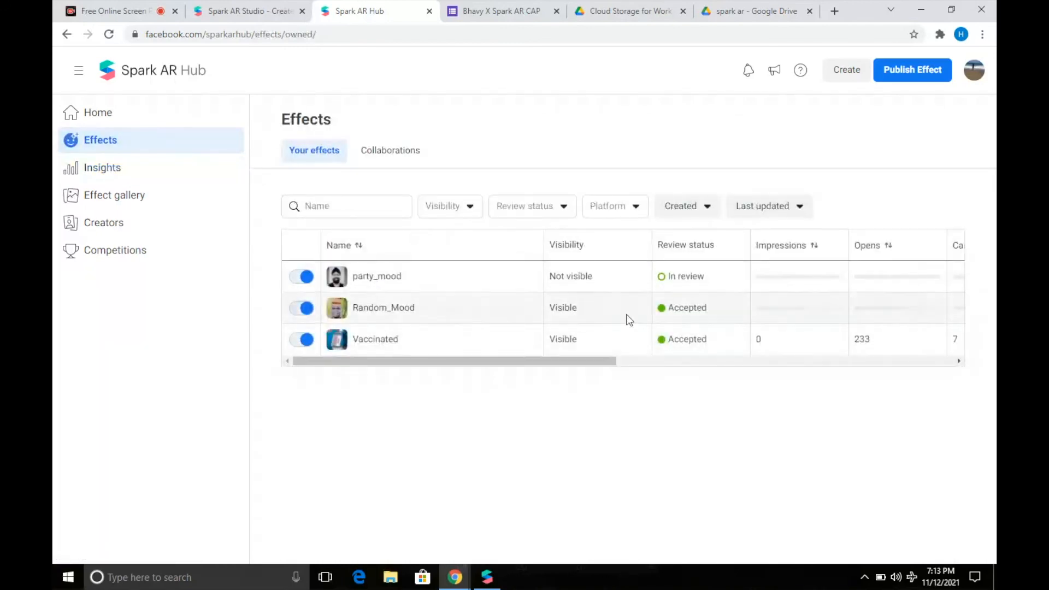
left_click_drag(563, 362, 971, 377)
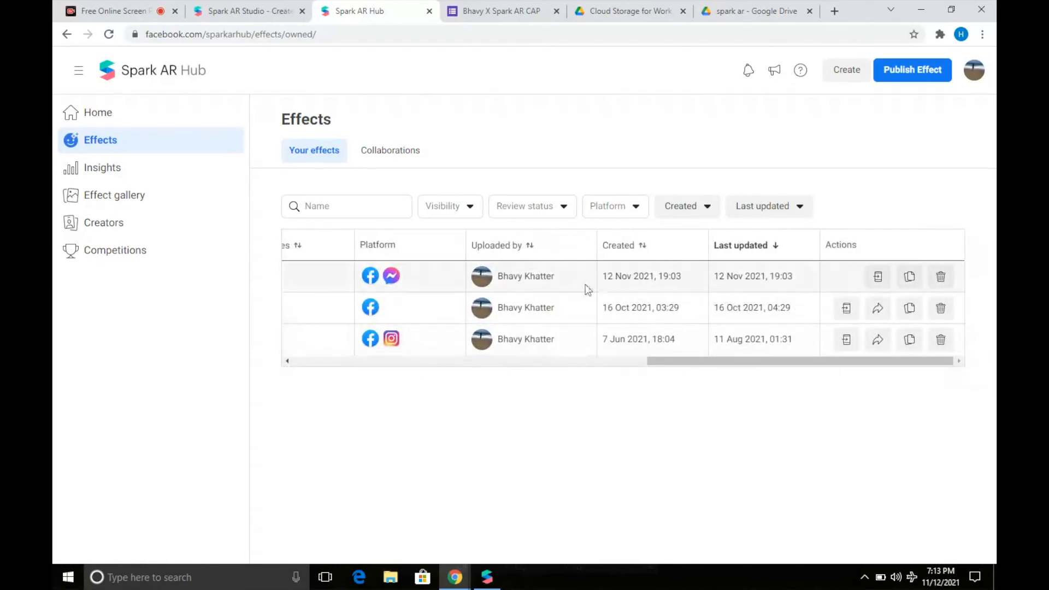
left_click(911, 280)
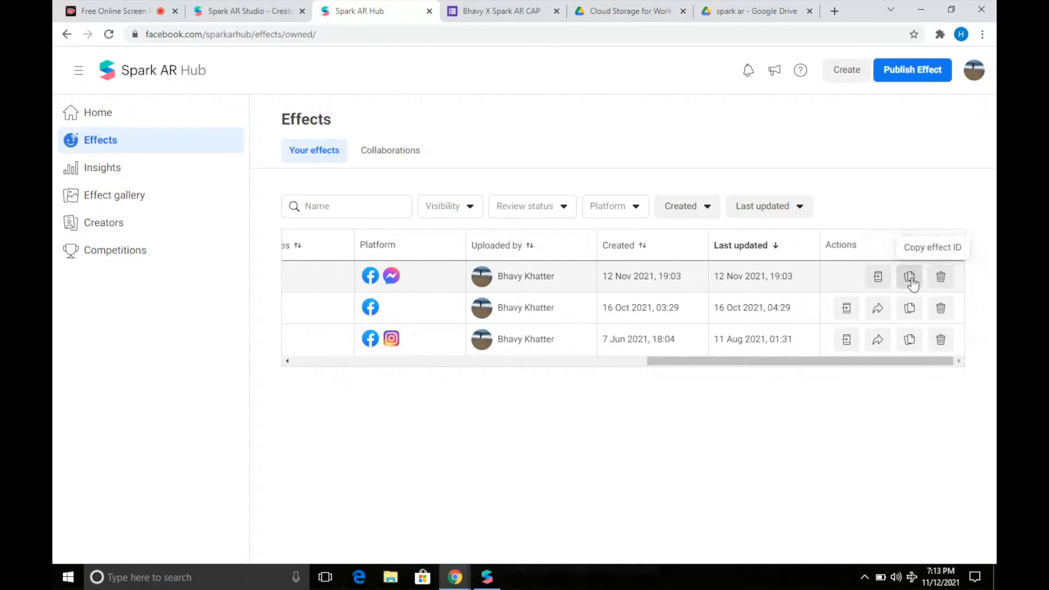
left_click(483, 16)
left_click(450, 354)
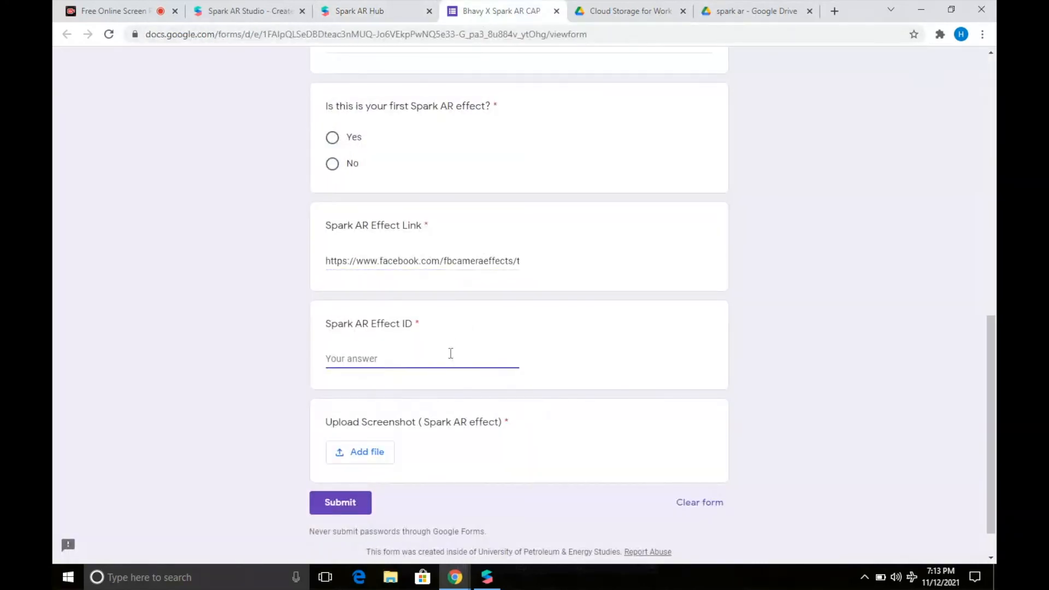
key("ctrl+v")
left_click(357, 12)
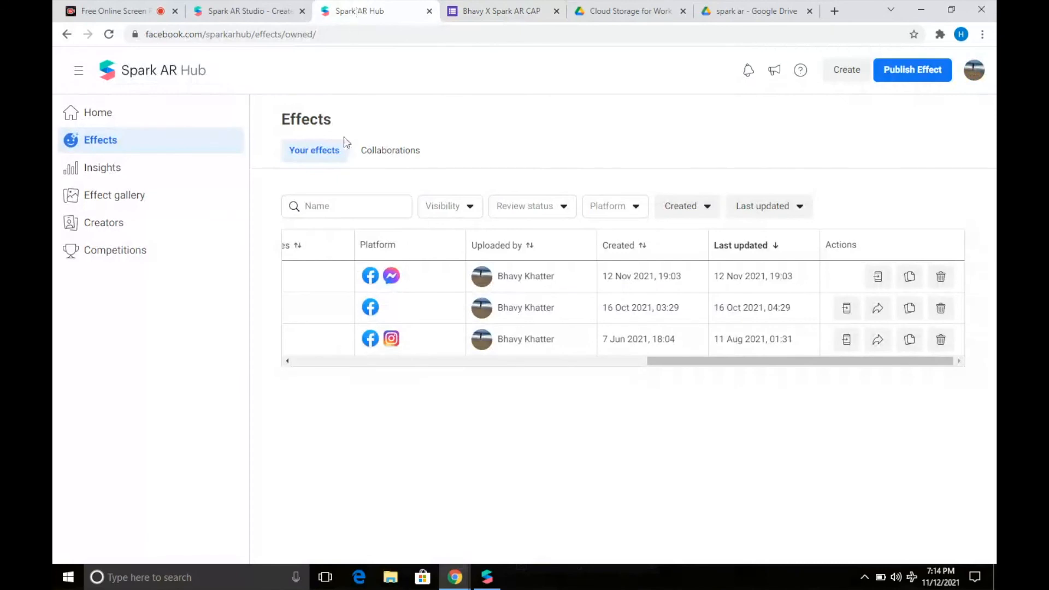
left_click_drag(658, 363, 295, 386)
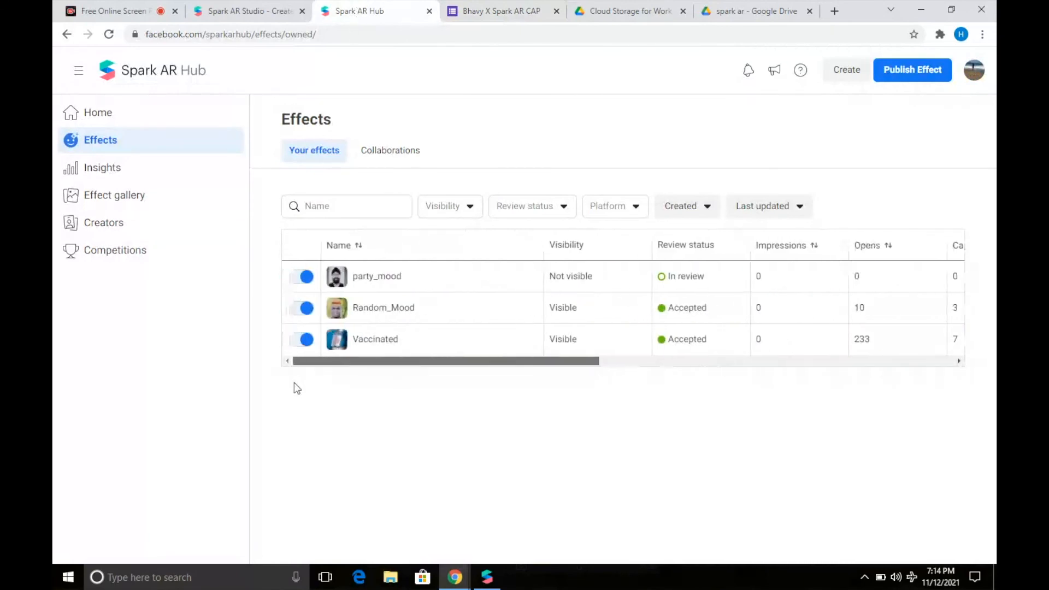
left_click(483, 13)
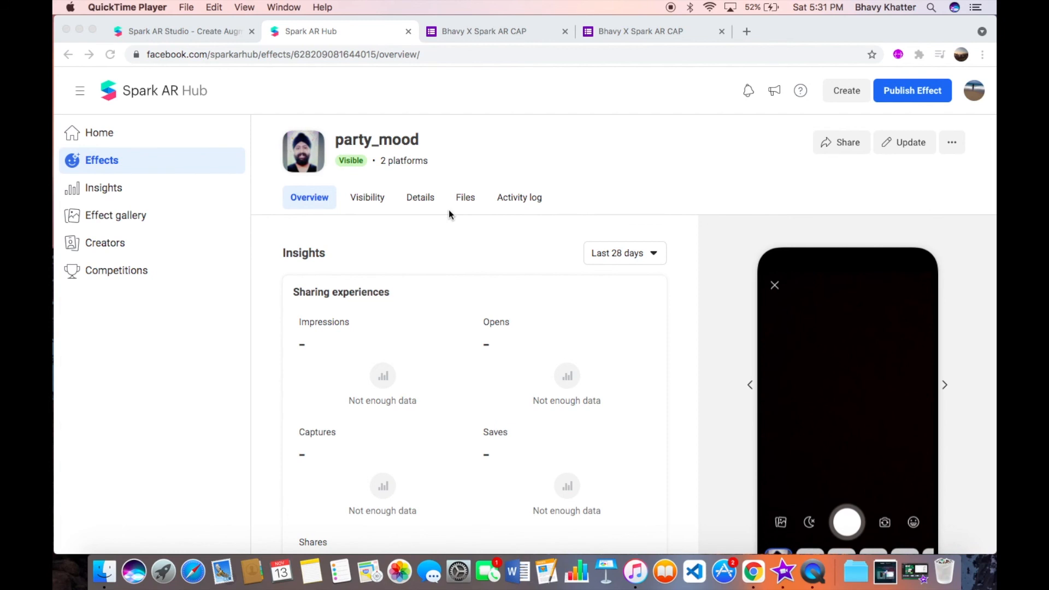
Review party_mood's activity log and Visibility tab to confirm approval, then return to the Bhavy X Spark AR CAP form.
left_click(520, 198)
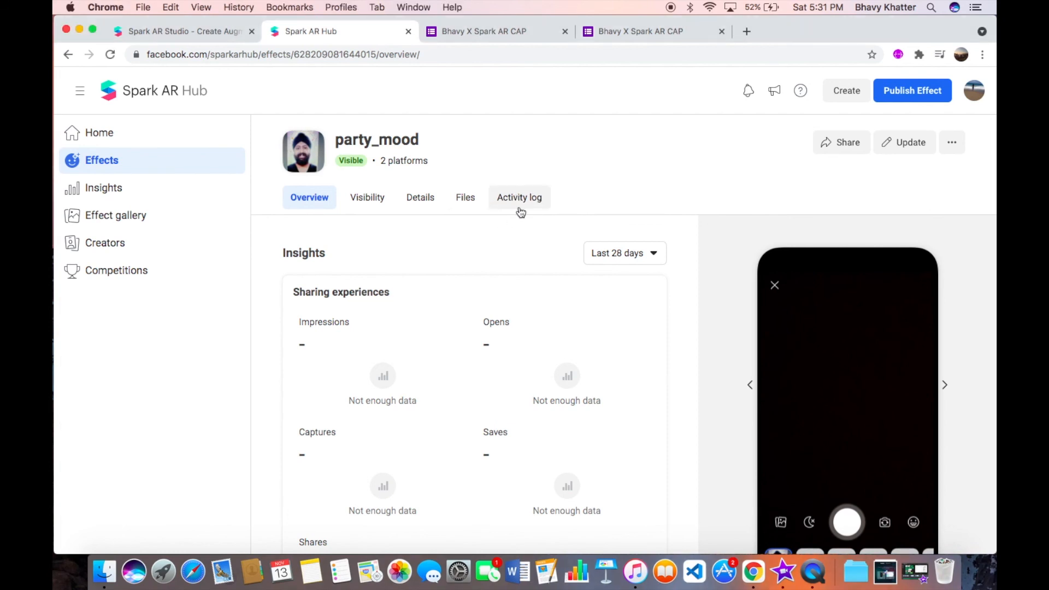
left_click(519, 210)
scroll(533, 293, "right", 5)
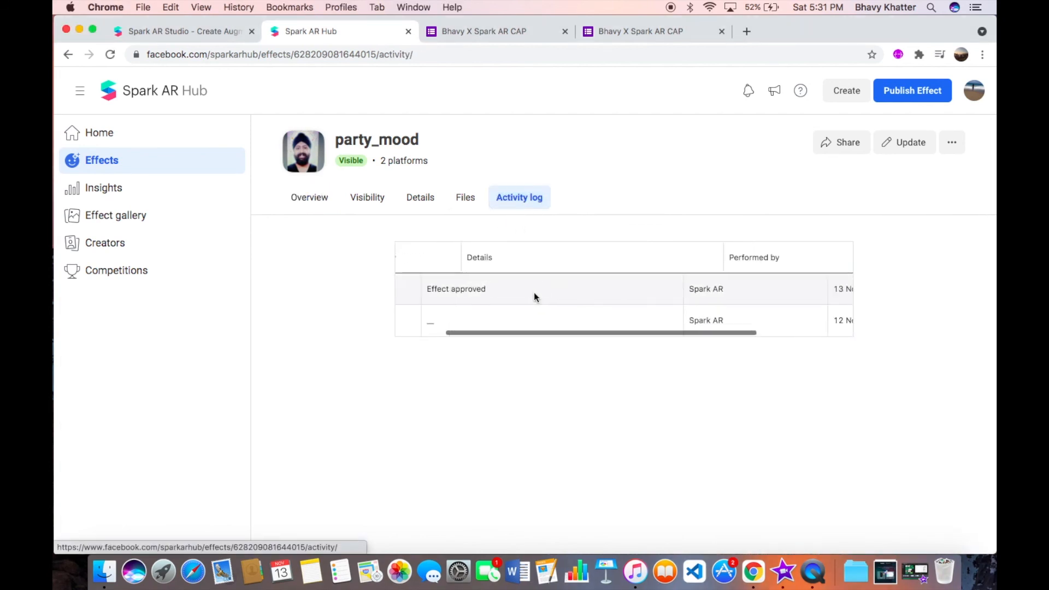
scroll(533, 294, "left", 5)
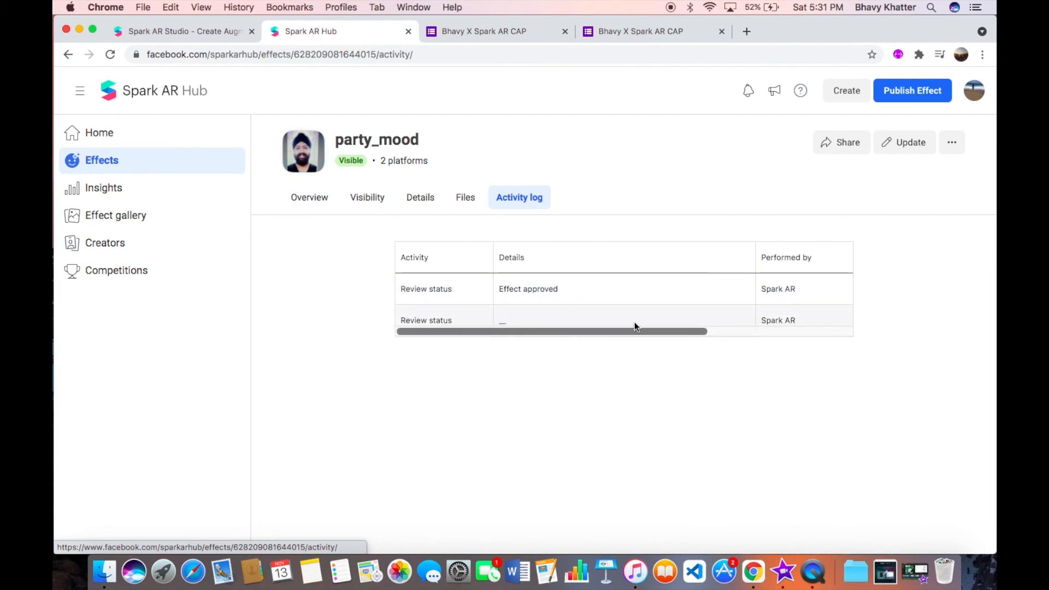
scroll(635, 326, "right", 5)
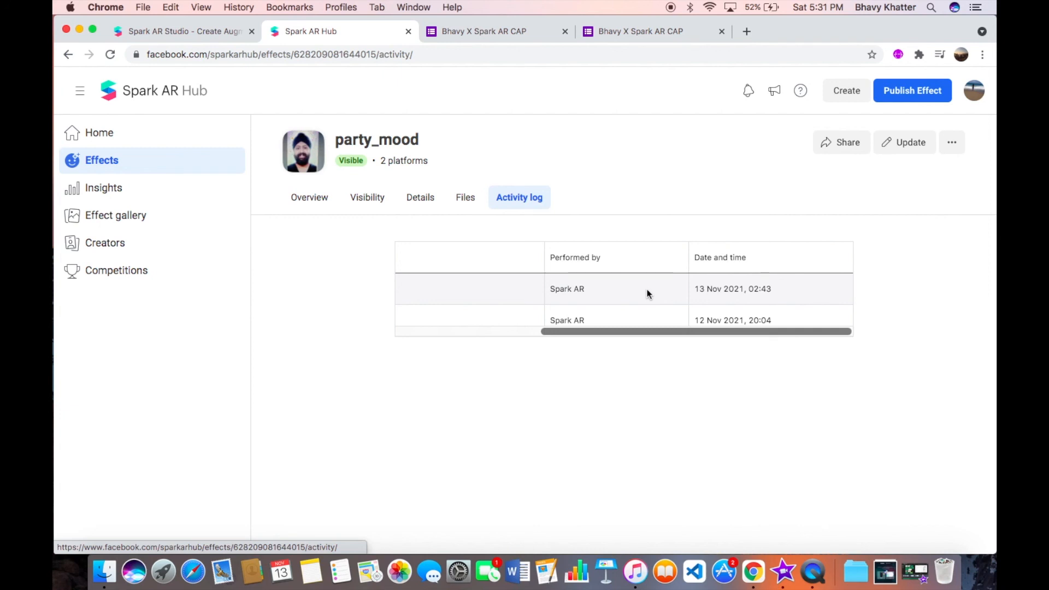
scroll(647, 294, "left", 5)
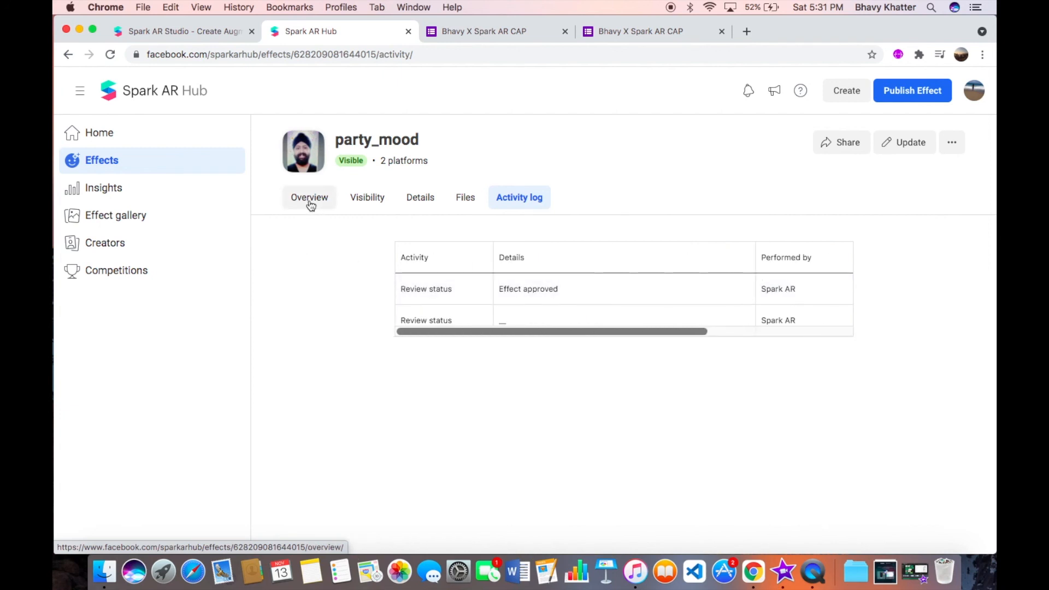
left_click(371, 210)
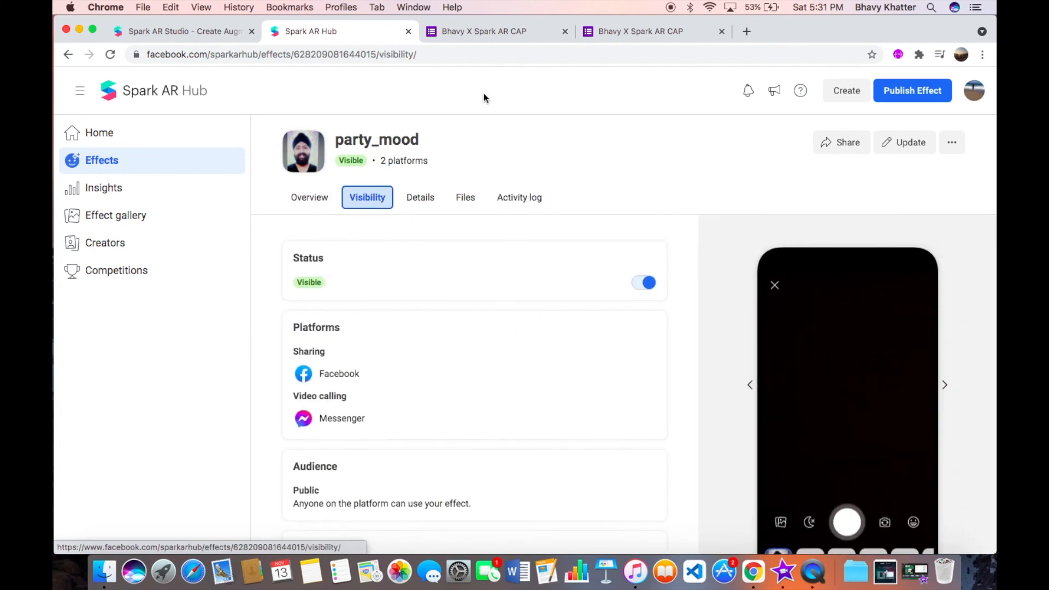
left_click(470, 31)
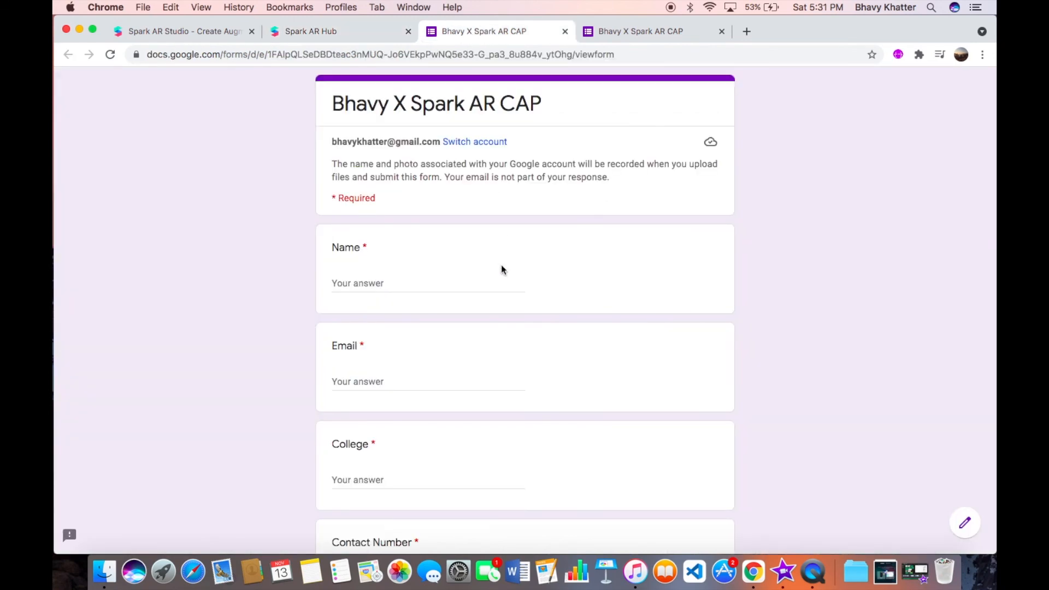
scroll(500, 264, "down", 15)
scroll(460, 325, "up", 3)
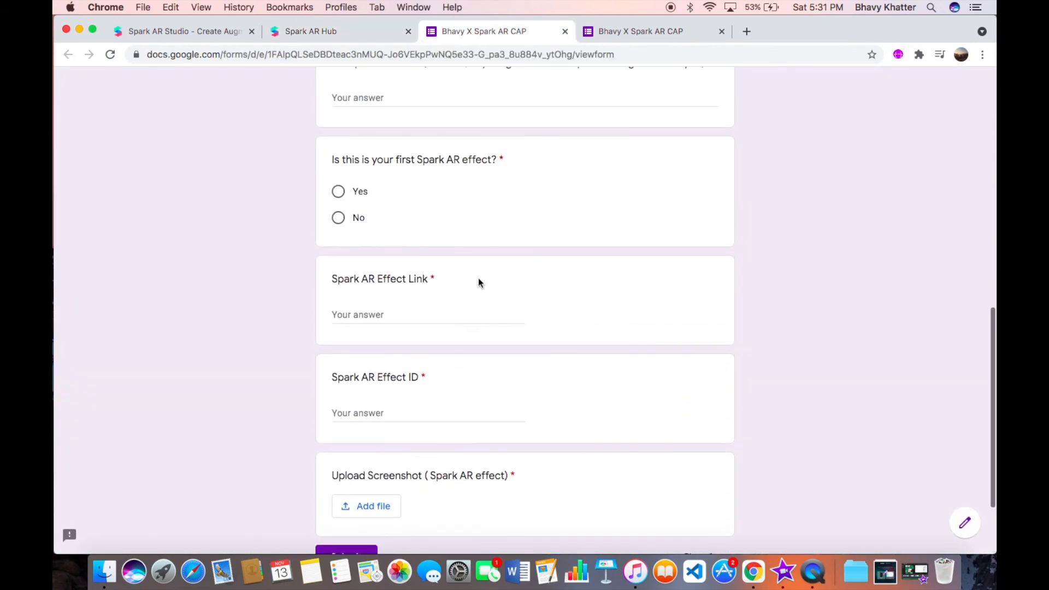
left_click(564, 31)
scroll(524, 224, "up", 1)
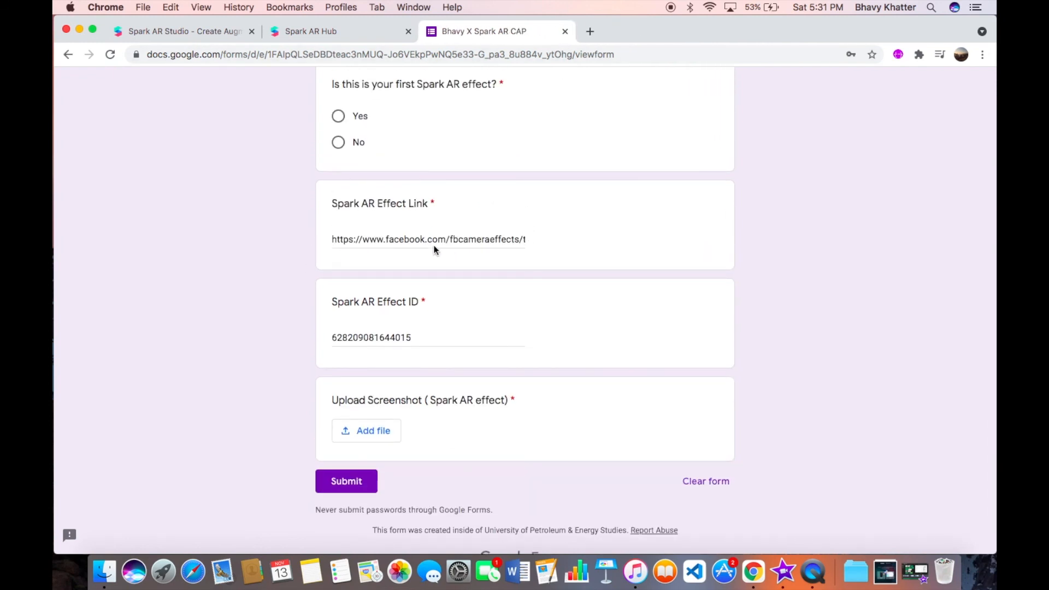
scroll(377, 229, "up", 10)
scroll(404, 231, "down", 10)
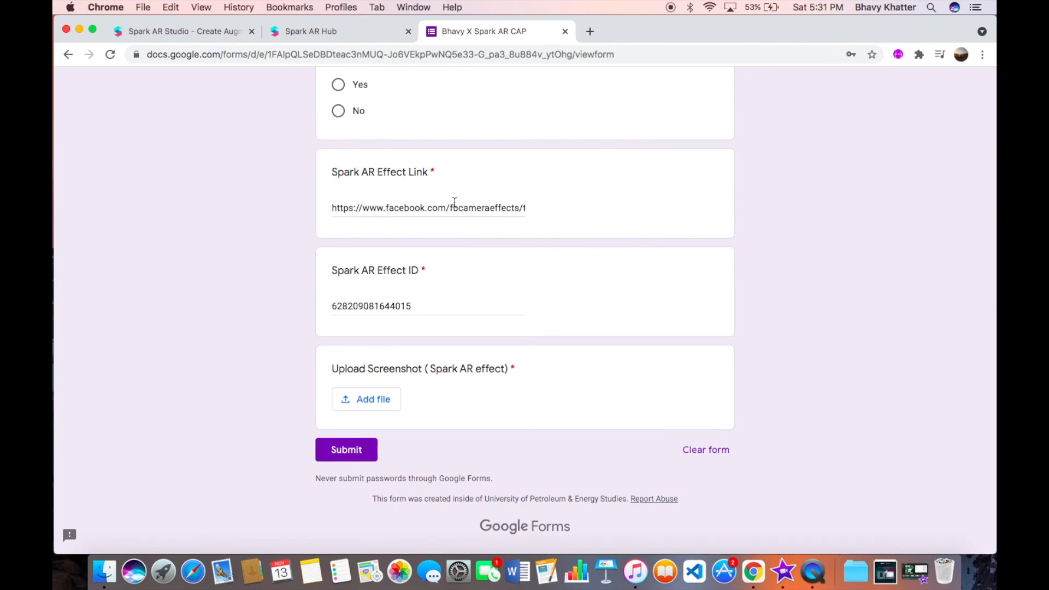
Upload 'Screen Shot 2021-11-13 at 5.28.12 PM.png' from the Desktop as the Upload Screenshot answer.
left_click(374, 399)
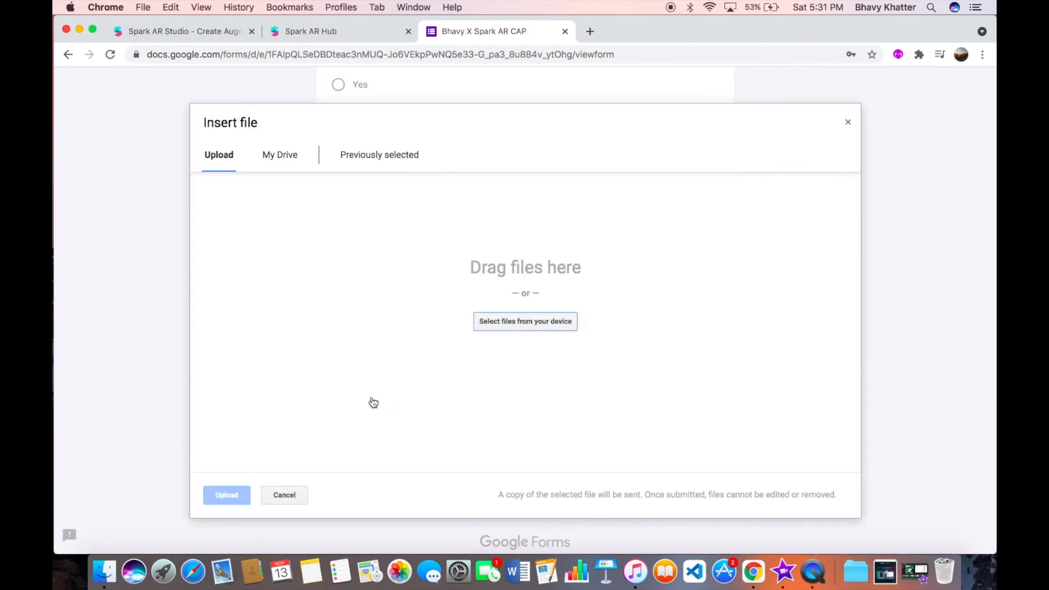
left_click(515, 322)
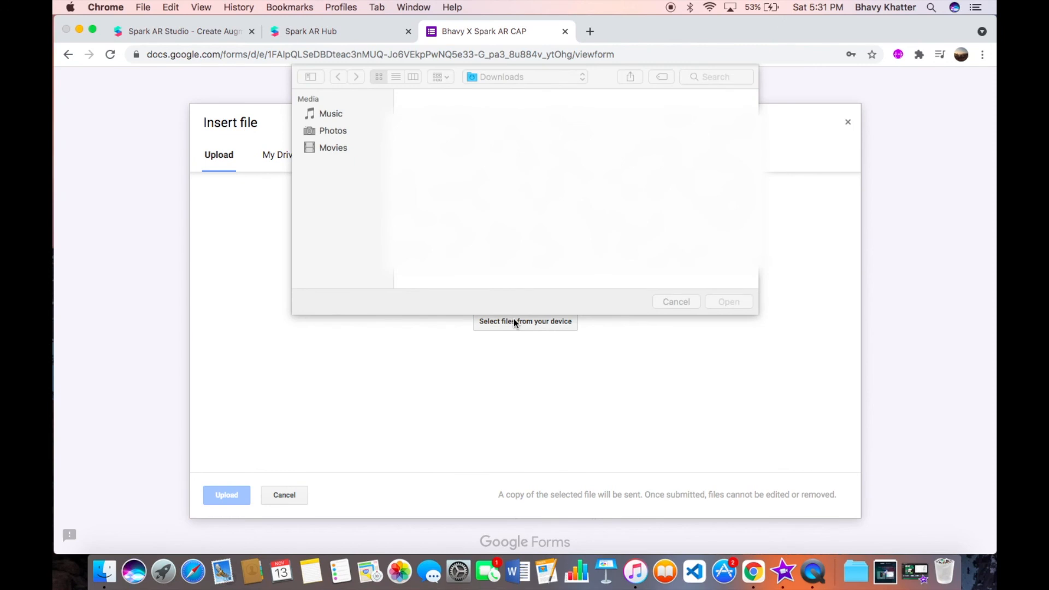
left_click(347, 166)
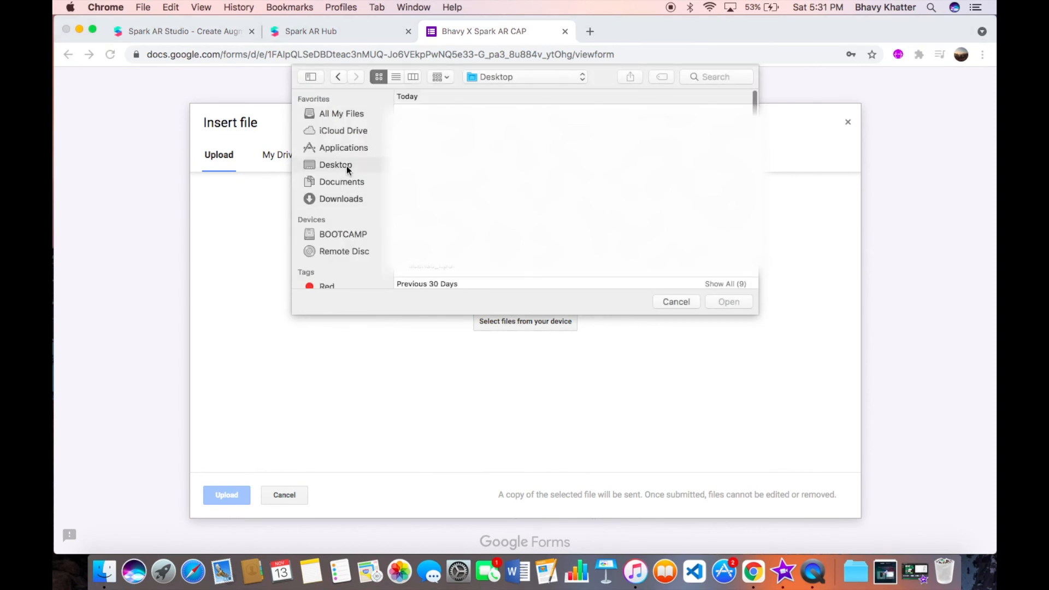
left_click(432, 129)
left_click(506, 130)
double_click(506, 130)
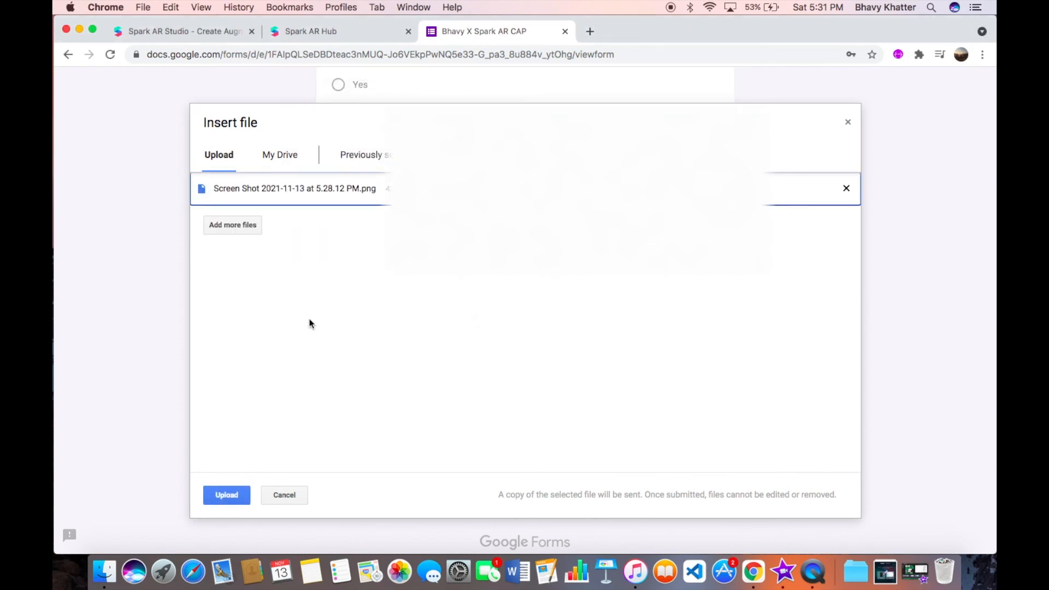
left_click(221, 496)
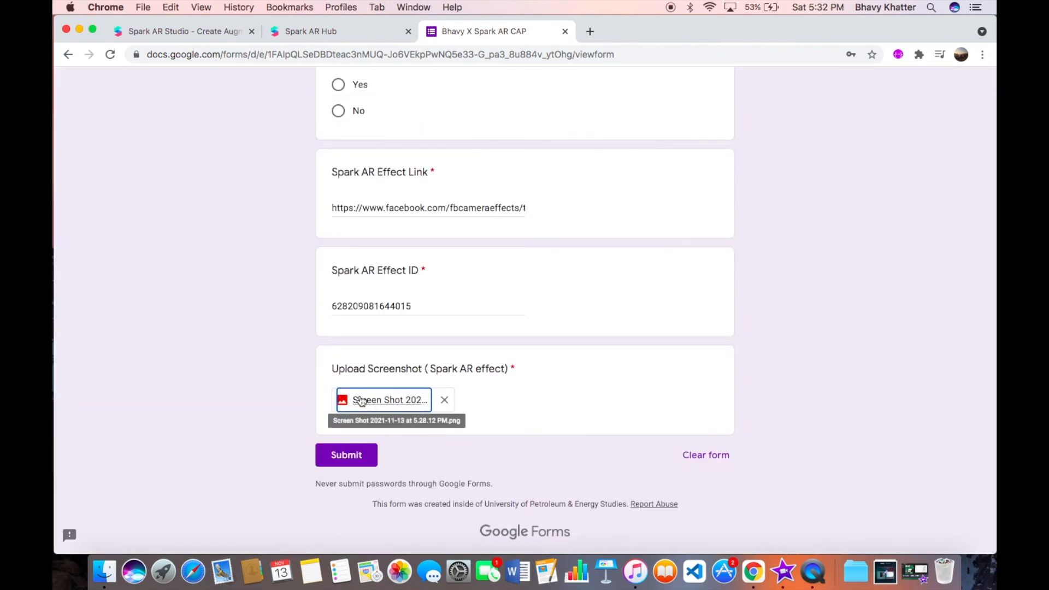
Try submitting the form, which gets rejected because the required Name question is empty.
left_click(385, 403)
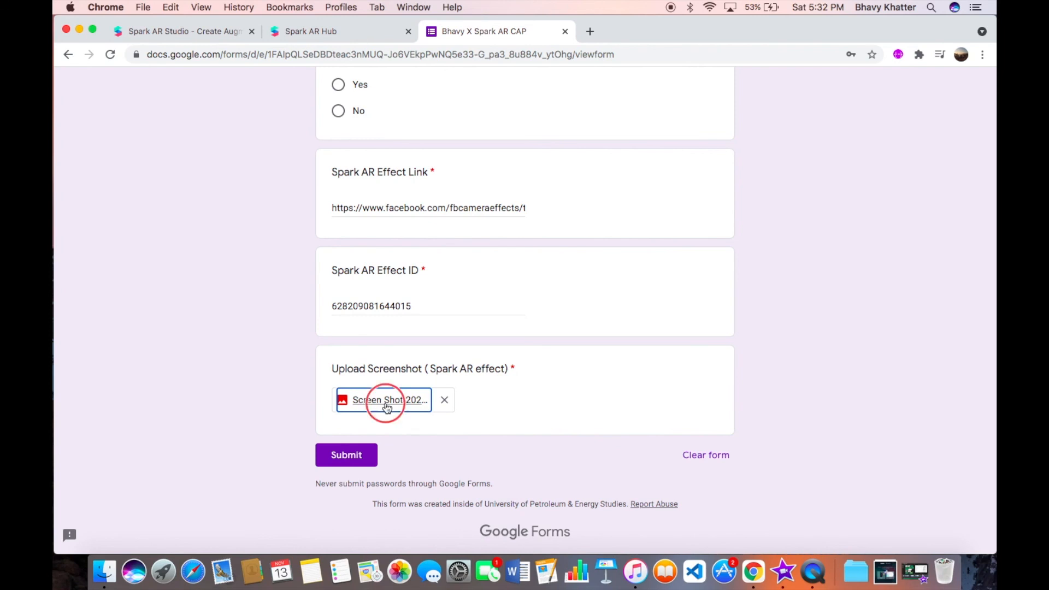
left_click(360, 455)
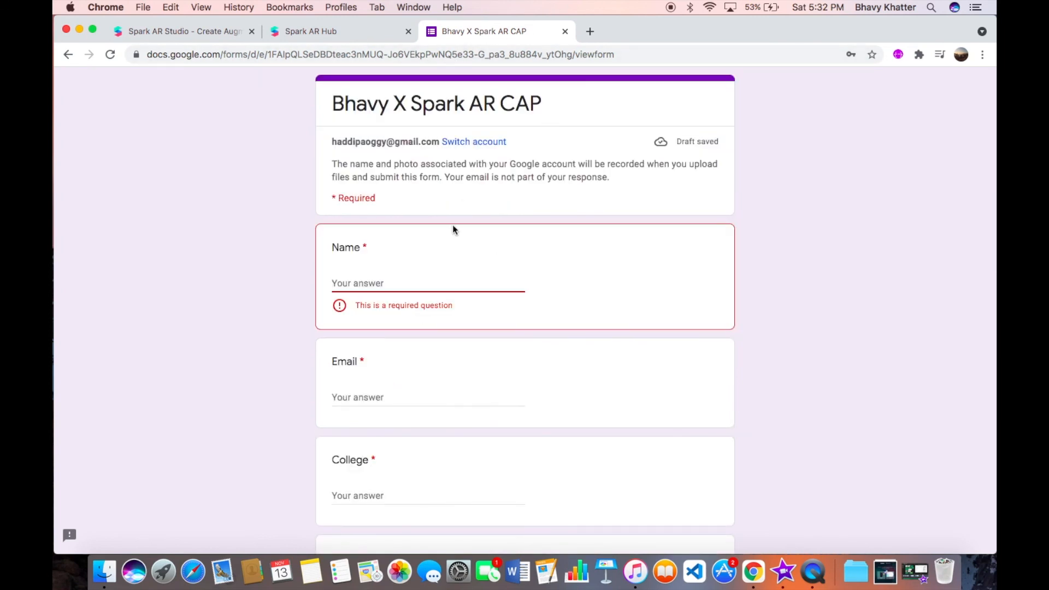
scroll(421, 325, "down", 12)
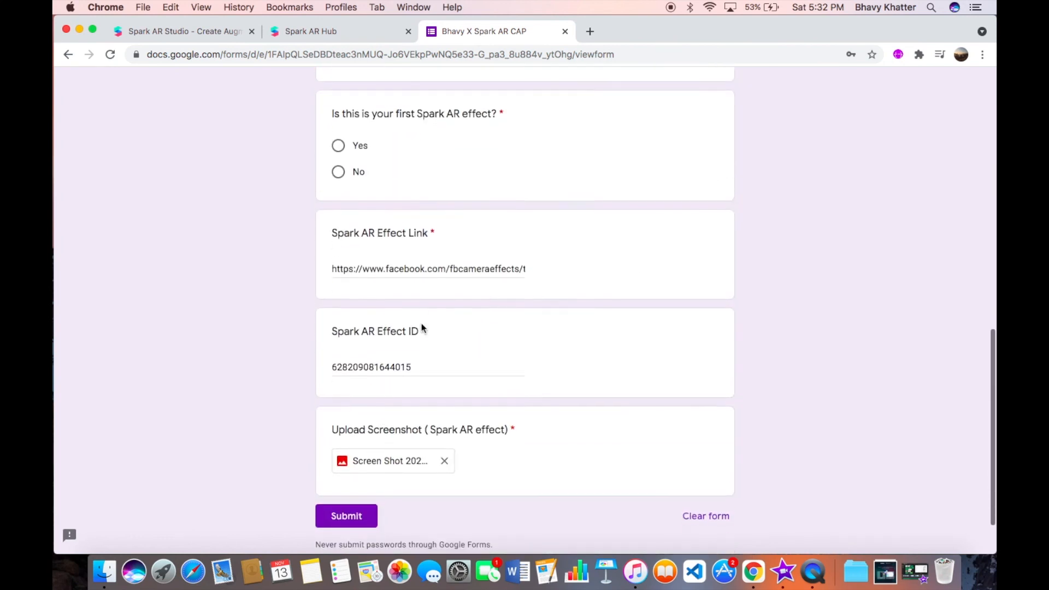